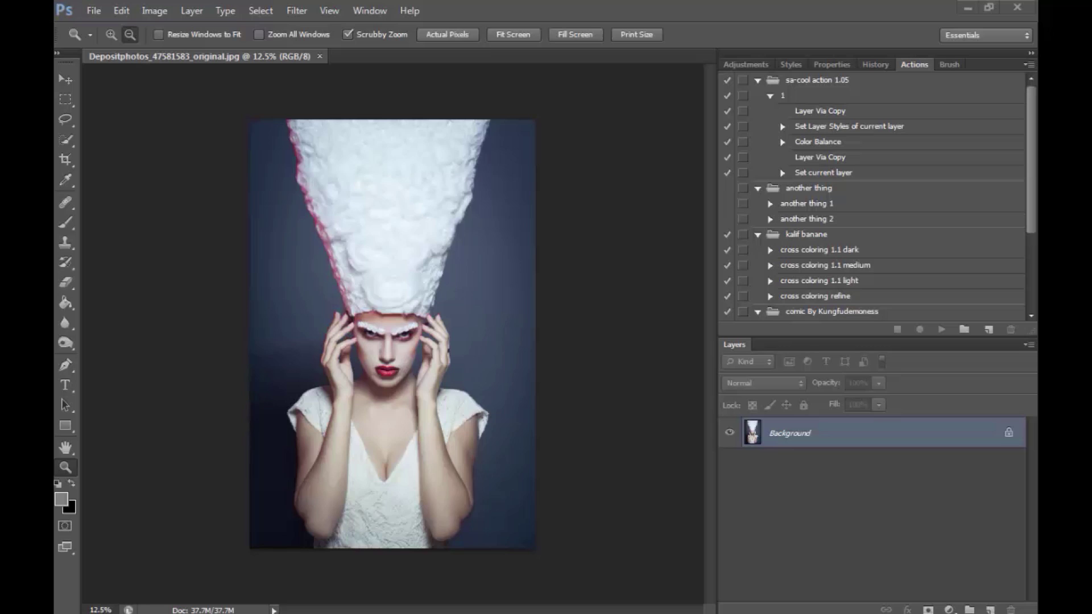
- Select the dark studio background around the model with the Magic Wand
{"action": "left_click", "coordinate": [111, 35]}
{"action": "left_click_drag", "start_coordinate": [416, 239], "coordinate": [507, 313]}
{"action": "left_click", "coordinate": [421, 335]}
{"action": "scroll", "coordinate": [703, 352], "scroll_direction": "down", "scroll_amount": 6}
{"action": "scroll", "coordinate": [702, 340], "scroll_direction": "up", "scroll_amount": 2}
{"action": "scroll", "coordinate": [703, 341], "scroll_direction": "down", "scroll_amount": 2}
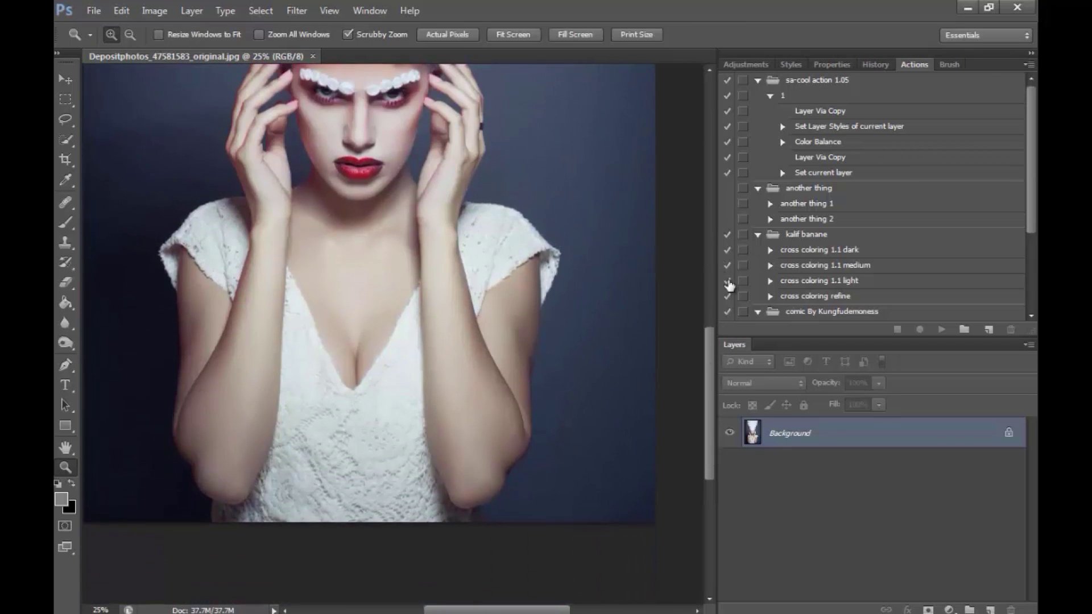
{"action": "scroll", "coordinate": [708, 357], "scroll_direction": "up", "scroll_amount": 3}
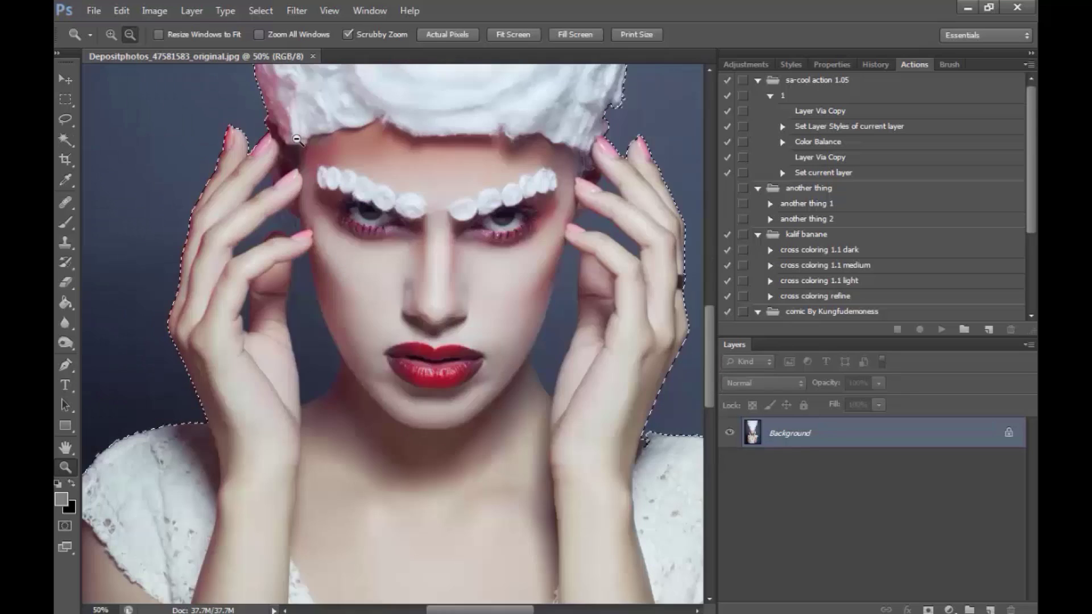
{"action": "key", "text": "ctrl+minus"}
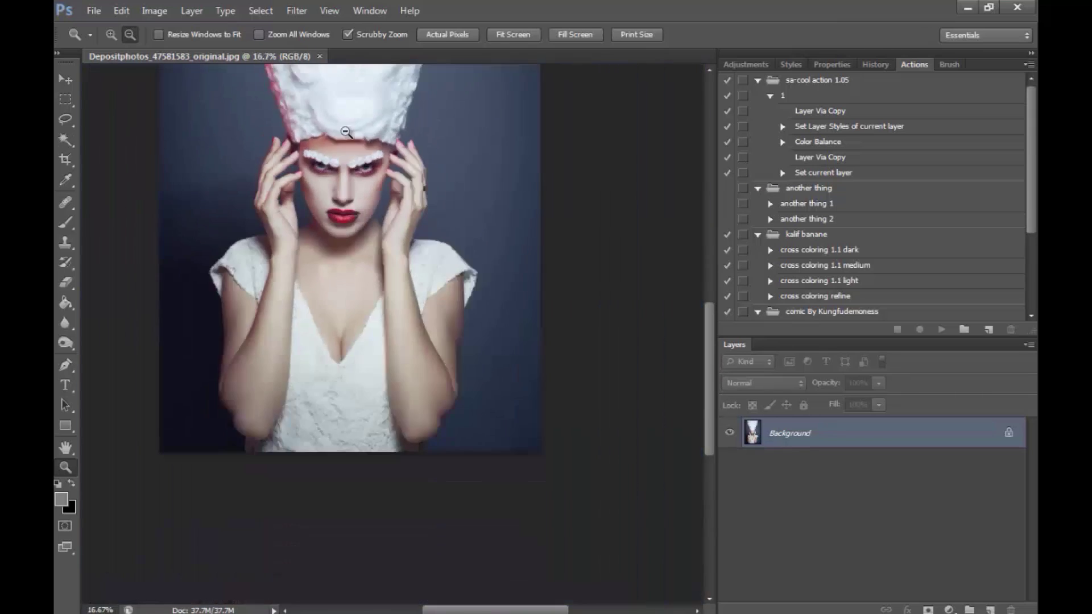
{"action": "left_click_drag", "start_coordinate": [67, 142], "coordinate": [148, 156]}
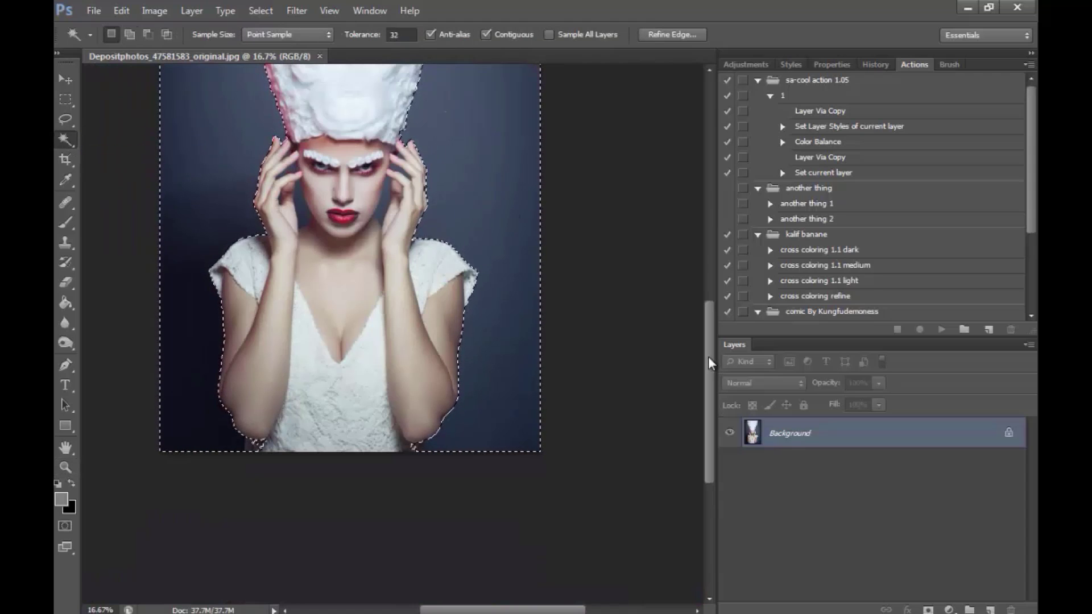
{"action": "left_click_drag", "start_coordinate": [707, 357], "coordinate": [707, 329]}
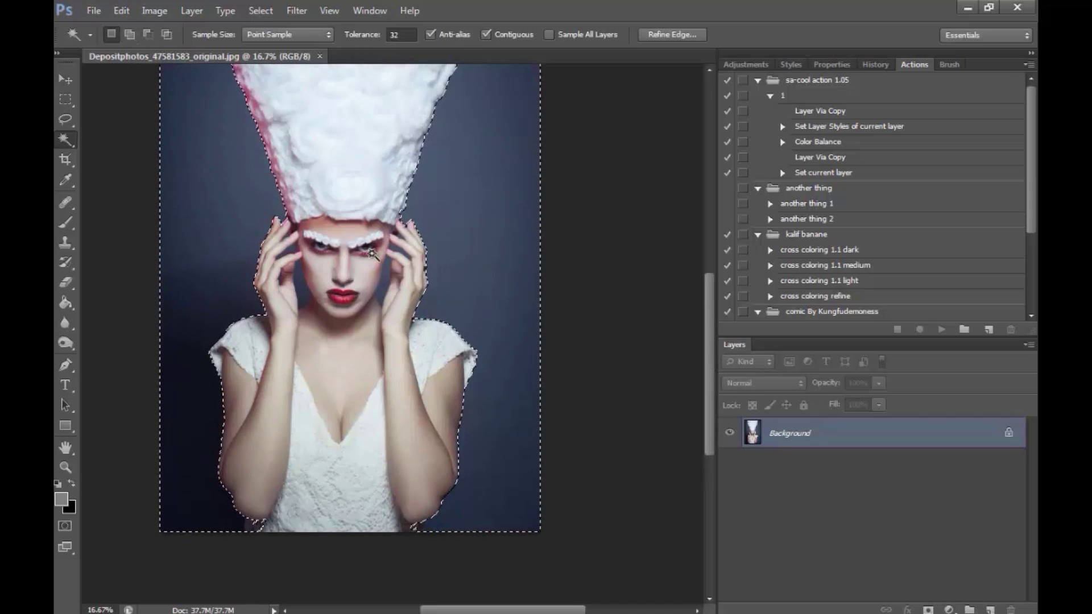
- Add the enclosed background gaps between the model's hands and face to the Magic Wand selection
{"action": "left_click", "coordinate": [64, 468]}
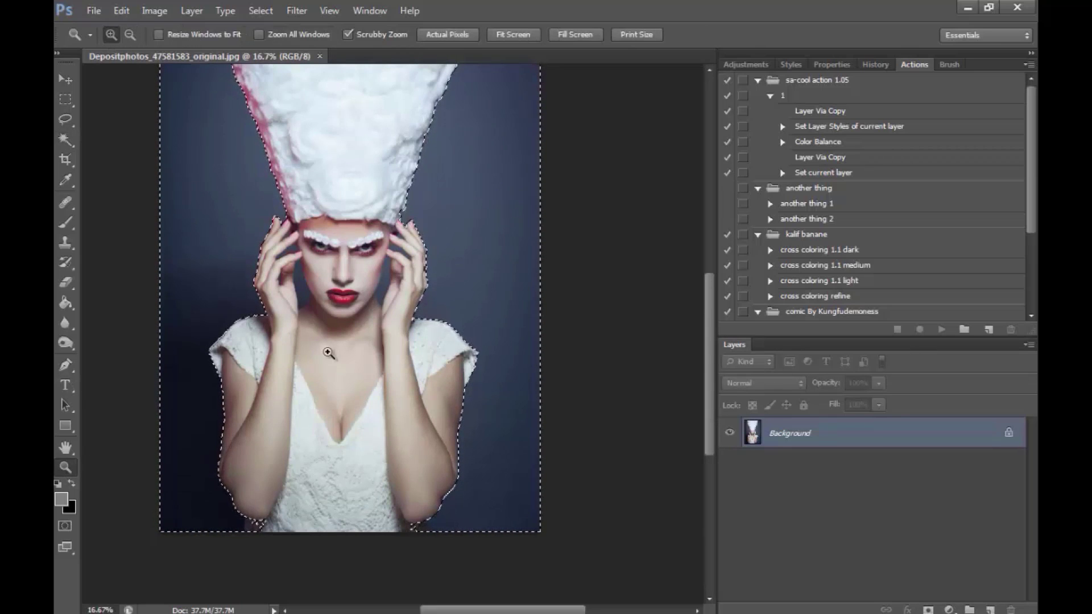
{"action": "left_click_drag", "start_coordinate": [310, 255], "coordinate": [364, 260]}
{"action": "left_click", "coordinate": [64, 139]}
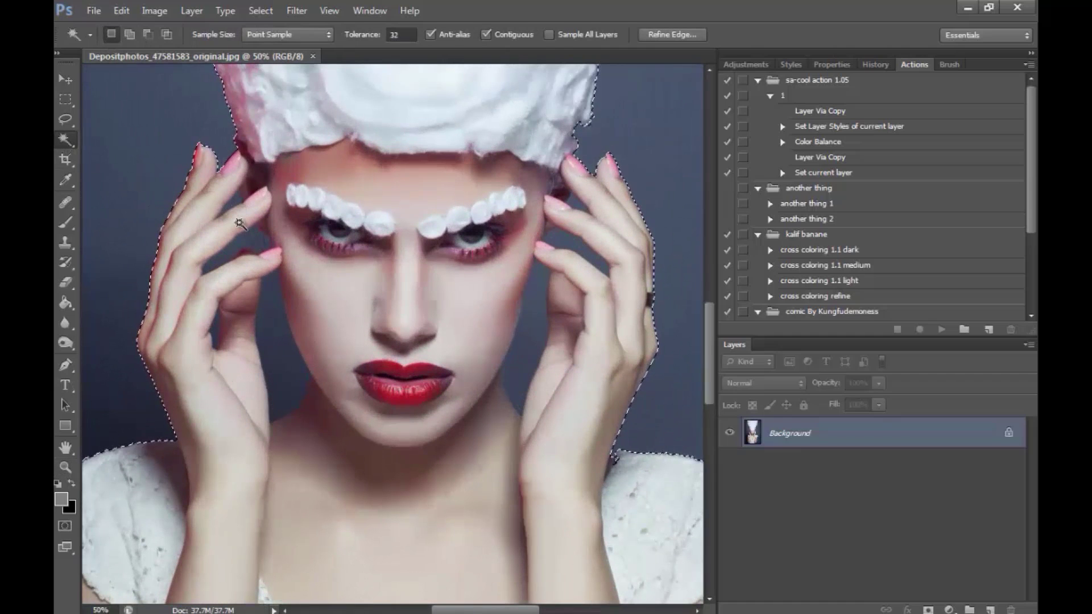
{"action": "left_click", "coordinate": [270, 313]}
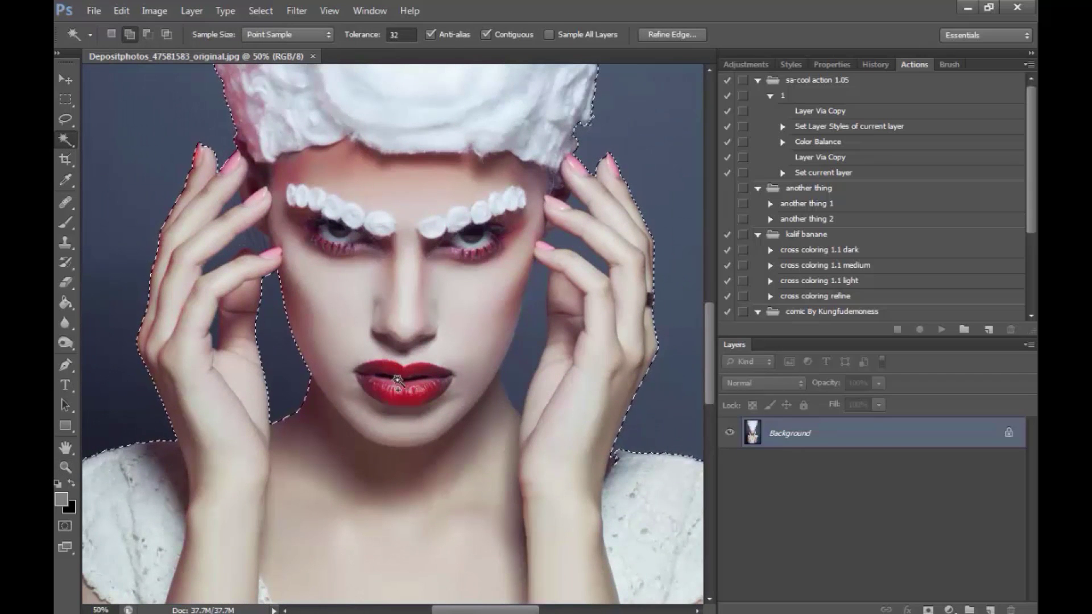
{"action": "left_click", "coordinate": [579, 250]}
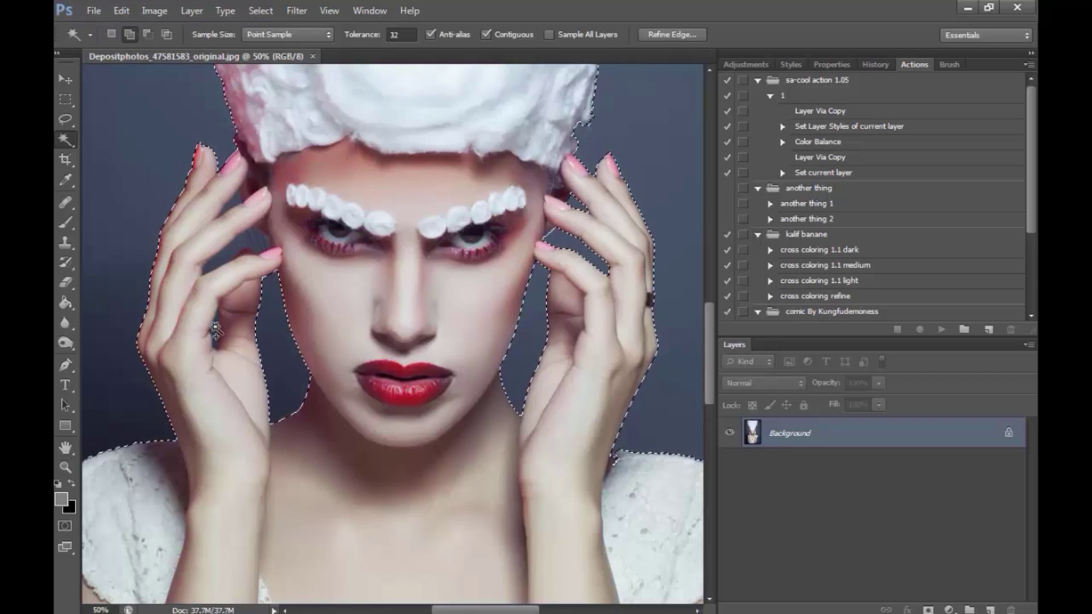
{"action": "left_click", "coordinate": [238, 251], "text": "shift"}
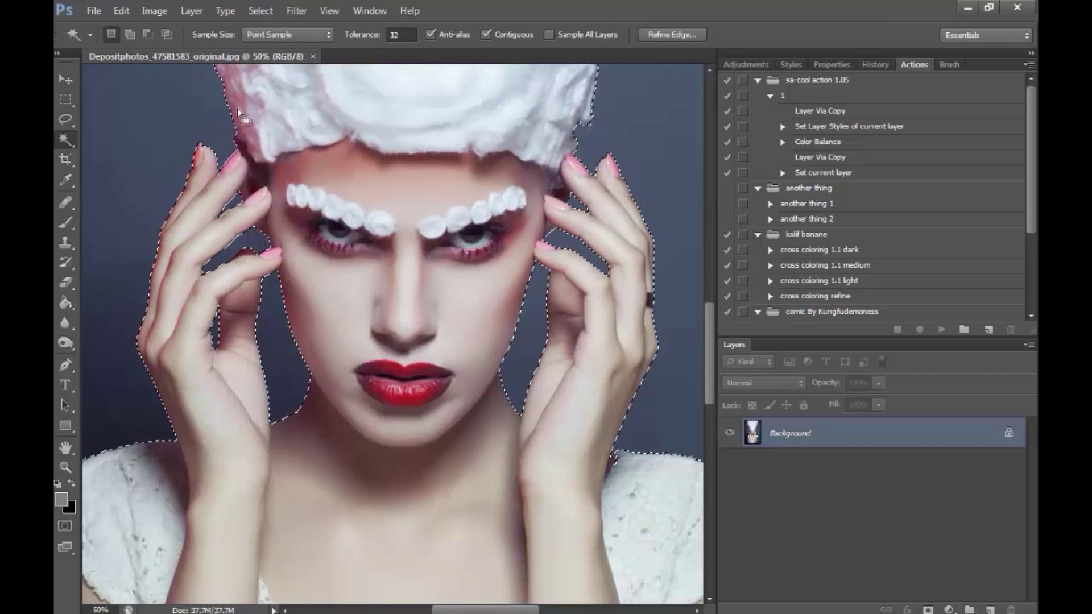
- Correct the selection edge with the Lasso where the model's wrist meets the white shoulder of the dress
{"action": "left_click_drag", "start_coordinate": [709, 367], "coordinate": [709, 395]}
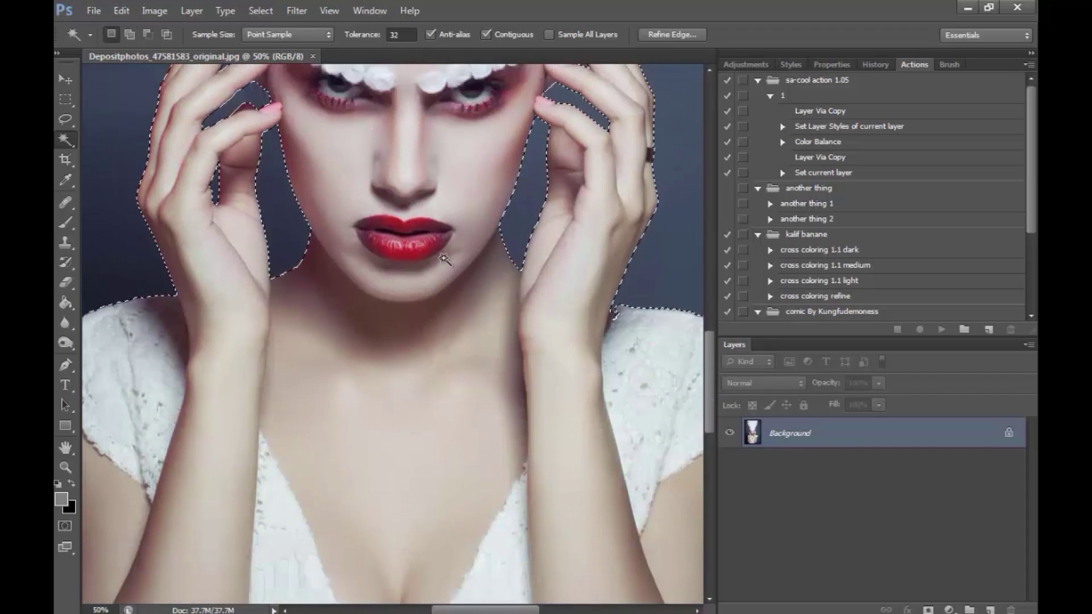
{"action": "left_click", "coordinate": [66, 467]}
{"action": "left_click_drag", "start_coordinate": [627, 331], "coordinate": [639, 305]}
{"action": "key", "text": "l"}
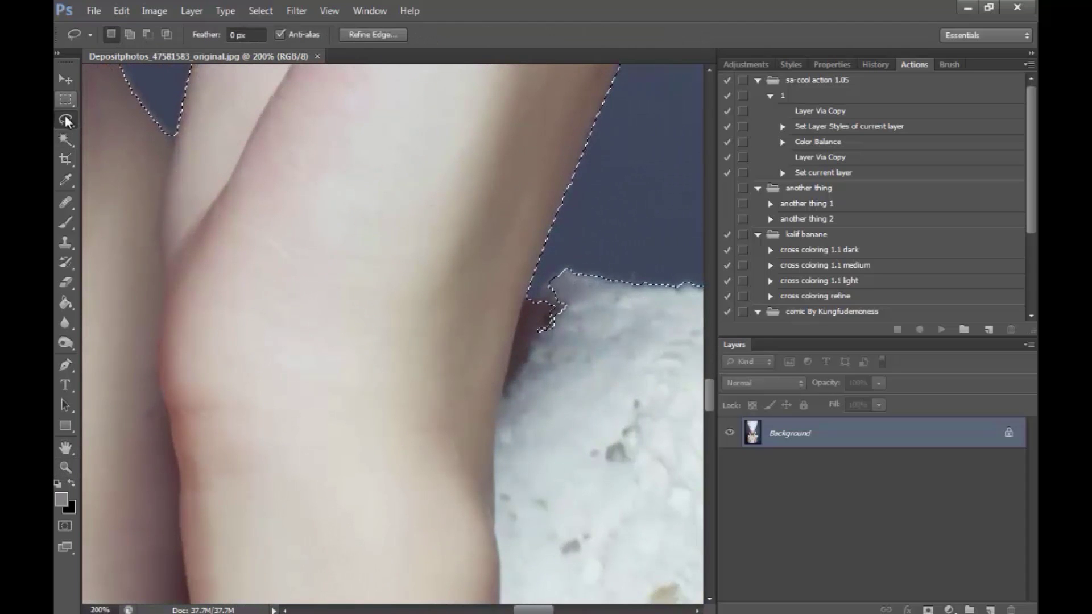
{"action": "left_click_drag", "start_coordinate": [68, 120], "coordinate": [137, 118]}
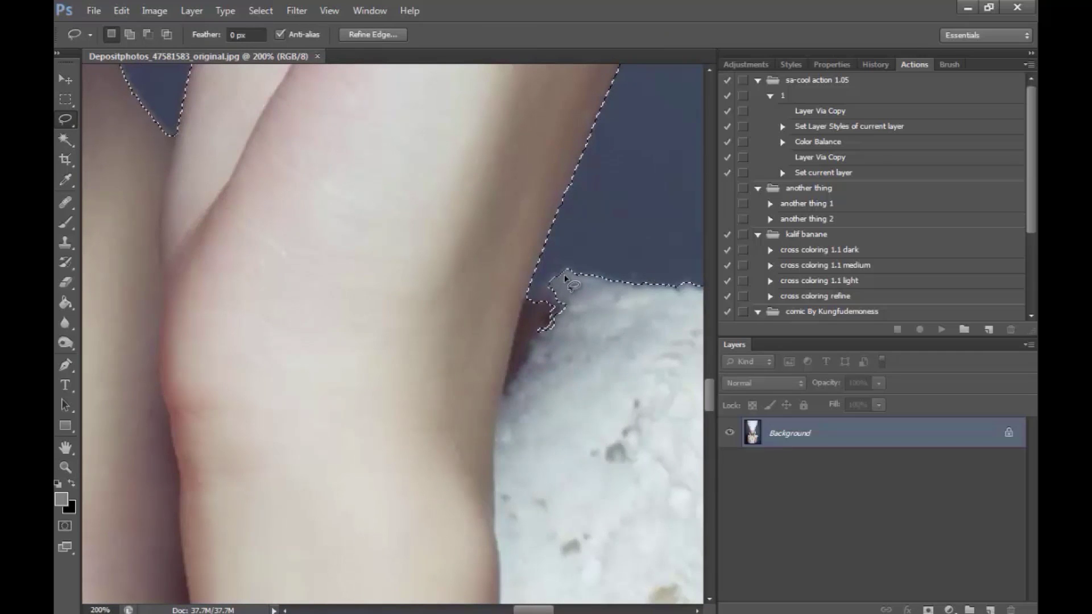
{"action": "key", "text": "alt"}
{"action": "left_click_drag", "start_coordinate": [581, 280], "coordinate": [581, 280]}
- Refine the lower edge of the selected gap between the model's neck and hand with the Lasso
{"action": "left_click_drag", "start_coordinate": [534, 610], "coordinate": [496, 611]}
{"action": "scroll", "coordinate": [393, 335], "scroll_direction": "left", "scroll_amount": 5}
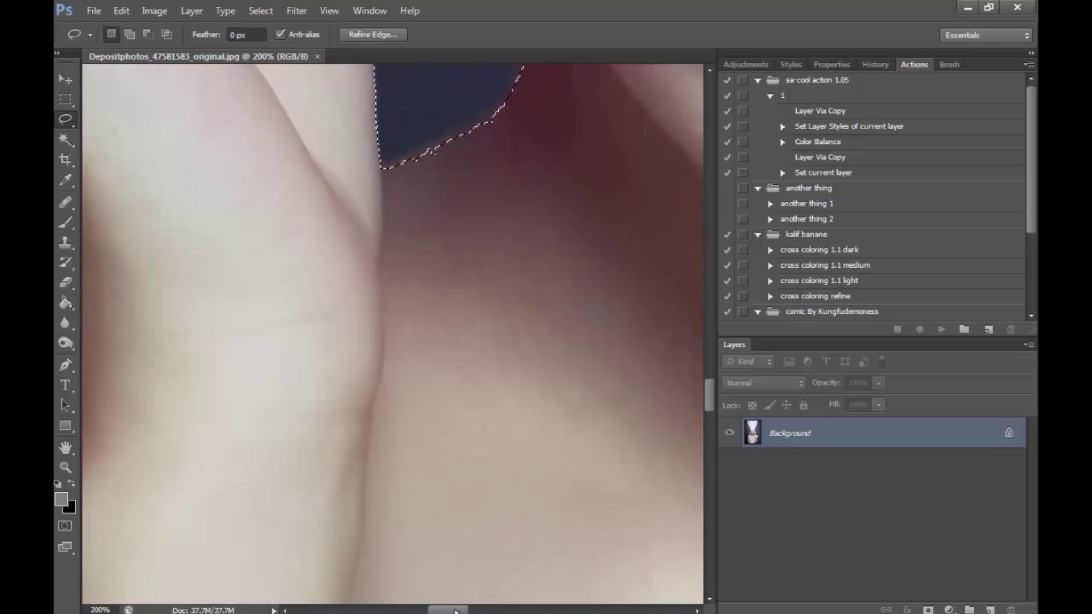
{"action": "left_click_drag", "start_coordinate": [714, 397], "coordinate": [714, 373]}
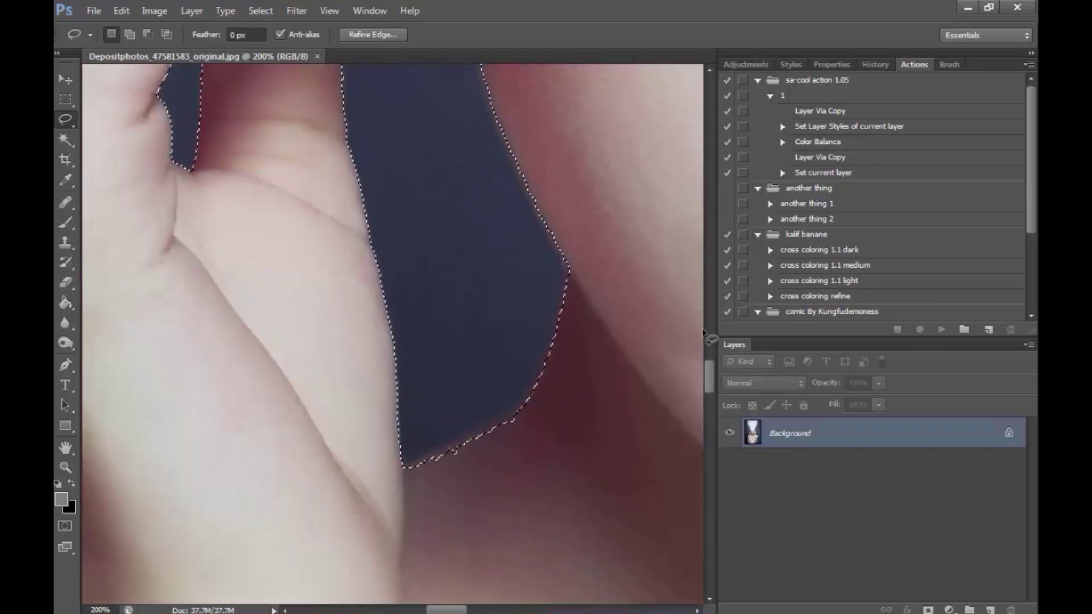
{"action": "key", "text": "alt"}
{"action": "left_click_drag", "start_coordinate": [477, 420], "coordinate": [523, 387]}
{"action": "left_click_drag", "start_coordinate": [560, 329], "coordinate": [431, 463]}
{"action": "left_click_drag", "start_coordinate": [430, 463], "coordinate": [405, 455]}
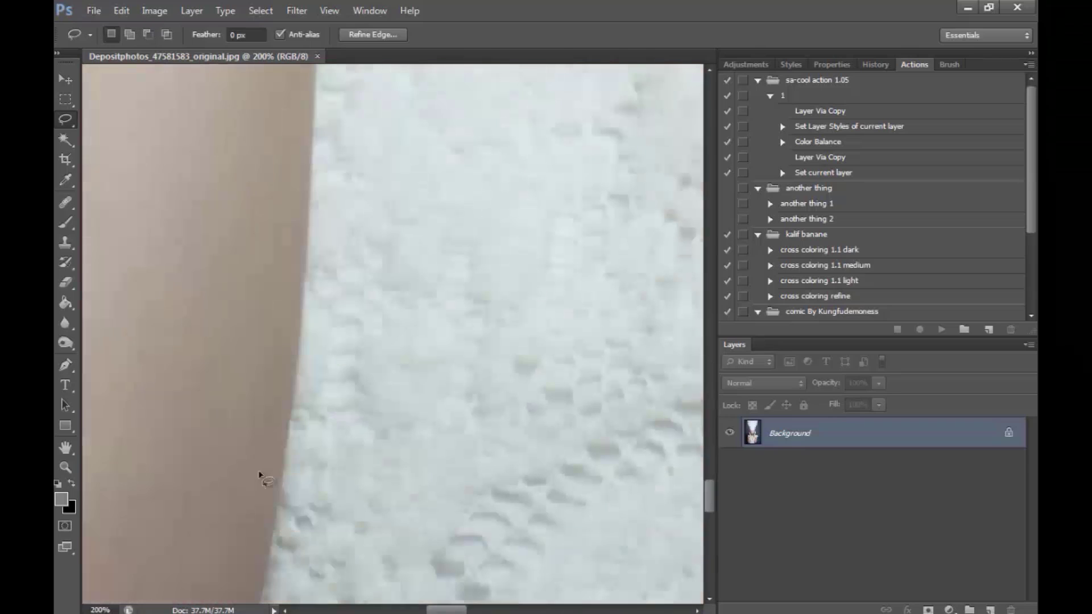
- Clean up the selection edge with the Lasso under the elbow on the image's left side
{"action": "key", "text": "z"}
{"action": "left_click", "coordinate": [502, 540], "text": "alt"}
{"action": "left_click", "coordinate": [503, 540], "text": "alt"}
{"action": "left_click", "coordinate": [502, 532], "text": "alt"}
{"action": "left_click", "coordinate": [501, 528], "text": "alt"}
{"action": "left_click", "coordinate": [111, 34]}
{"action": "left_click_drag", "start_coordinate": [317, 451], "coordinate": [310, 334]}
{"action": "key", "text": "l"}
{"action": "mouse_move", "coordinate": [180, 336]}
{"action": "left_mouse_down"}
{"action": "mouse_move", "coordinate": [174, 498]}
{"action": "mouse_move", "coordinate": [325, 374]}
{"action": "mouse_move", "coordinate": [196, 340]}
{"action": "left_mouse_up"}
- Refine the selection along the outer contour of the left-side elbow and upper arm with the Lasso
{"action": "left_click_drag", "start_coordinate": [417, 609], "coordinate": [397, 610]}
{"action": "left_click_drag", "start_coordinate": [710, 547], "coordinate": [710, 530]}
{"action": "scroll", "coordinate": [457, 402], "scroll_direction": "up", "scroll_amount": 3}
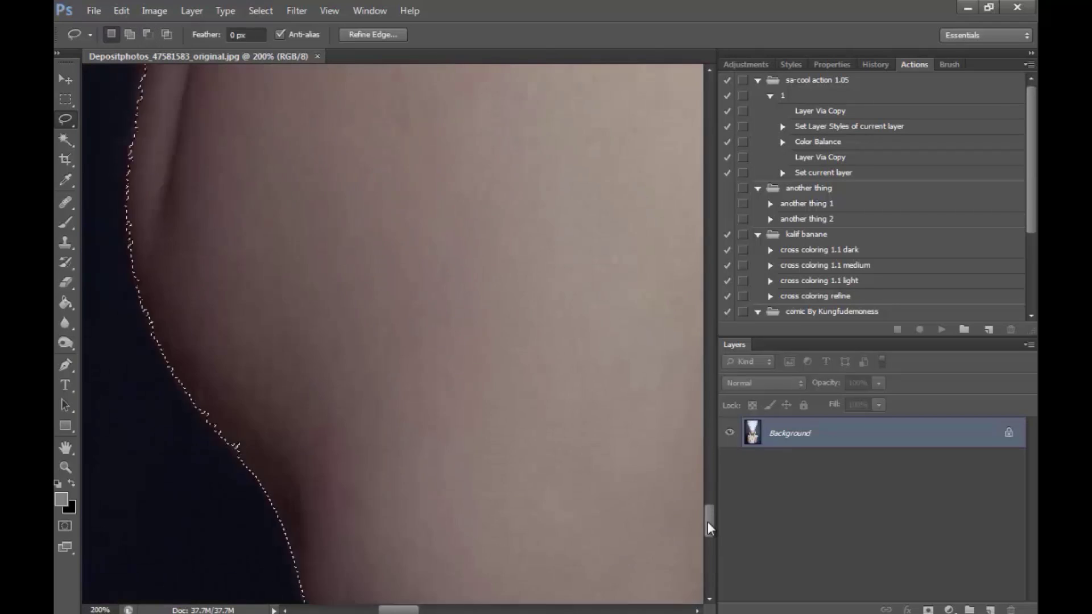
{"action": "mouse_move", "coordinate": [144, 300]}
{"action": "left_mouse_down"}
{"action": "mouse_move", "coordinate": [233, 433]}
{"action": "mouse_move", "coordinate": [280, 276]}
{"action": "left_mouse_up"}
{"action": "left_click_drag", "start_coordinate": [710, 521], "coordinate": [710, 497]}
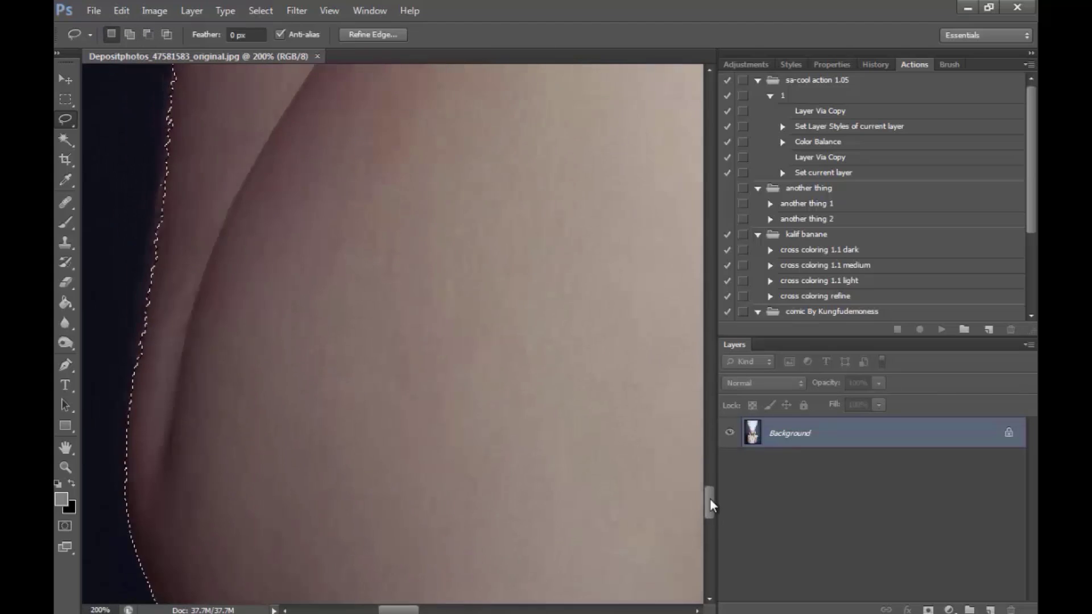
{"action": "mouse_move", "coordinate": [170, 165]}
{"action": "left_mouse_down"}
{"action": "mouse_move", "coordinate": [155, 294]}
{"action": "mouse_move", "coordinate": [180, 401]}
{"action": "left_mouse_up"}
{"action": "left_click_drag", "start_coordinate": [710, 491], "coordinate": [710, 469]}
{"action": "left_click_drag", "start_coordinate": [190, 106], "coordinate": [206, 116]}
- Touch up the selection edge with the Lasso near the raised fingers and the lower headpiece
{"action": "left_click_drag", "start_coordinate": [712, 485], "coordinate": [732, 327]}
{"action": "left_click_drag", "start_coordinate": [417, 610], "coordinate": [467, 610]}
{"action": "mouse_move", "coordinate": [710, 331]}
{"action": "left_mouse_down"}
{"action": "mouse_move", "coordinate": [718, 287]}
{"action": "mouse_move", "coordinate": [725, 360]}
{"action": "mouse_move", "coordinate": [729, 293]}
{"action": "left_mouse_up"}
{"action": "left_click_drag", "start_coordinate": [159, 203], "coordinate": [126, 91]}
- Clean up the speckled selection on the shadowed dress beneath the right-side elbow with the Lasso
{"action": "left_click_drag", "start_coordinate": [447, 610], "coordinate": [527, 610]}
{"action": "left_click_drag", "start_coordinate": [708, 301], "coordinate": [710, 458]}
{"action": "left_click", "coordinate": [66, 468]}
{"action": "left_click", "coordinate": [500, 187]}
{"action": "left_click", "coordinate": [500, 188], "text": "alt"}
{"action": "left_click_drag", "start_coordinate": [491, 478], "coordinate": [531, 456]}
{"action": "key", "text": "l"}
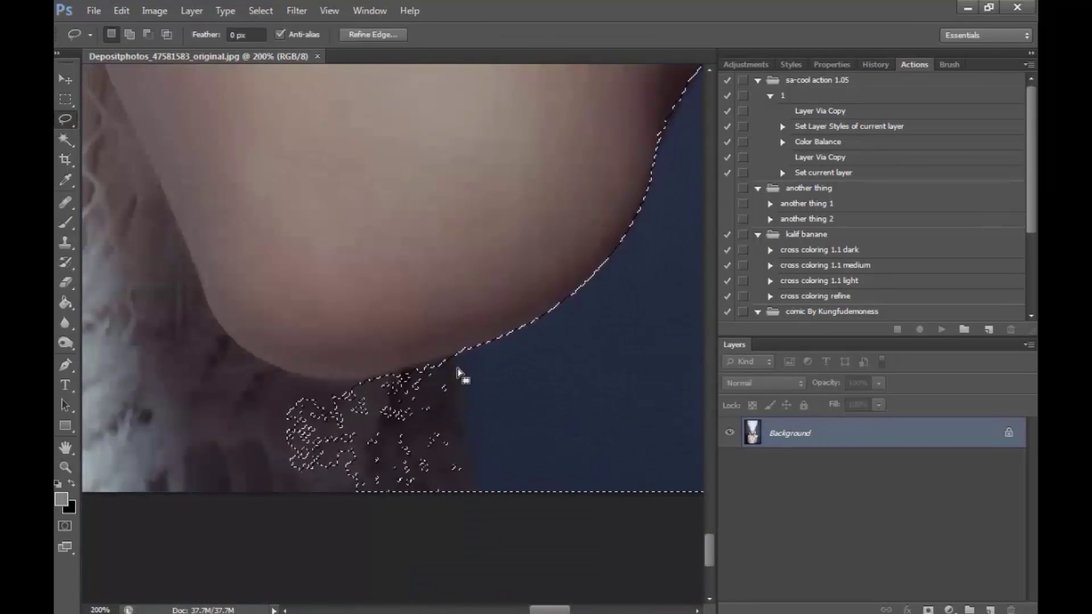
{"action": "mouse_move", "coordinate": [455, 357]}
{"action": "left_mouse_down"}
{"action": "mouse_move", "coordinate": [385, 521]}
{"action": "mouse_move", "coordinate": [458, 352]}
{"action": "left_mouse_up"}
- Erase the selected studio background beside the headpiece with the Magic Eraser
{"action": "key", "text": "z"}
{"action": "scroll", "coordinate": [490, 244], "scroll_direction": "down", "scroll_amount": 5}
{"action": "left_click_drag", "start_coordinate": [714, 457], "coordinate": [754, 212]}
{"action": "left_click", "coordinate": [419, 227], "text": "alt"}
{"action": "right_click", "coordinate": [67, 282]}
{"action": "left_click", "coordinate": [148, 311]}
{"action": "left_click", "coordinate": [290, 210]}
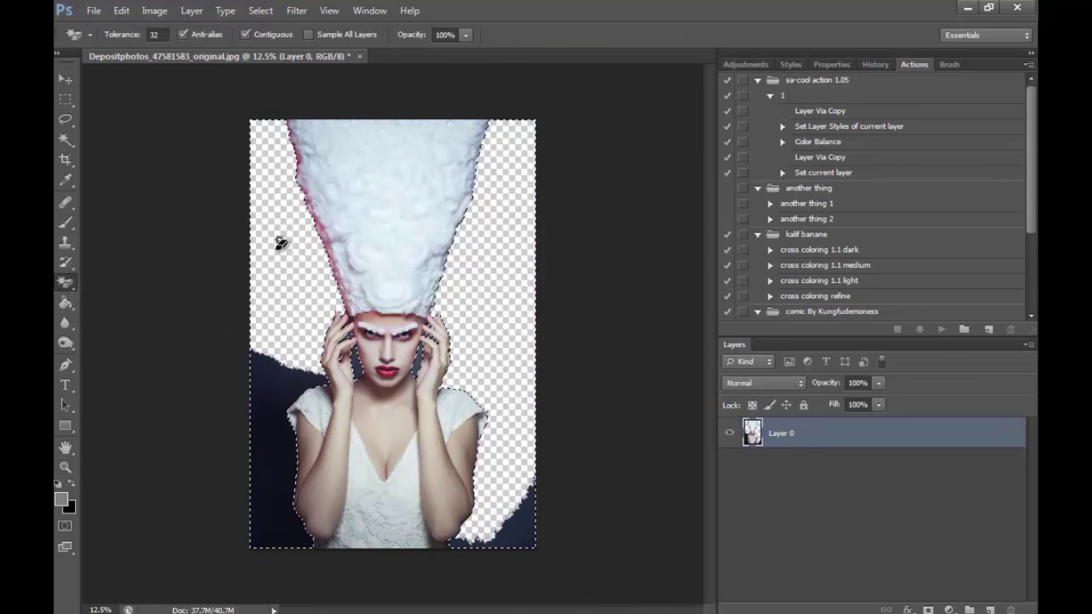
- Erase the remaining background patches with a 2700 px hard round Eraser brush, and clear the selection
{"action": "key", "text": "shift+e"}
{"action": "left_click", "coordinate": [126, 36]}
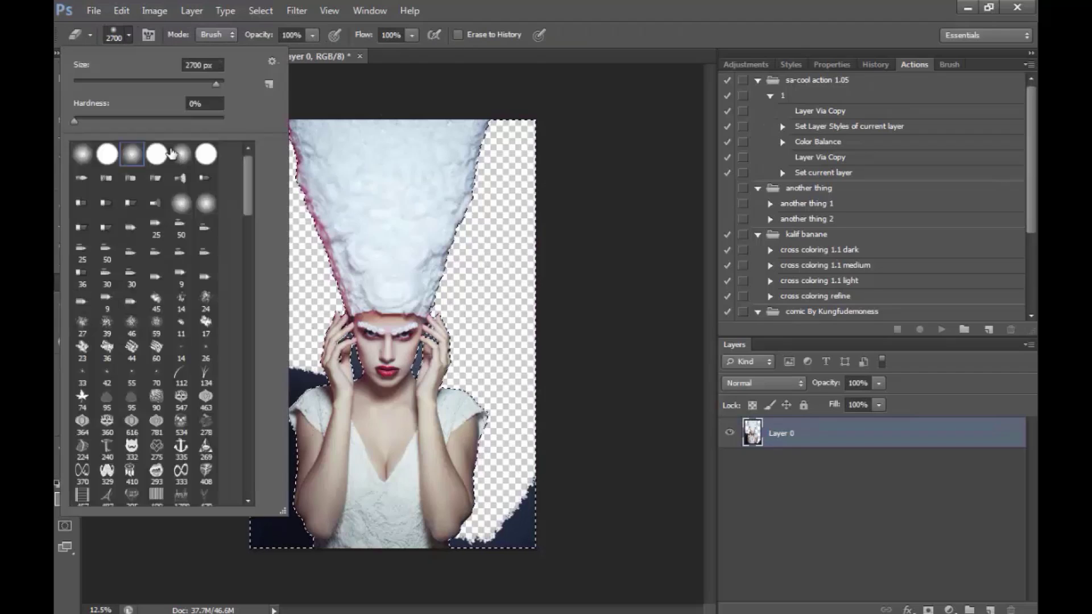
{"action": "left_click", "coordinate": [156, 154]}
{"action": "mouse_move", "coordinate": [472, 173]}
{"action": "left_mouse_down"}
{"action": "mouse_move", "coordinate": [458, 230]}
{"action": "mouse_move", "coordinate": [302, 180]}
{"action": "mouse_move", "coordinate": [297, 438]}
{"action": "mouse_move", "coordinate": [435, 395]}
{"action": "left_mouse_up"}
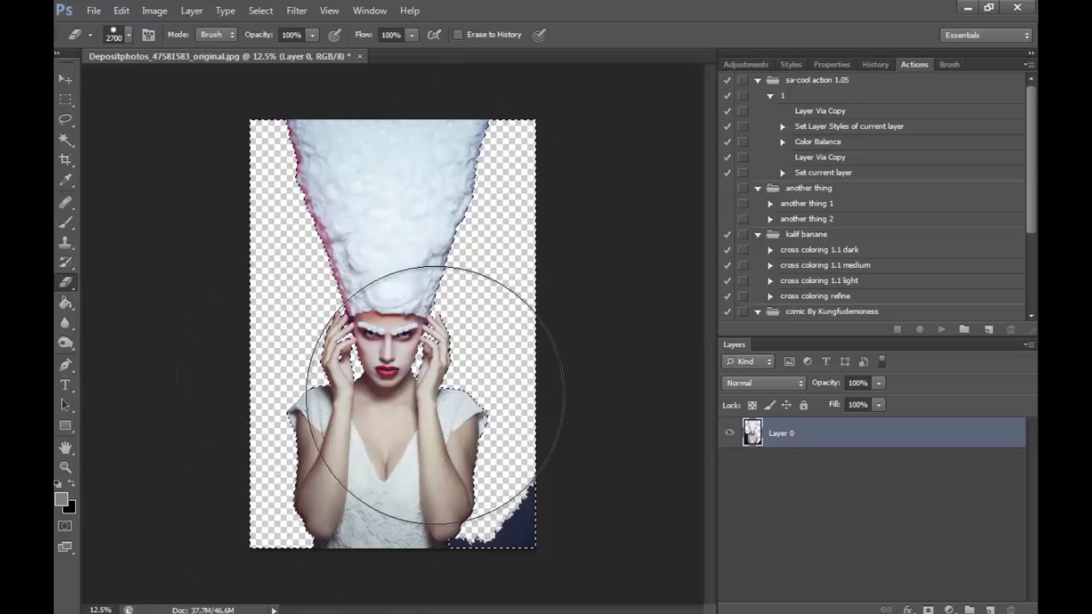
{"action": "left_click", "coordinate": [564, 488]}
{"action": "left_click", "coordinate": [74, 284]}
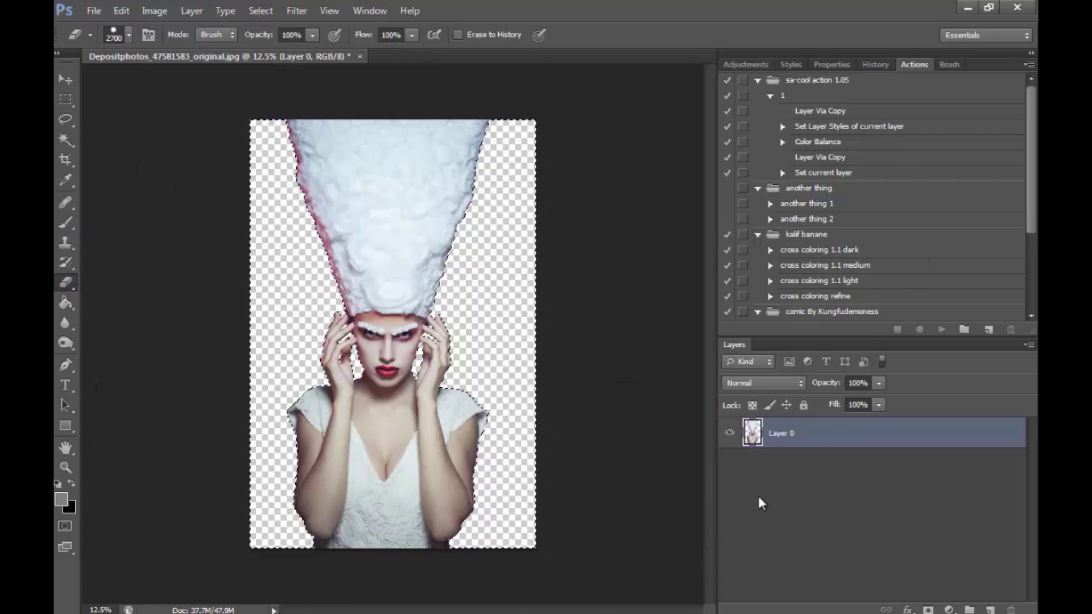
{"action": "left_click", "coordinate": [65, 119]}
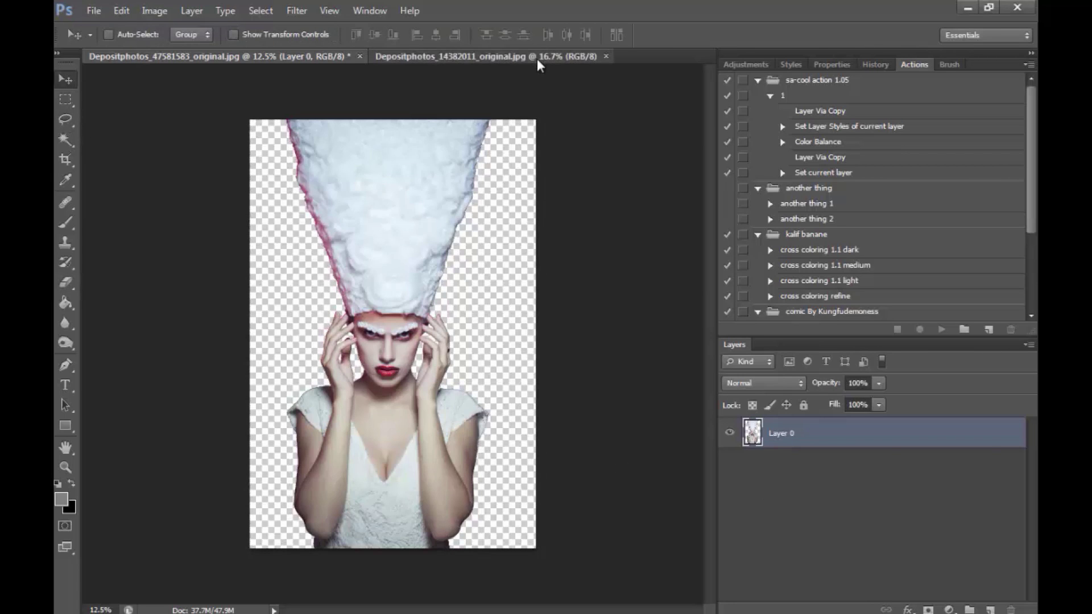
- Copy the cloudy sky from Depositphotos_14382011_original.jpg into the portrait document and place its layer beneath the model
{"action": "left_click", "coordinate": [536, 56]}
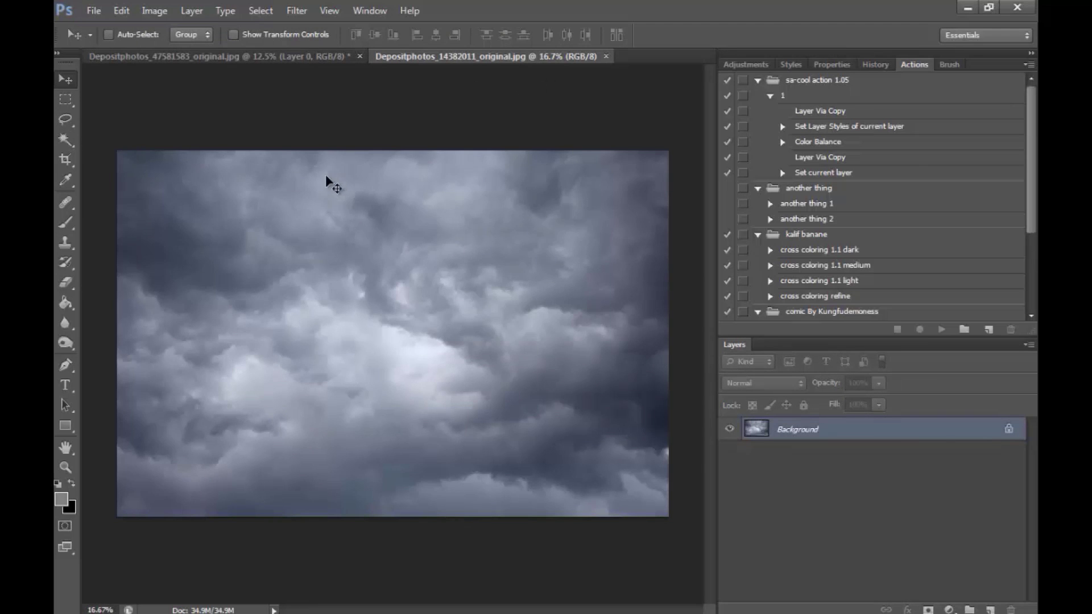
{"action": "left_click", "coordinate": [210, 59]}
{"action": "key", "text": "ctrl+v"}
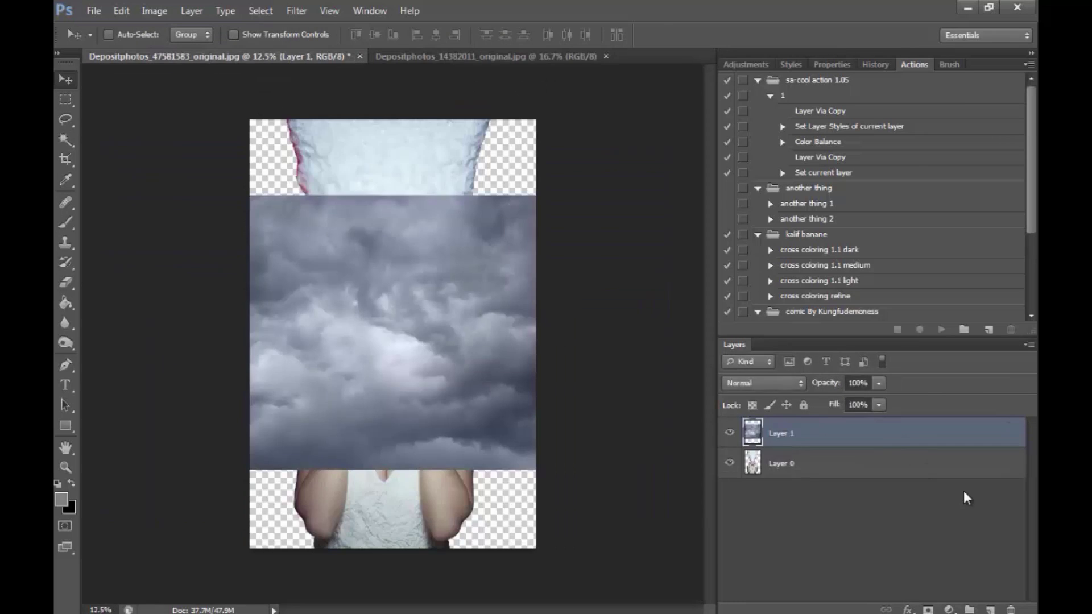
{"action": "left_click_drag", "start_coordinate": [815, 429], "coordinate": [800, 480]}
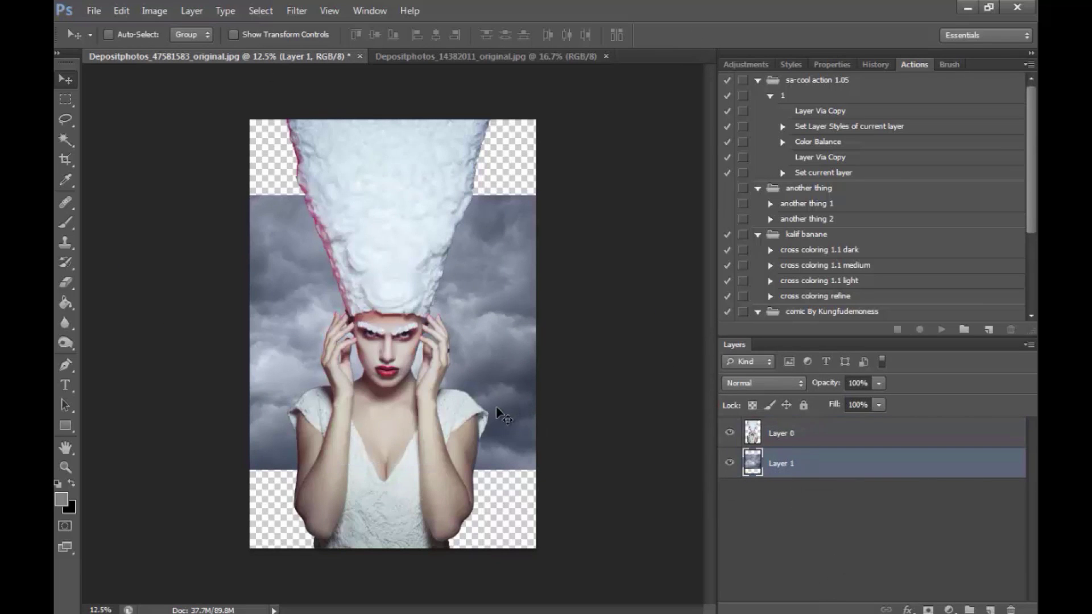
- Enlarge the sky layer with Free Transform to cover the whole canvas, and reposition it behind the model
{"action": "key", "text": "ctrl+t"}
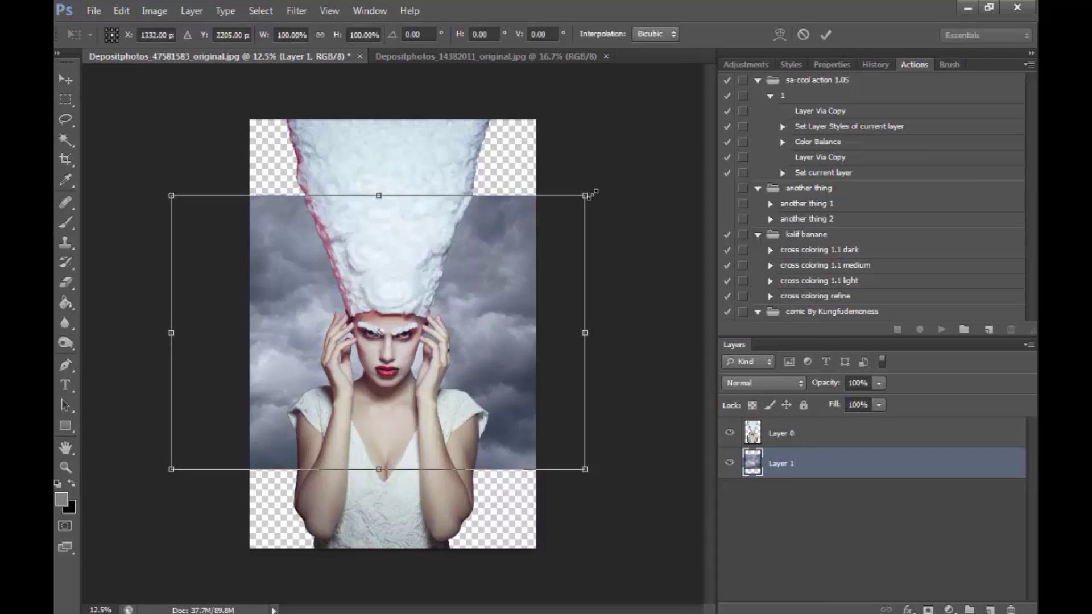
{"action": "left_click_drag", "start_coordinate": [586, 195], "coordinate": [707, 114]}
{"action": "left_click_drag", "start_coordinate": [165, 479], "coordinate": [80, 532]}
{"action": "left_click_drag", "start_coordinate": [561, 456], "coordinate": [538, 476]}
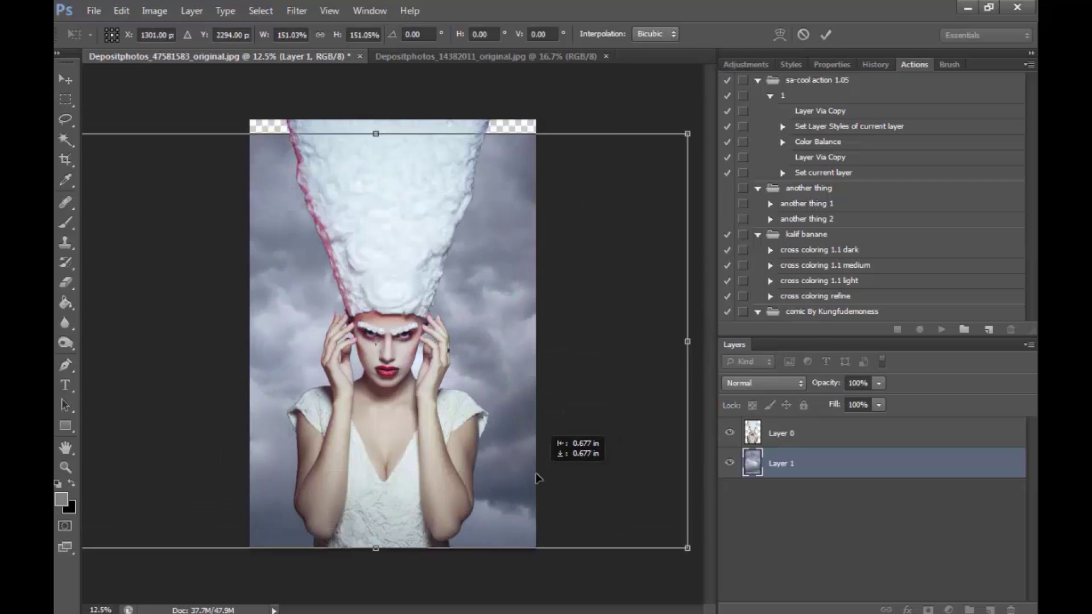
{"action": "left_click_drag", "start_coordinate": [689, 132], "coordinate": [716, 102]}
{"action": "left_click", "coordinate": [826, 35]}
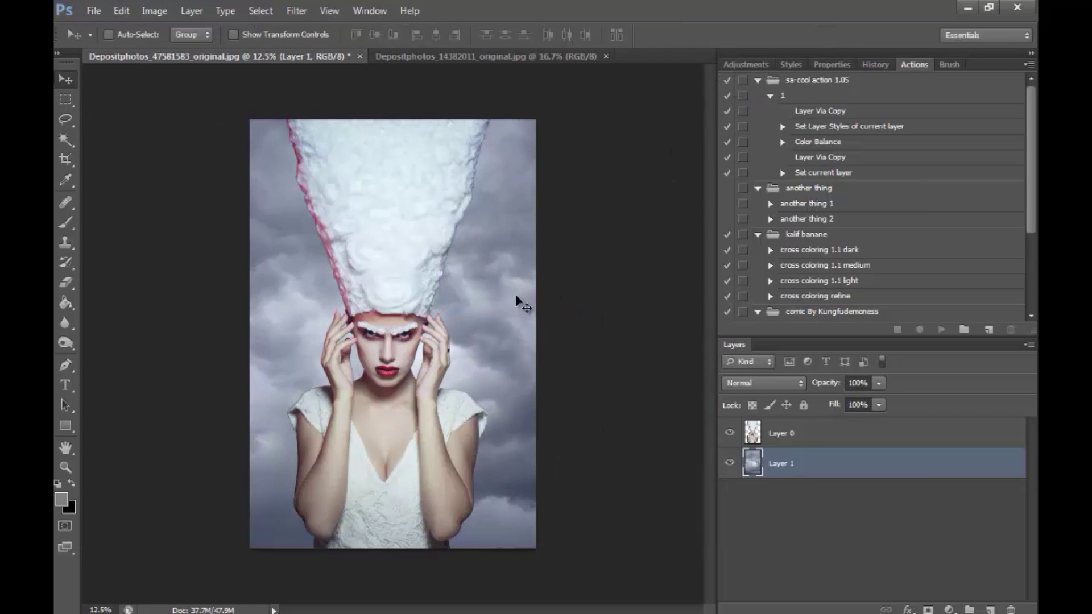
{"action": "left_click_drag", "start_coordinate": [511, 289], "coordinate": [528, 305]}
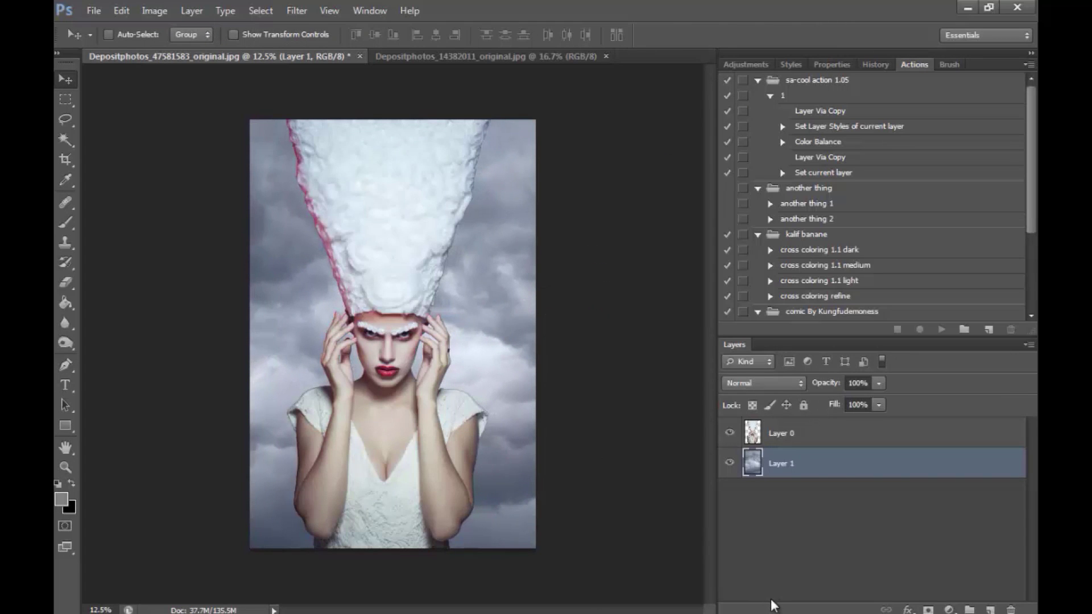
- Rename the sky layer as background and the cut-out layer as model
{"action": "double_click", "coordinate": [792, 464]}
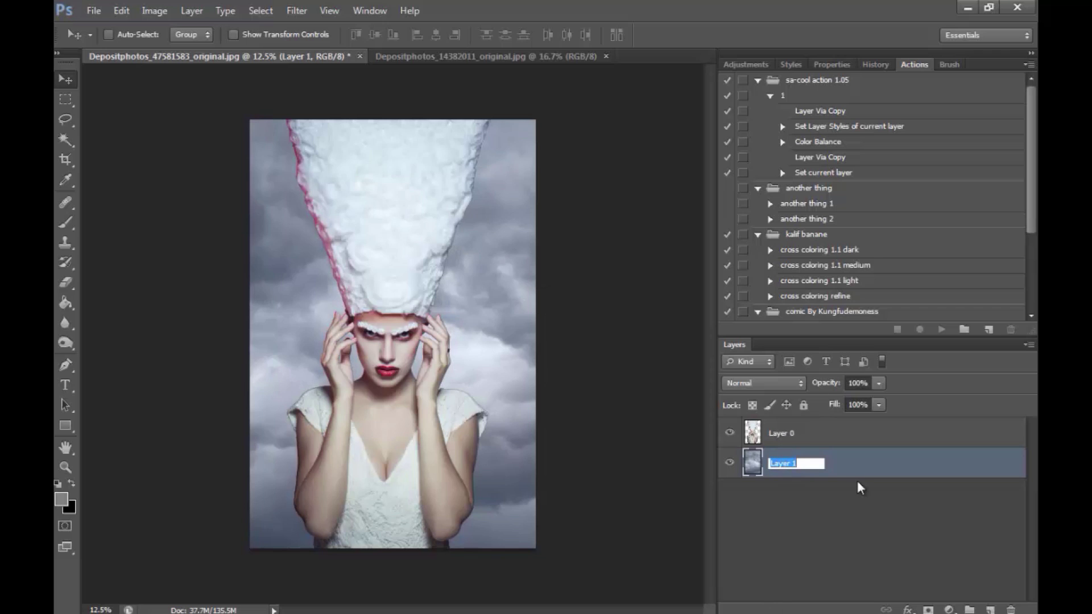
{"action": "type", "text": "background"}
{"action": "key", "text": "Return"}
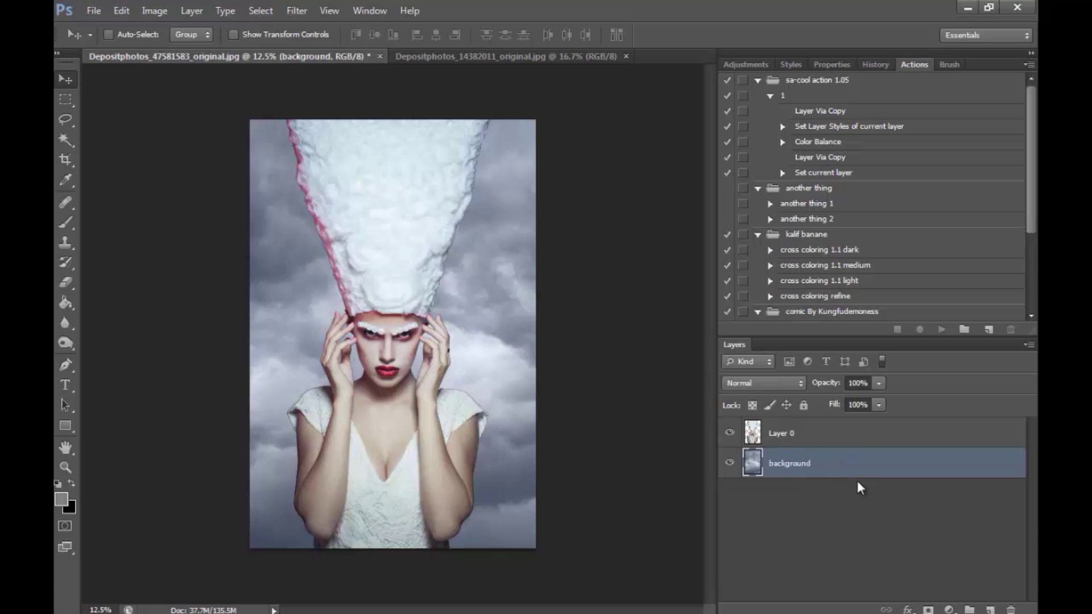
{"action": "double_click", "coordinate": [781, 434]}
{"action": "type", "text": "model"}
{"action": "key", "text": "Return"}
- Duplicate the model layer as model copy and hide the original model layer
{"action": "right_click", "coordinate": [842, 440]}
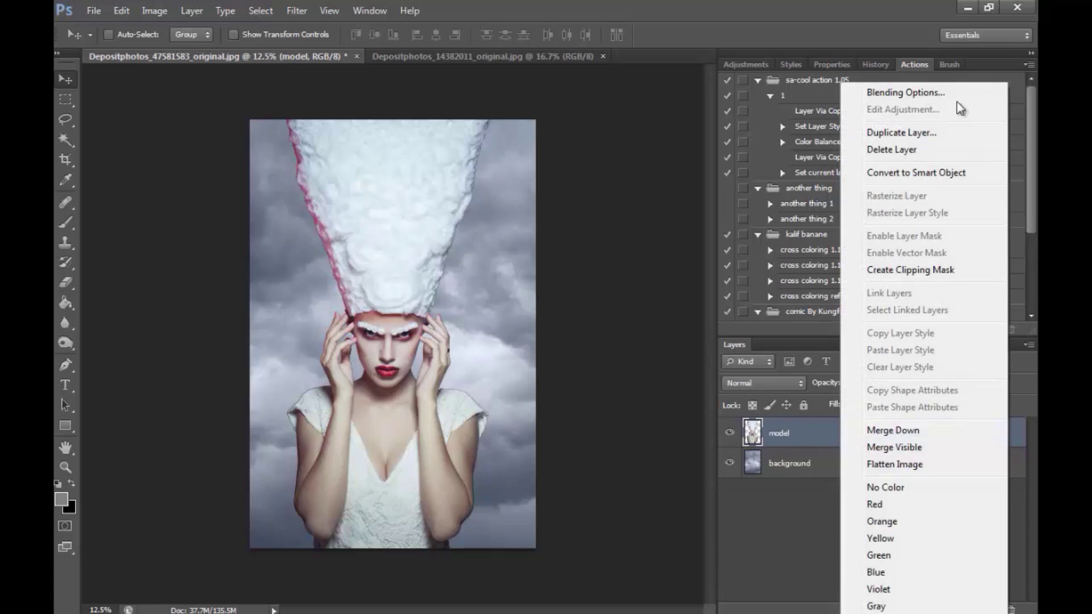
{"action": "left_click", "coordinate": [939, 134]}
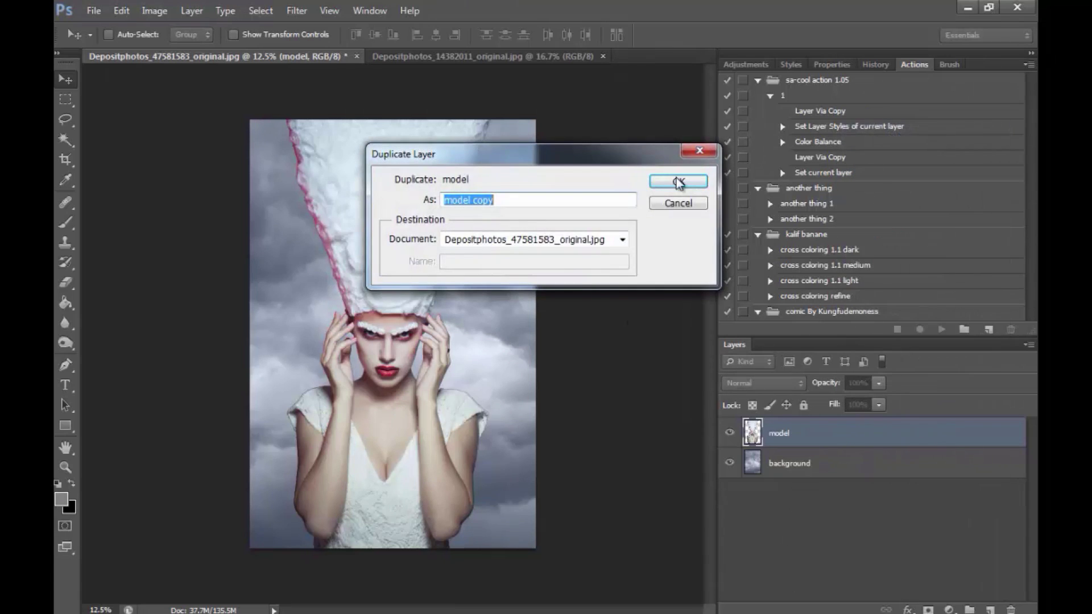
{"action": "left_click", "coordinate": [682, 182]}
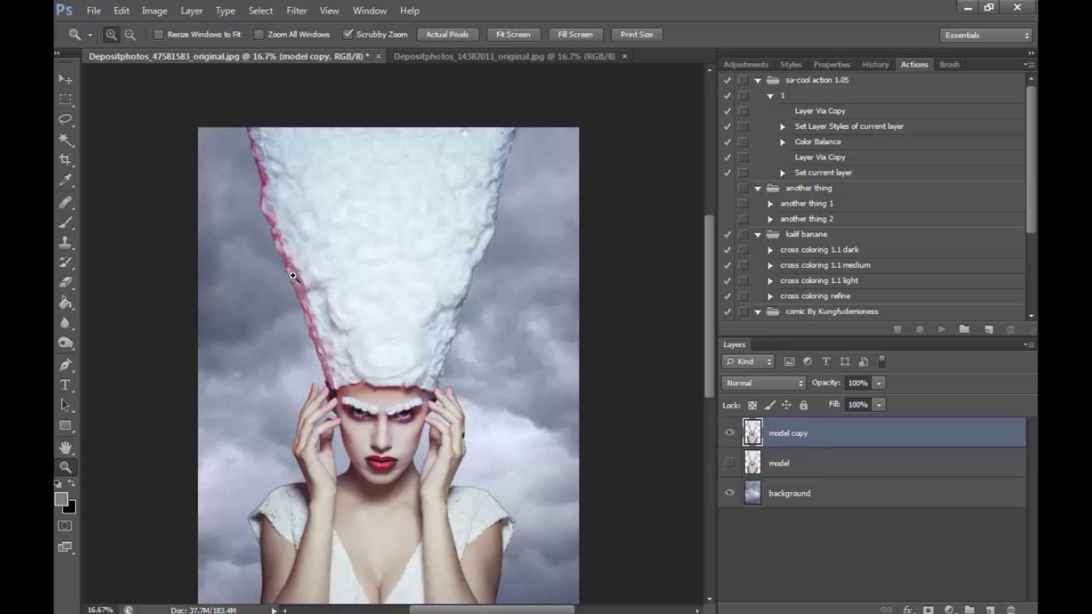
- Select the pink-tinted left edge of the tall hair with the Lasso, refining the selection where the hair meets the forehead
{"action": "left_click", "coordinate": [65, 119]}
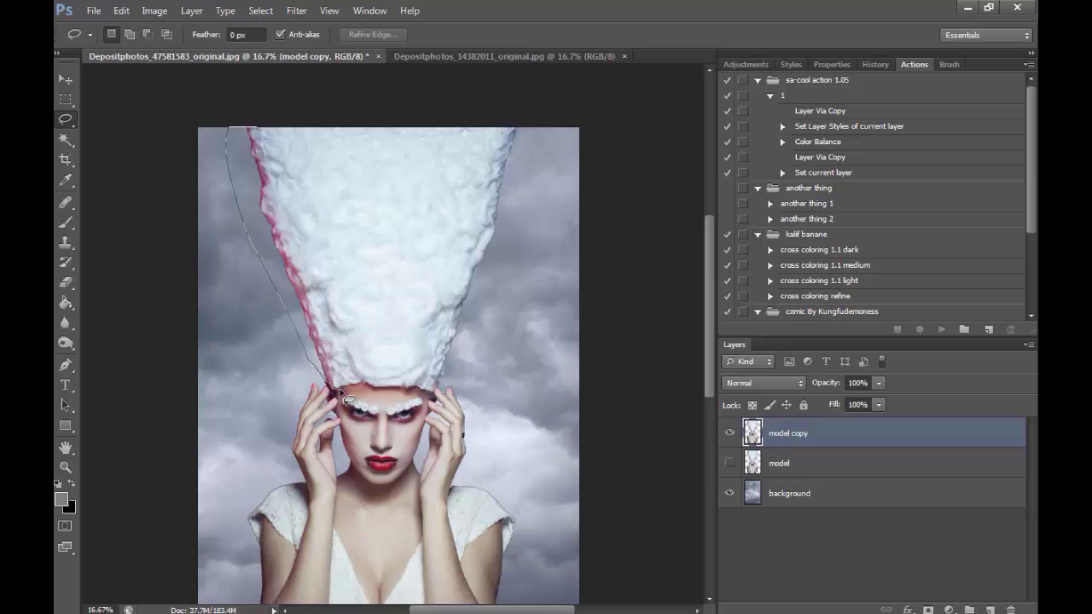
{"action": "left_click_drag", "start_coordinate": [341, 392], "coordinate": [339, 391]}
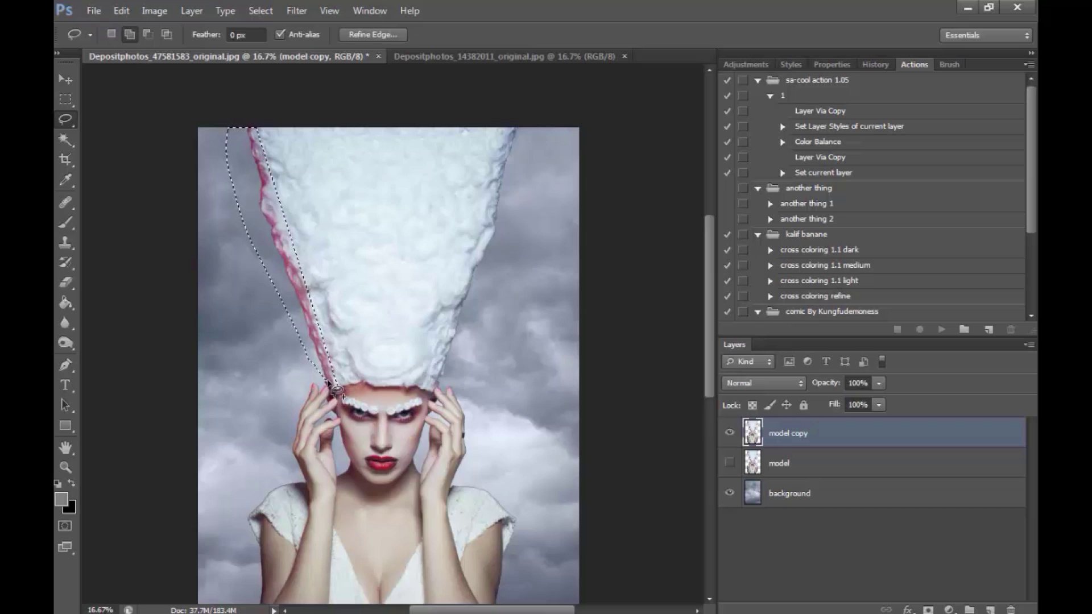
{"action": "mouse_move", "coordinate": [344, 336]}
{"action": "left_mouse_down"}
{"action": "mouse_move", "coordinate": [263, 122]}
{"action": "mouse_move", "coordinate": [273, 141]}
{"action": "mouse_move", "coordinate": [273, 122]}
{"action": "left_mouse_up"}
{"action": "left_click", "coordinate": [68, 469]}
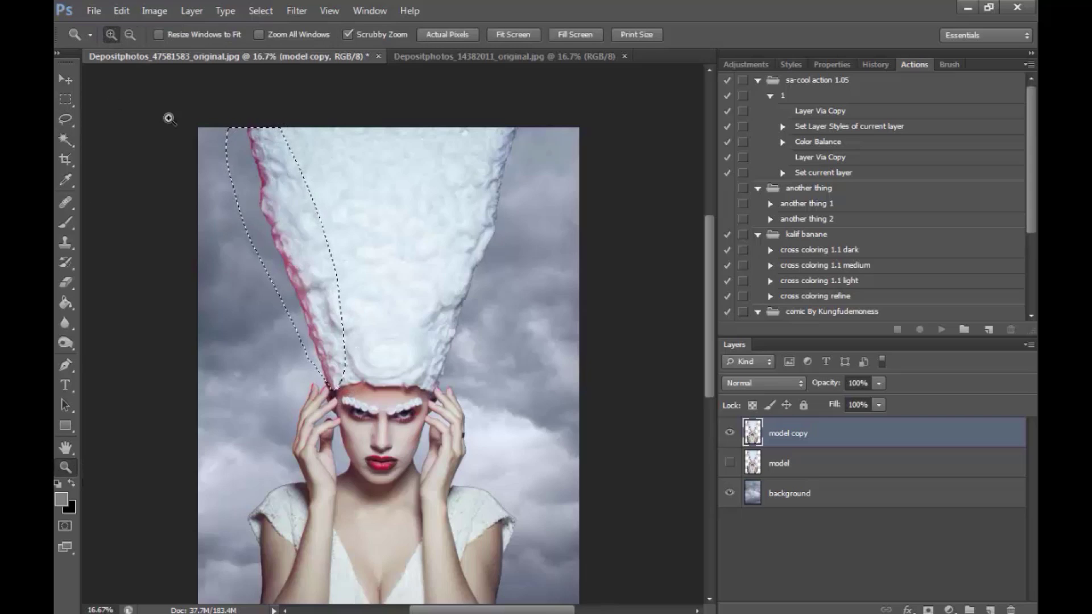
{"action": "left_click_drag", "start_coordinate": [339, 385], "coordinate": [345, 396]}
{"action": "left_click", "coordinate": [67, 119]}
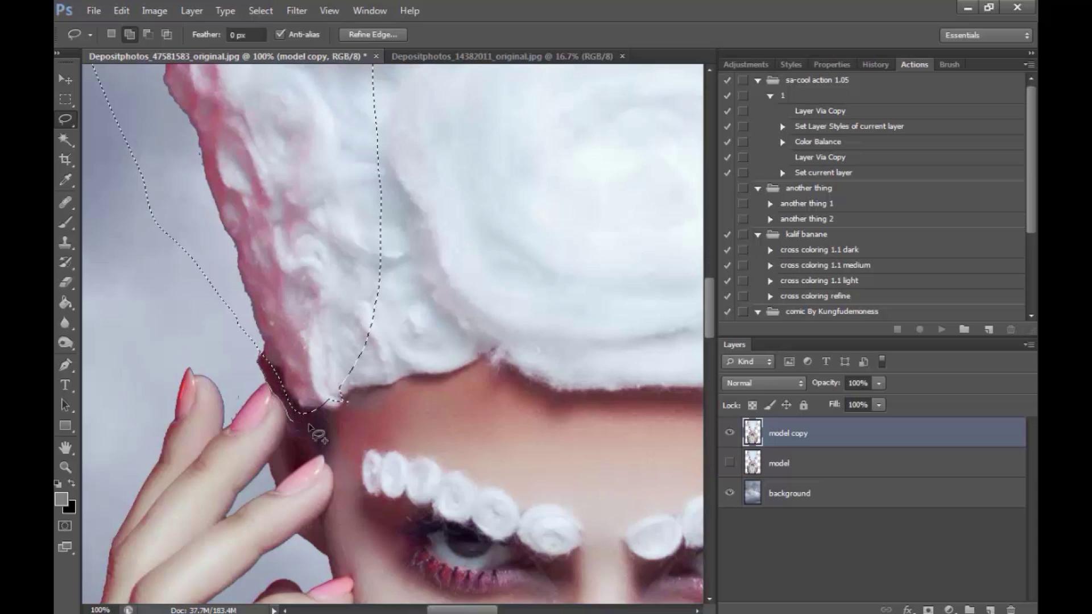
{"action": "left_click_drag", "start_coordinate": [393, 369], "coordinate": [391, 366]}
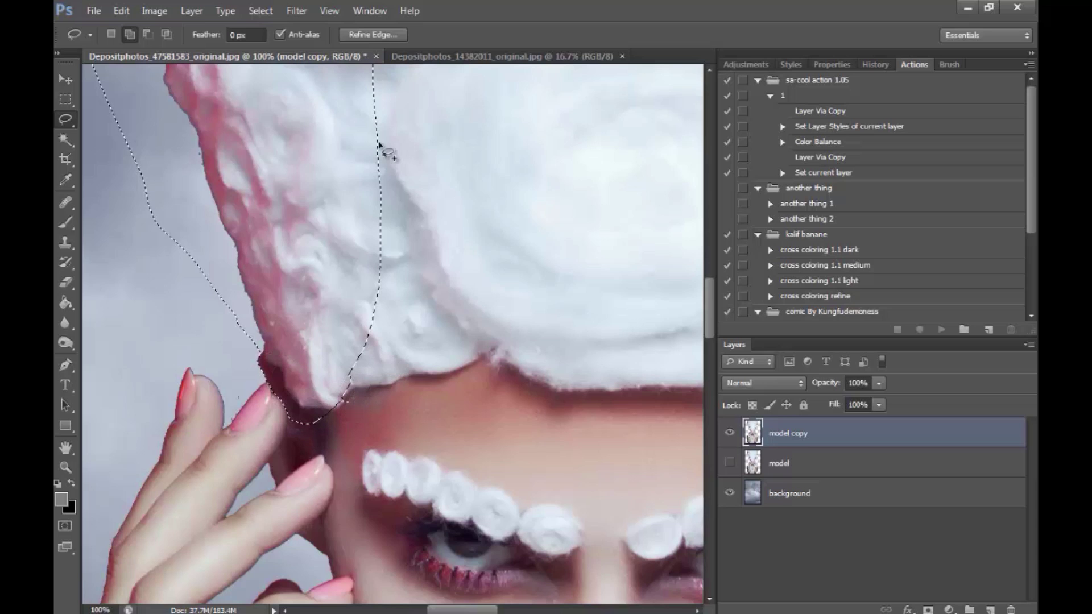
- Feather the hair edge selection by 5 pixels
{"action": "right_click", "coordinate": [325, 245]}
{"action": "left_click", "coordinate": [370, 288]}
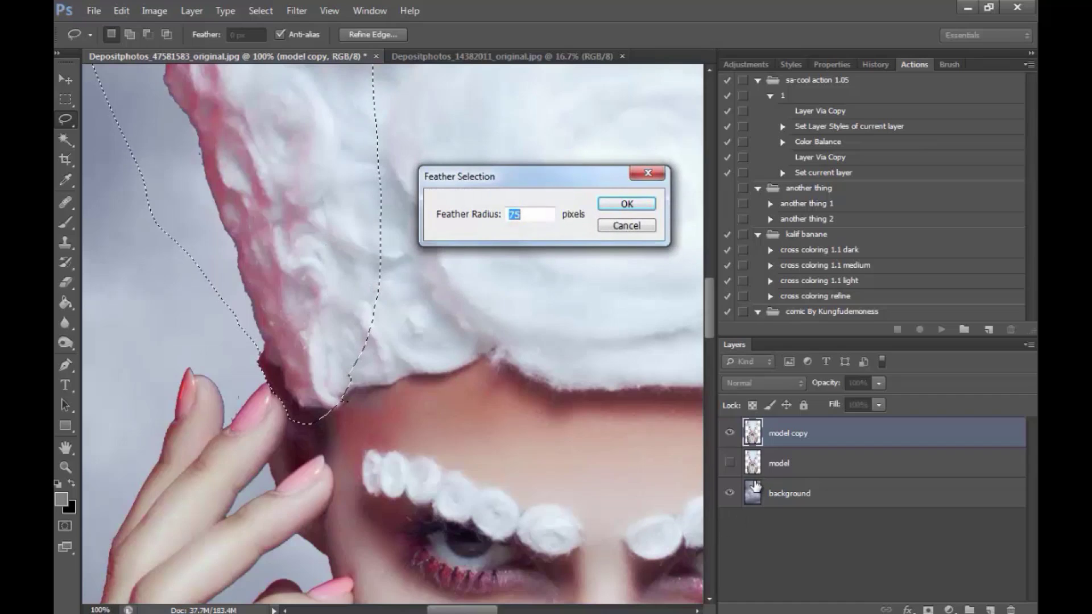
{"action": "type", "text": "5"}
{"action": "key", "text": "Return"}
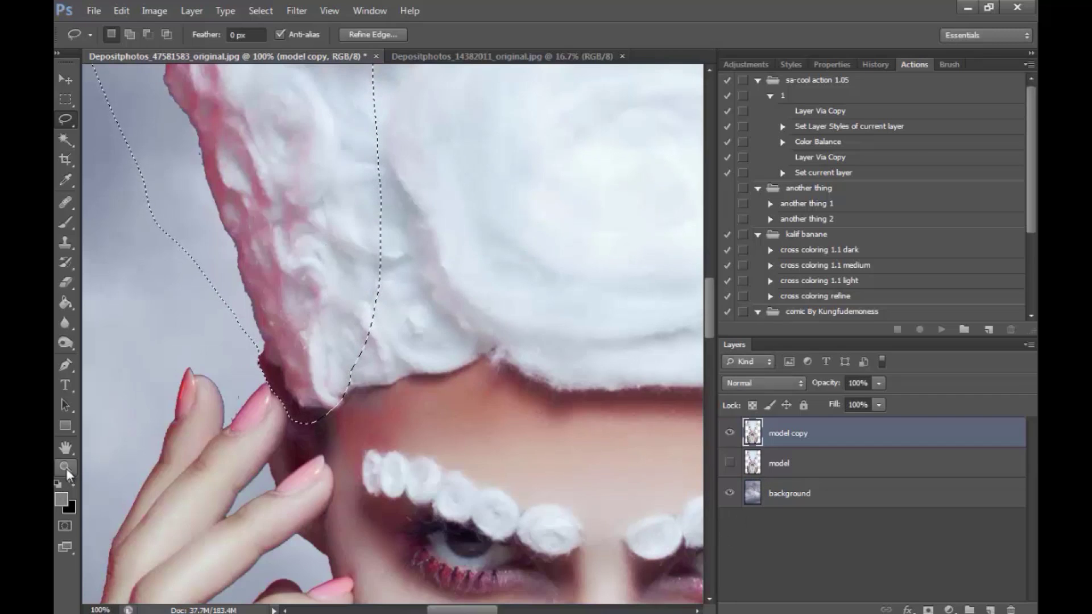
- Start a Hue/Saturation adjustment on the selected hair edge and set the Reds saturation to -100
{"action": "left_click", "coordinate": [66, 467]}
{"action": "left_click", "coordinate": [130, 35]}
{"action": "left_click", "coordinate": [363, 165]}
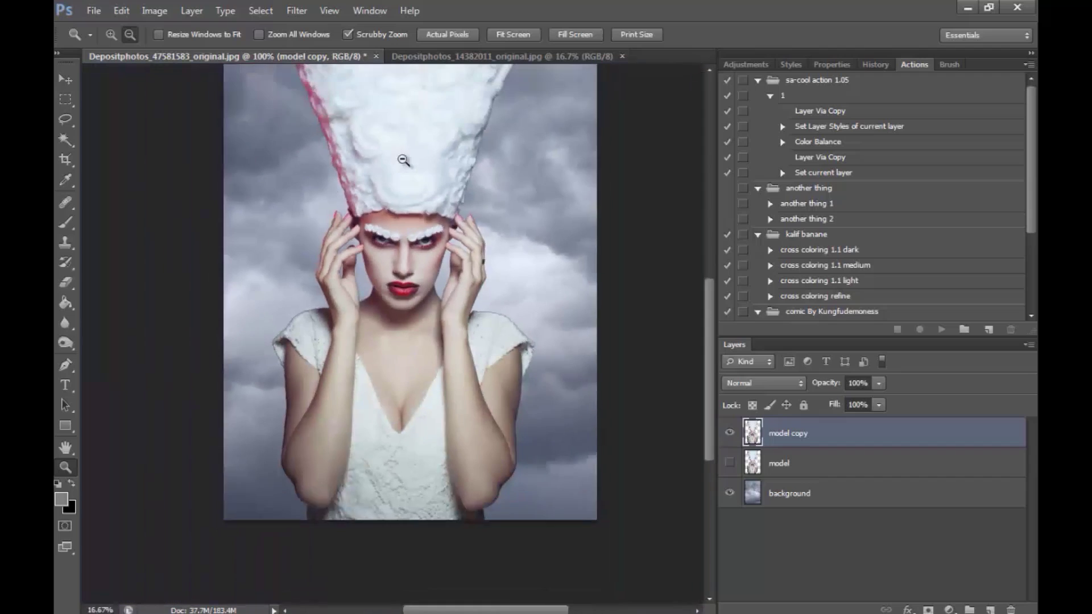
{"action": "left_click", "coordinate": [154, 11]}
{"action": "mouse_move", "coordinate": [170, 46]}
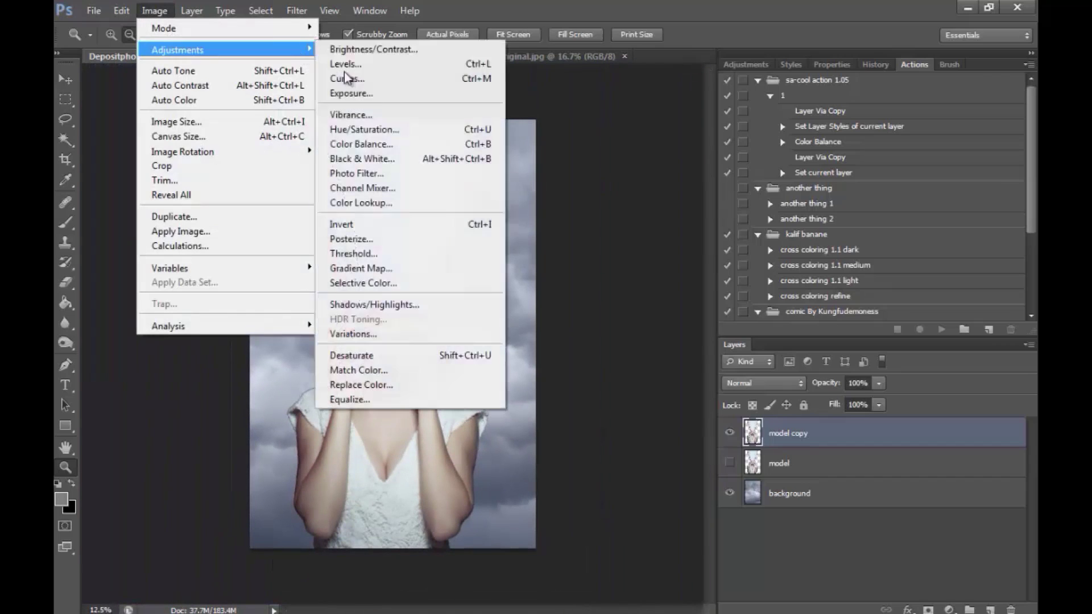
{"action": "left_click", "coordinate": [384, 129]}
{"action": "left_click", "coordinate": [729, 283]}
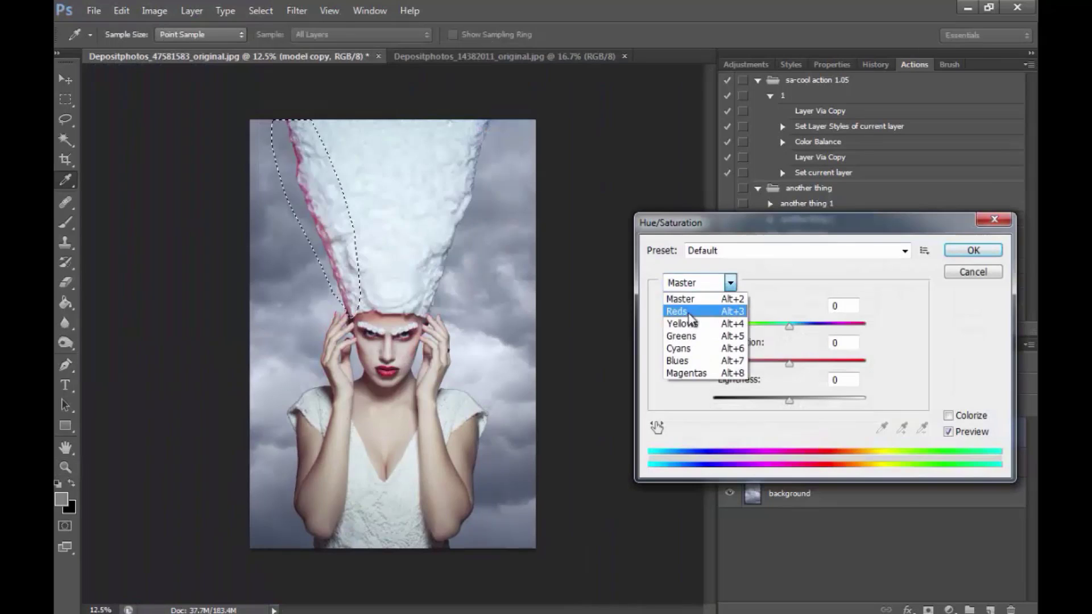
{"action": "left_click_drag", "start_coordinate": [790, 364], "coordinate": [620, 441]}
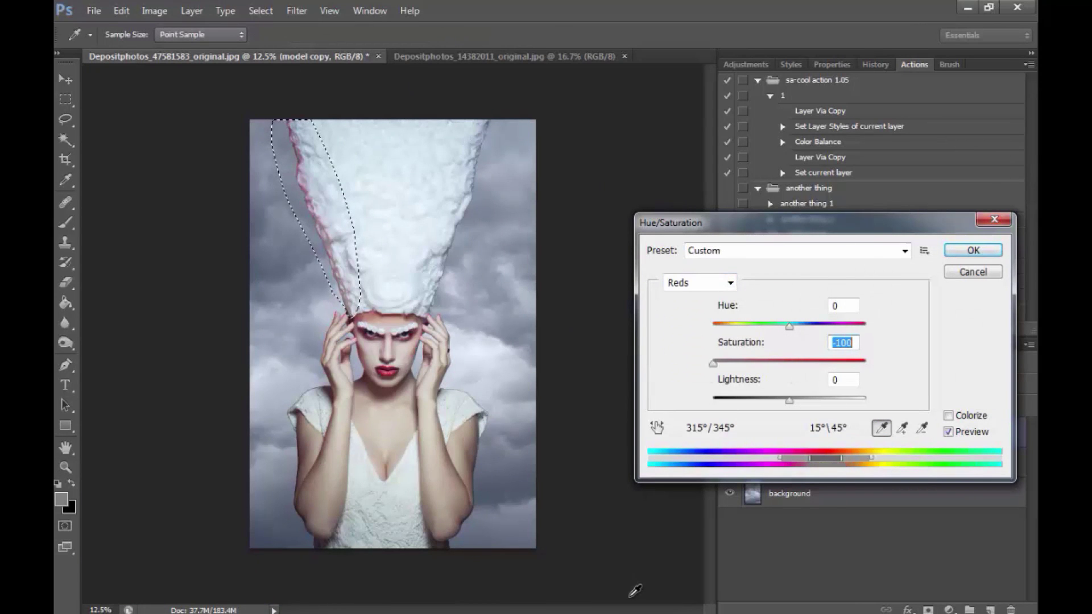
- Set the saturation of the Yellows, Greens and Blues to -100 in the Hue/Saturation adjustment
{"action": "left_click", "coordinate": [730, 283]}
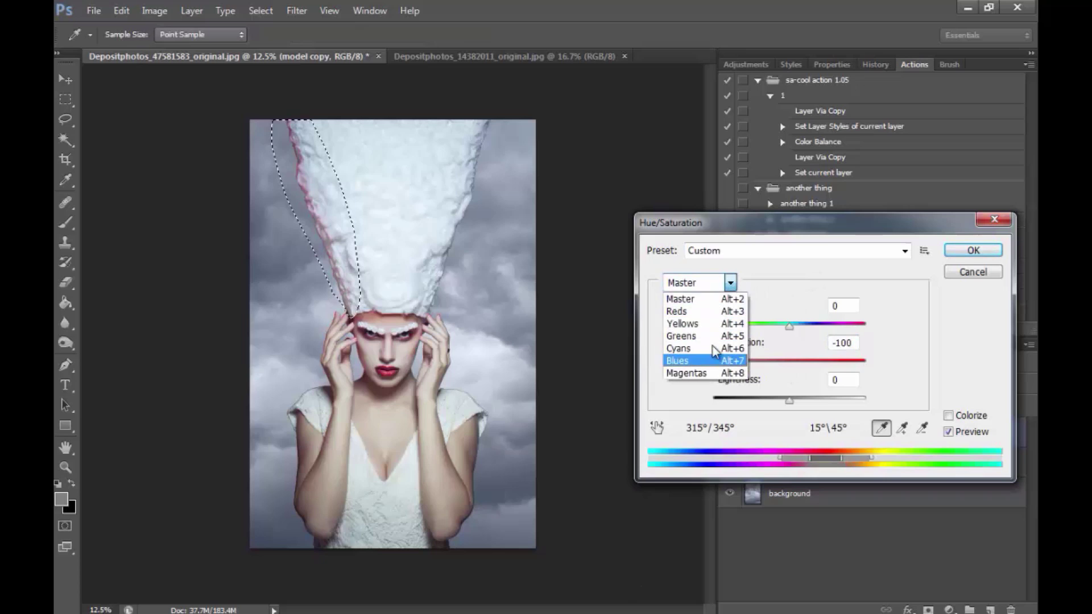
{"action": "left_click", "coordinate": [711, 309]}
{"action": "left_click_drag", "start_coordinate": [789, 364], "coordinate": [666, 372]}
{"action": "left_click", "coordinate": [730, 283]}
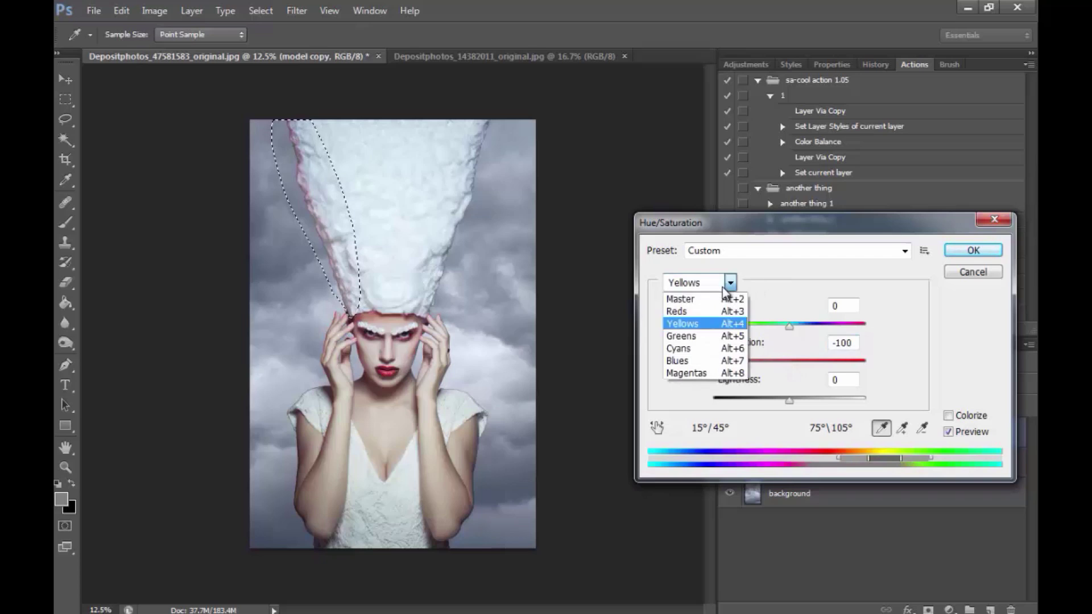
{"action": "left_click", "coordinate": [699, 337]}
{"action": "left_click_drag", "start_coordinate": [780, 368], "coordinate": [658, 374]}
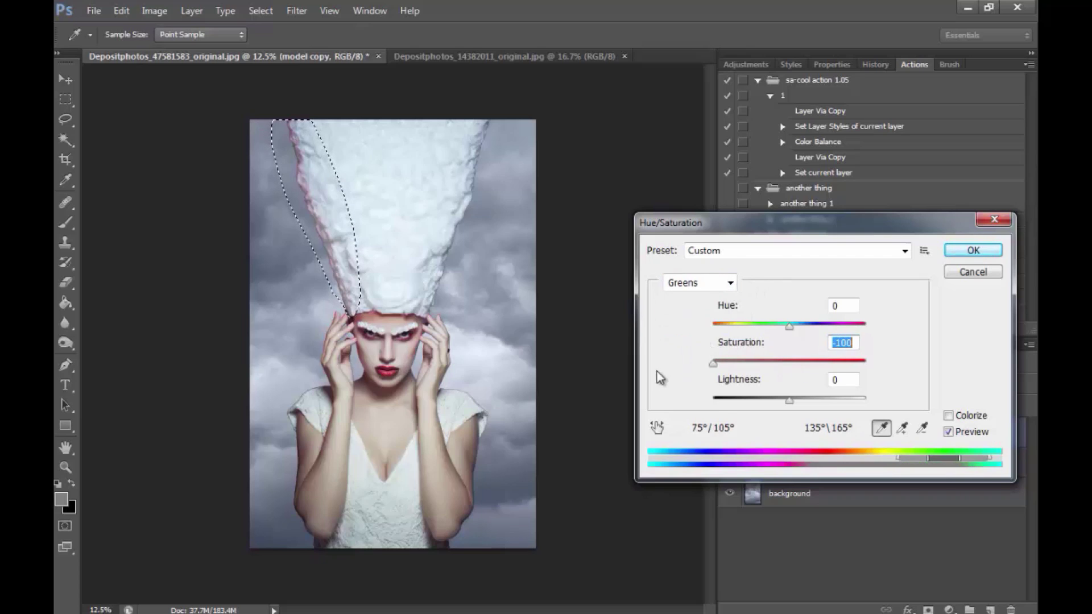
{"action": "left_click", "coordinate": [730, 282]}
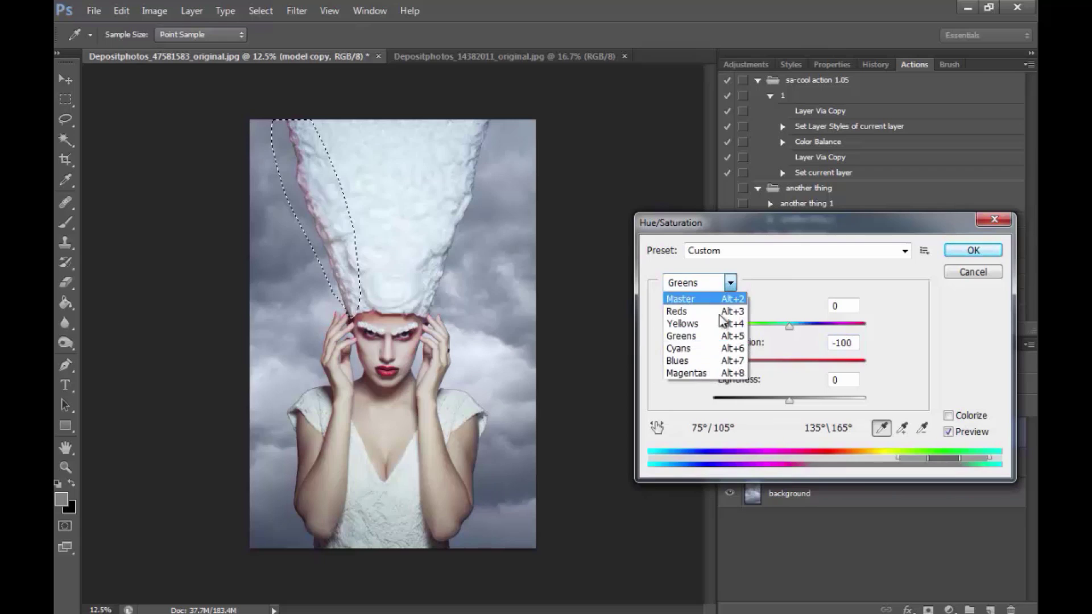
{"action": "left_click", "coordinate": [691, 361]}
{"action": "left_click_drag", "start_coordinate": [783, 366], "coordinate": [670, 373]}
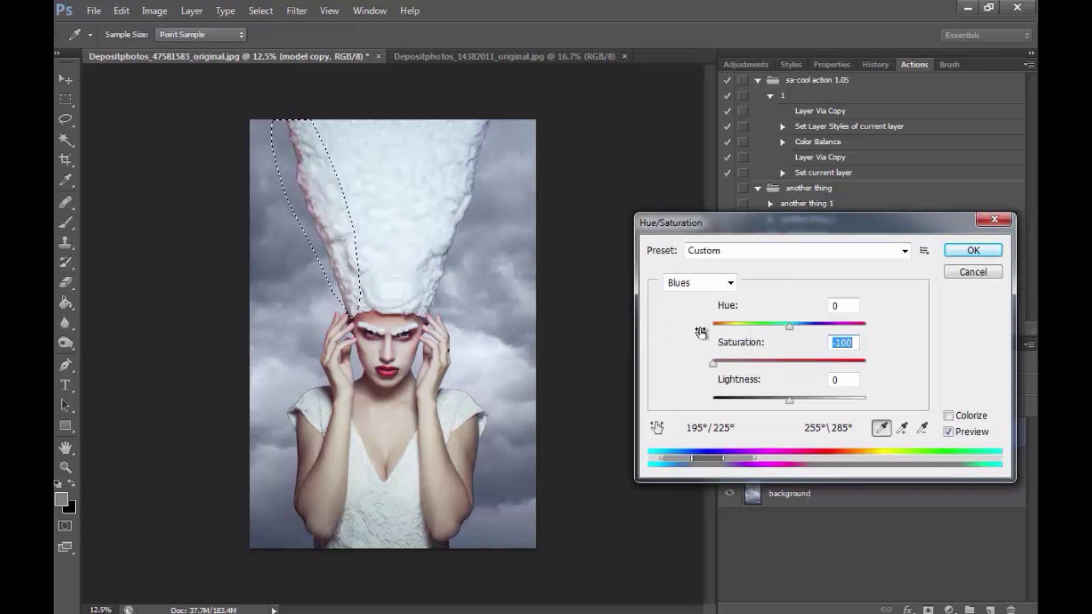
- Set the Master saturation to -13, apply the Hue/Saturation adjustment and clear the selection
{"action": "left_click", "coordinate": [732, 284]}
{"action": "left_click", "coordinate": [718, 293]}
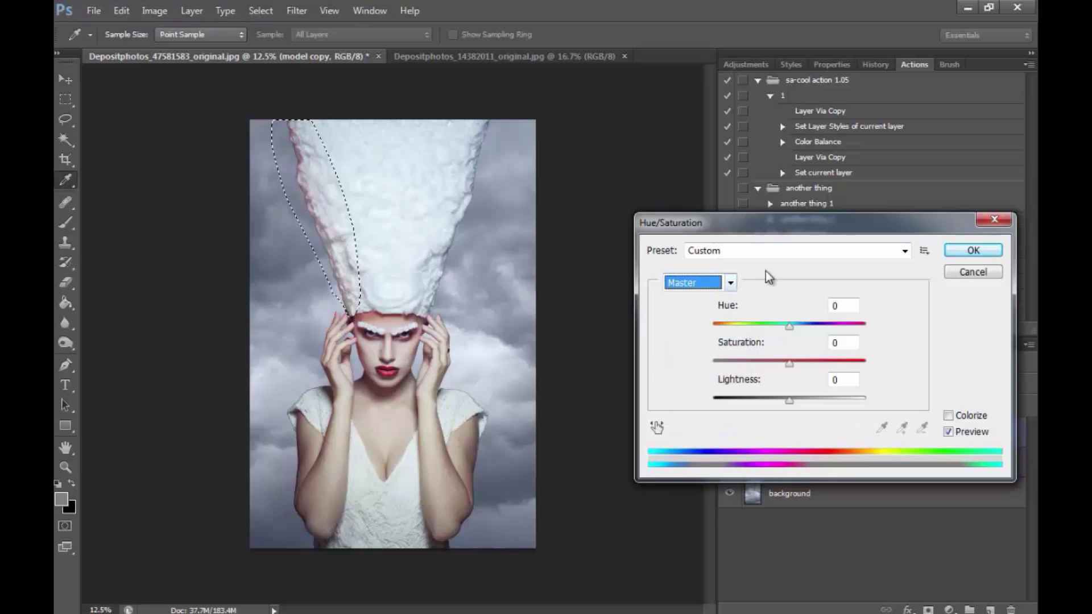
{"action": "left_click_drag", "start_coordinate": [790, 366], "coordinate": [767, 370]}
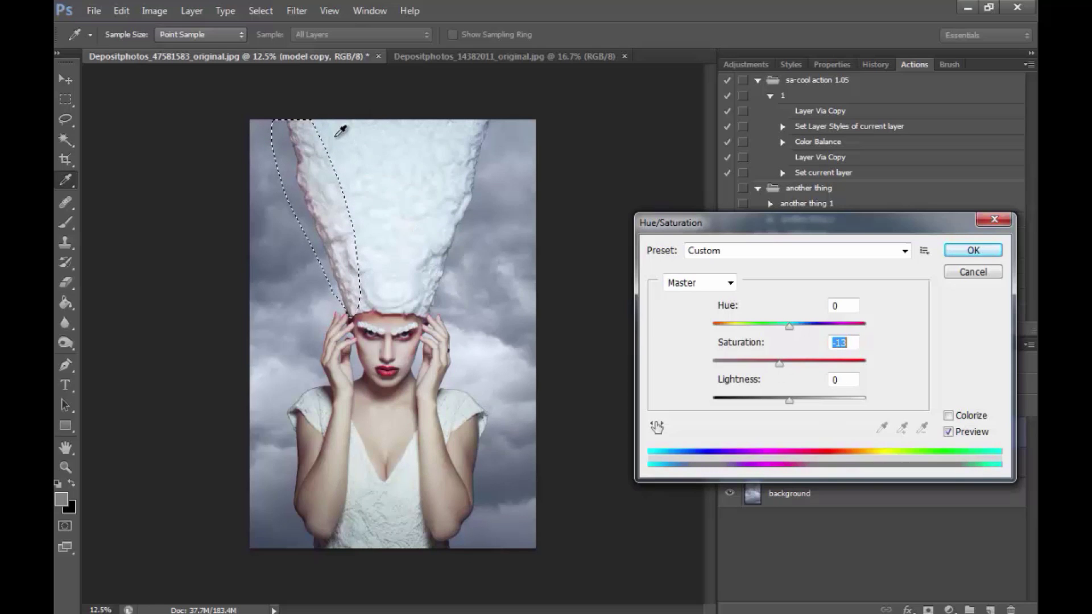
{"action": "left_click", "coordinate": [973, 250]}
{"action": "key", "text": "ctrl+d"}
- Lasso the upper part of the tall hair, tracing an irregular outline with a central peak as the new hair edge
{"action": "left_click", "coordinate": [65, 119]}
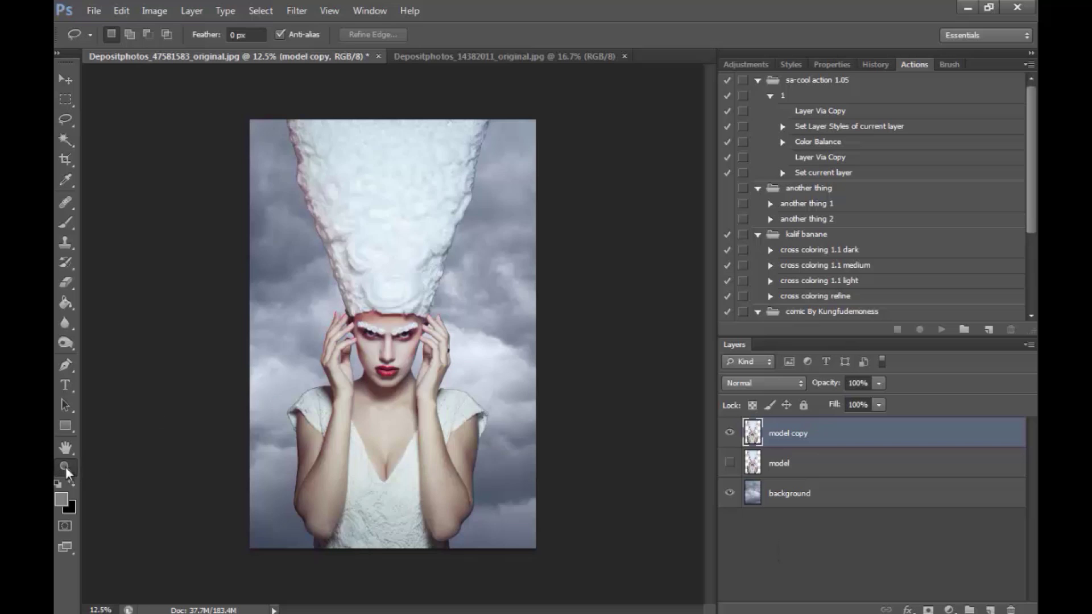
{"action": "key", "text": "z"}
{"action": "left_click", "coordinate": [448, 224]}
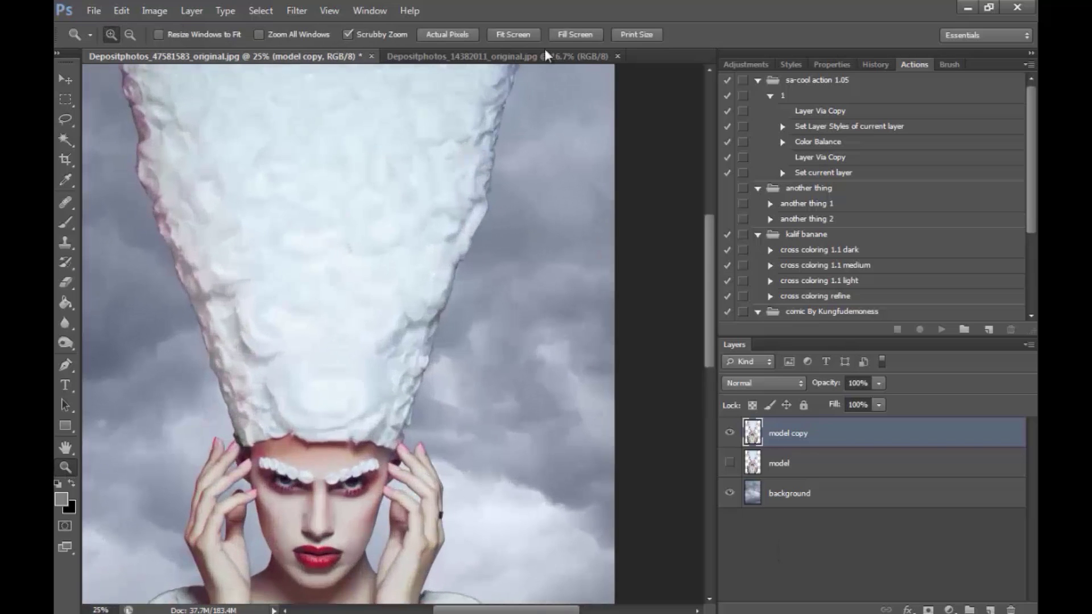
{"action": "left_click_drag", "start_coordinate": [708, 279], "coordinate": [708, 260]}
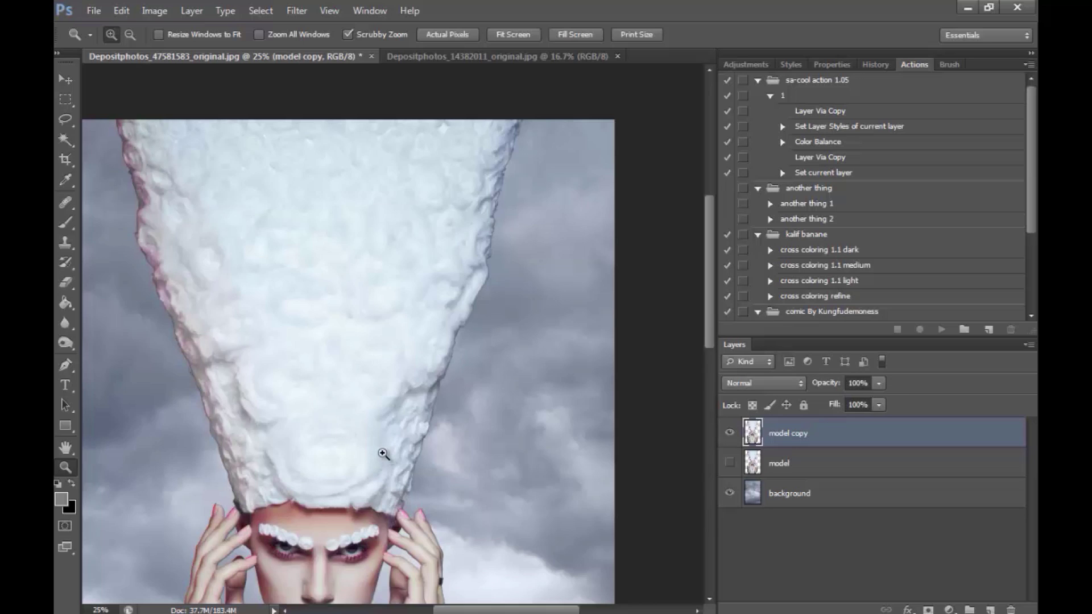
{"action": "left_click", "coordinate": [67, 120]}
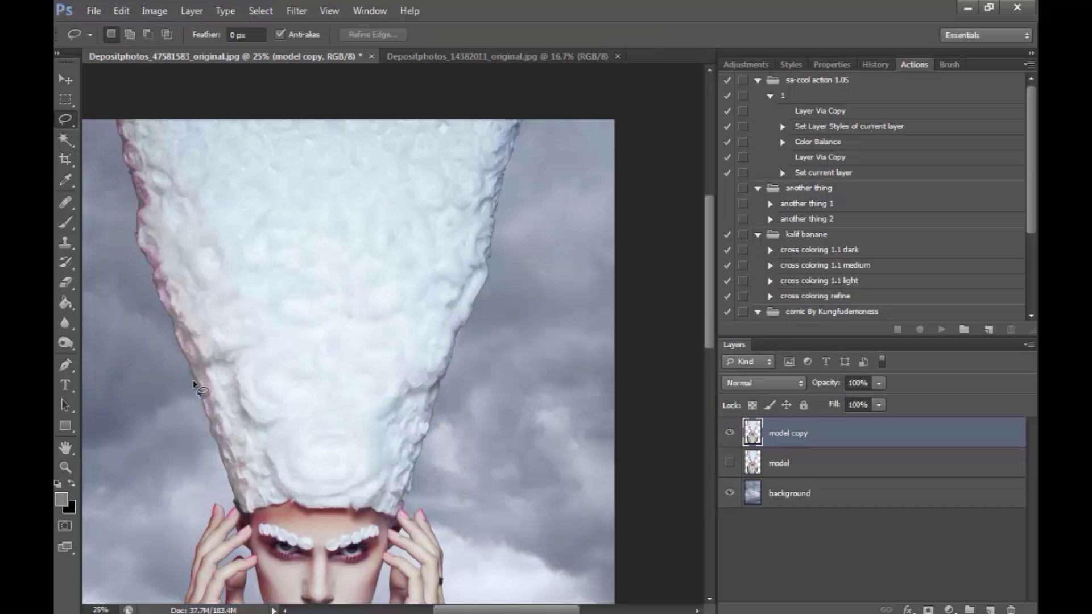
{"action": "mouse_move", "coordinate": [187, 380]}
{"action": "left_mouse_down"}
{"action": "mouse_move", "coordinate": [221, 332]}
{"action": "mouse_move", "coordinate": [254, 260]}
{"action": "left_mouse_up"}
{"action": "mouse_move", "coordinate": [307, 206]}
{"action": "left_mouse_down"}
{"action": "mouse_move", "coordinate": [406, 294]}
{"action": "mouse_move", "coordinate": [529, 370]}
{"action": "mouse_move", "coordinate": [512, 85]}
{"action": "mouse_move", "coordinate": [62, 114]}
{"action": "mouse_move", "coordinate": [177, 392]}
{"action": "left_mouse_up"}
- Erase the selected upper hair to leave a shorter, peaked shape, and clear the selection
{"action": "left_click", "coordinate": [65, 283]}
{"action": "left_click_drag", "start_coordinate": [103, 56], "coordinate": [387, 227]}
{"action": "key", "text": "l"}
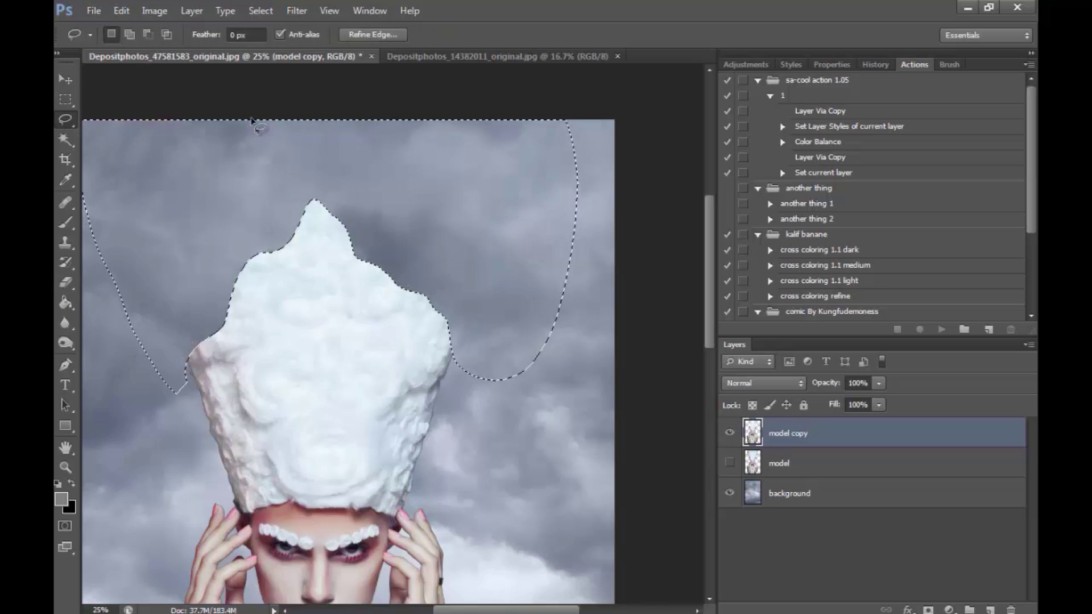
{"action": "key", "text": "ctrl+d"}
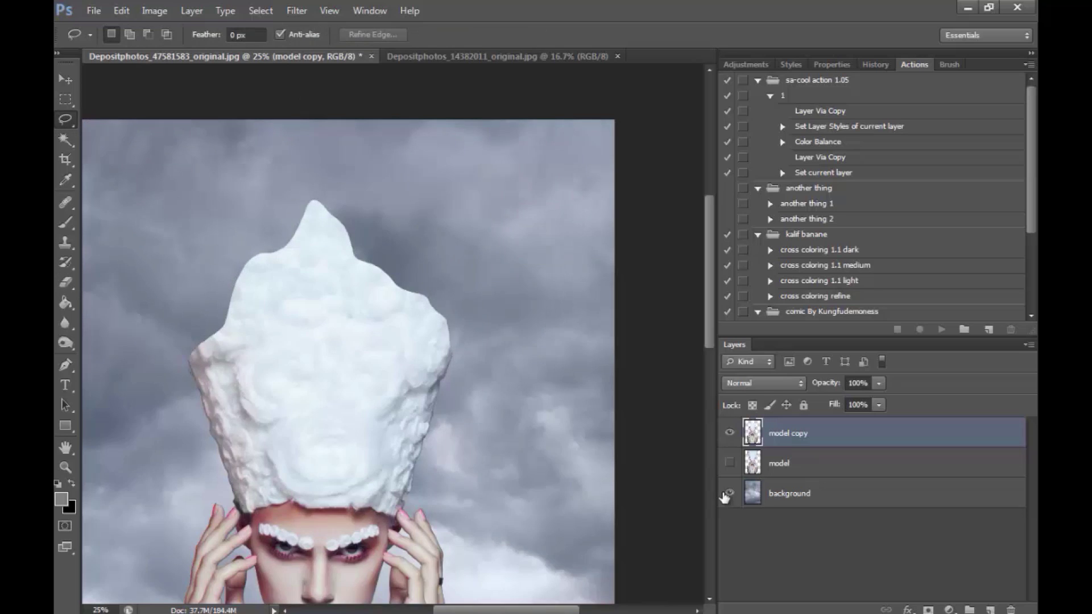
- Erase the dark fringe along the dress shoulder on the image's right side with a 7 px soft round Eraser at 0% hardness
{"action": "left_click", "coordinate": [65, 468]}
{"action": "left_click", "coordinate": [129, 34]}
{"action": "left_click", "coordinate": [379, 176]}
{"action": "left_click", "coordinate": [378, 177]}
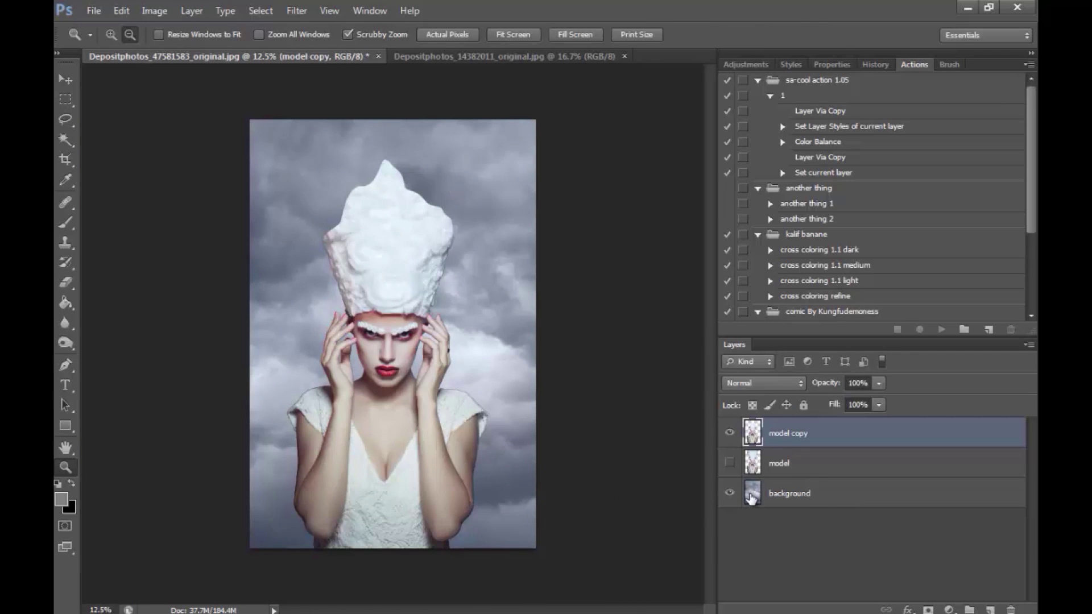
{"action": "left_click", "coordinate": [112, 35]}
{"action": "left_click", "coordinate": [487, 400]}
{"action": "mouse_move", "coordinate": [486, 398]}
{"action": "left_mouse_down"}
{"action": "mouse_move", "coordinate": [488, 438]}
{"action": "mouse_move", "coordinate": [507, 421]}
{"action": "left_mouse_up"}
{"action": "left_click", "coordinate": [385, 394]}
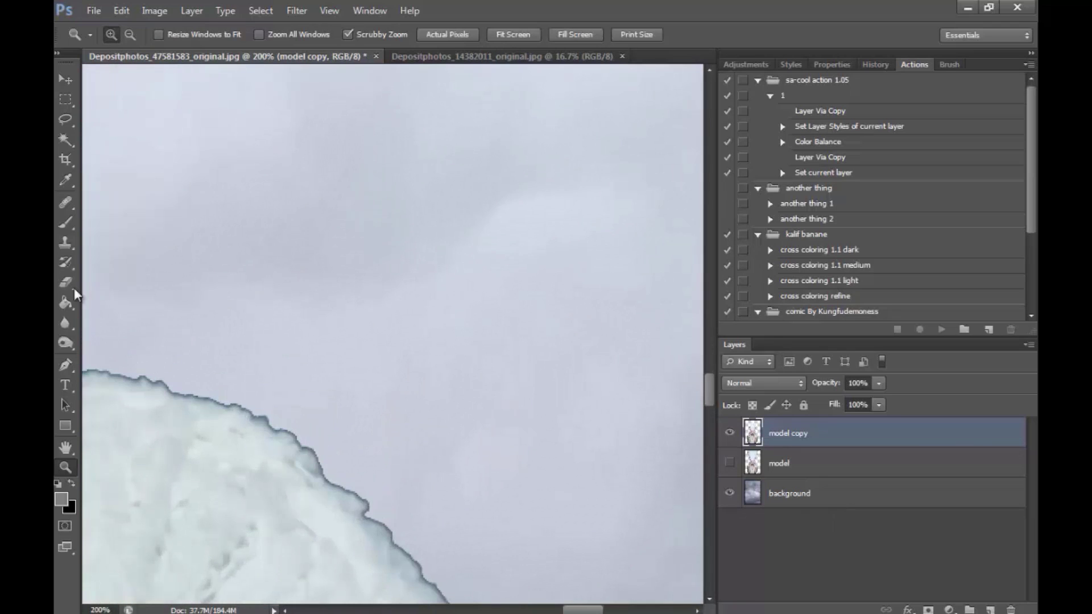
{"action": "left_click", "coordinate": [66, 283]}
{"action": "left_click", "coordinate": [129, 36]}
{"action": "left_click", "coordinate": [89, 153]}
{"action": "left_click", "coordinate": [83, 80]}
{"action": "left_click_drag", "start_coordinate": [705, 384], "coordinate": [705, 402]}
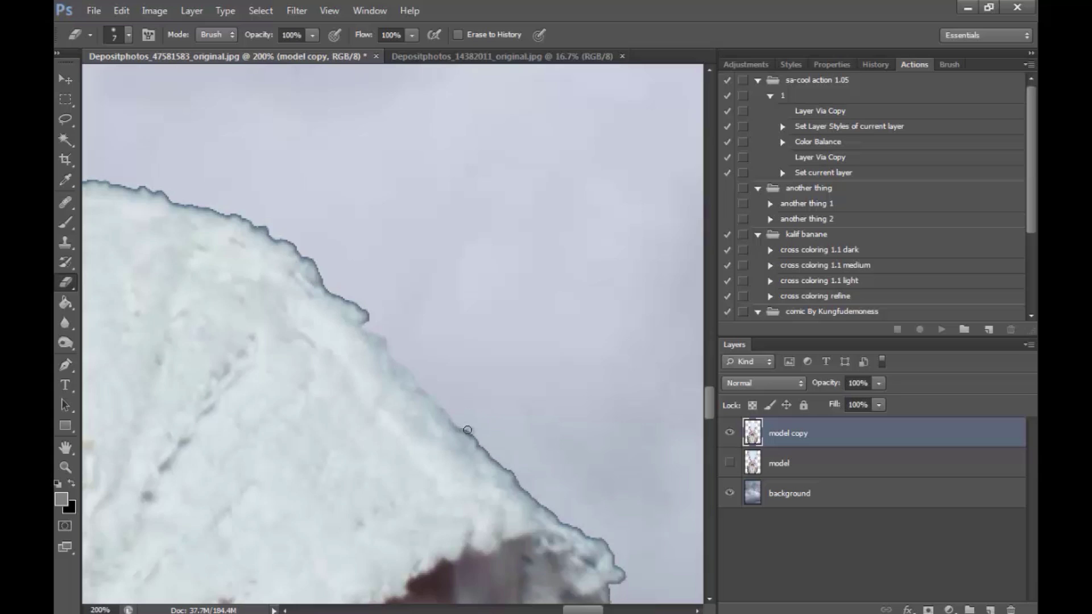
{"action": "left_click_drag", "start_coordinate": [461, 423], "coordinate": [544, 501]}
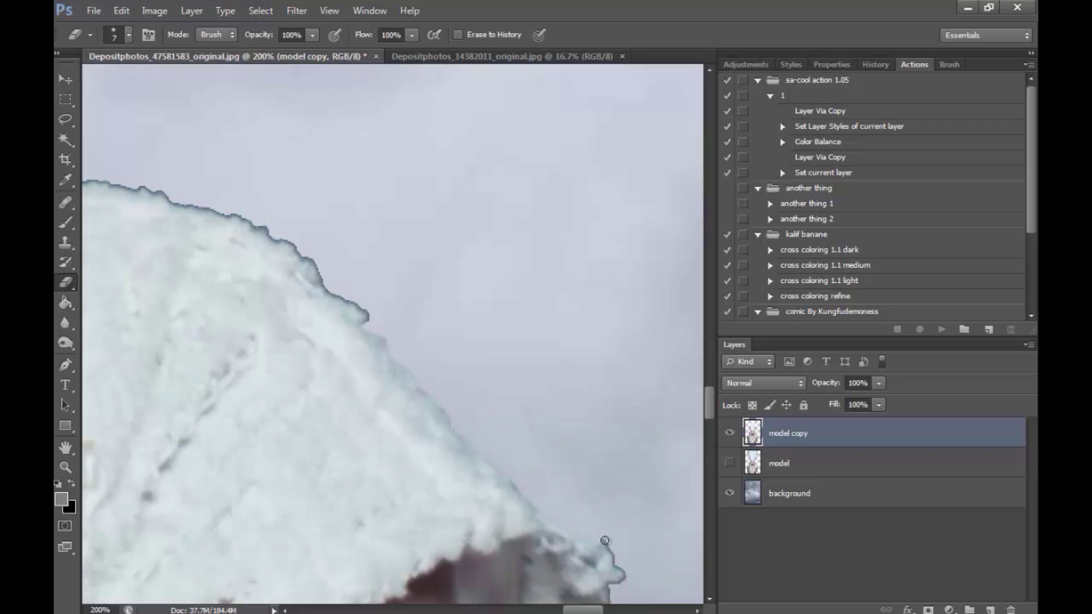
- Erase the dark fringe along the ragged outer edge of the same sleeve with the 7 px soft Eraser
{"action": "right_click", "coordinate": [72, 275]}
{"action": "left_click", "coordinate": [128, 284]}
{"action": "left_click", "coordinate": [129, 39]}
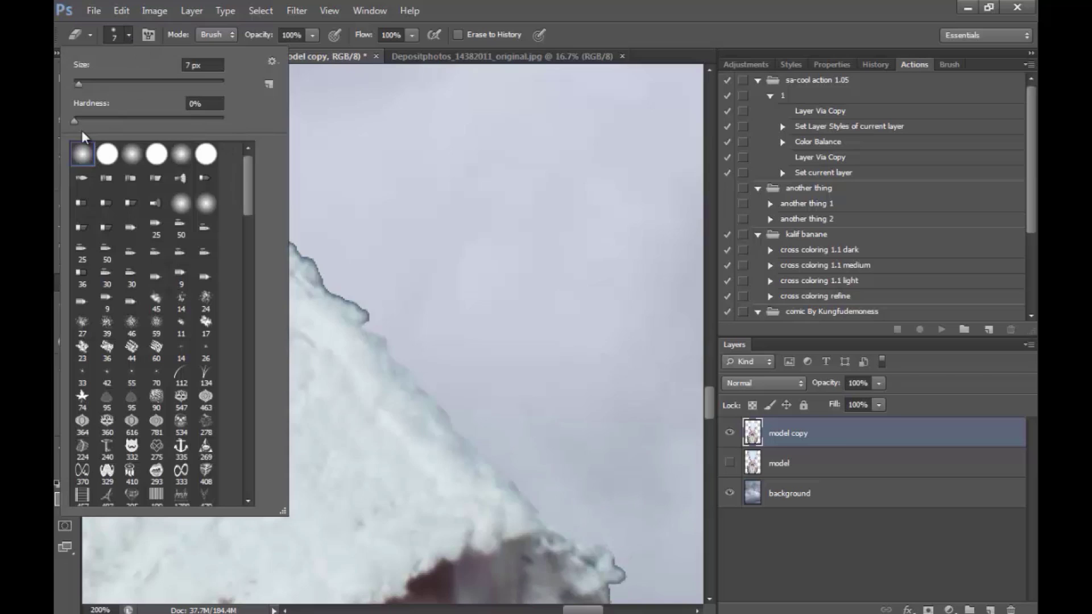
{"action": "left_click_drag", "start_coordinate": [708, 397], "coordinate": [710, 407]}
{"action": "mouse_move", "coordinate": [607, 200]}
{"action": "left_mouse_down"}
{"action": "mouse_move", "coordinate": [606, 233]}
{"action": "mouse_move", "coordinate": [461, 555]}
{"action": "mouse_move", "coordinate": [473, 559]}
{"action": "left_mouse_up"}
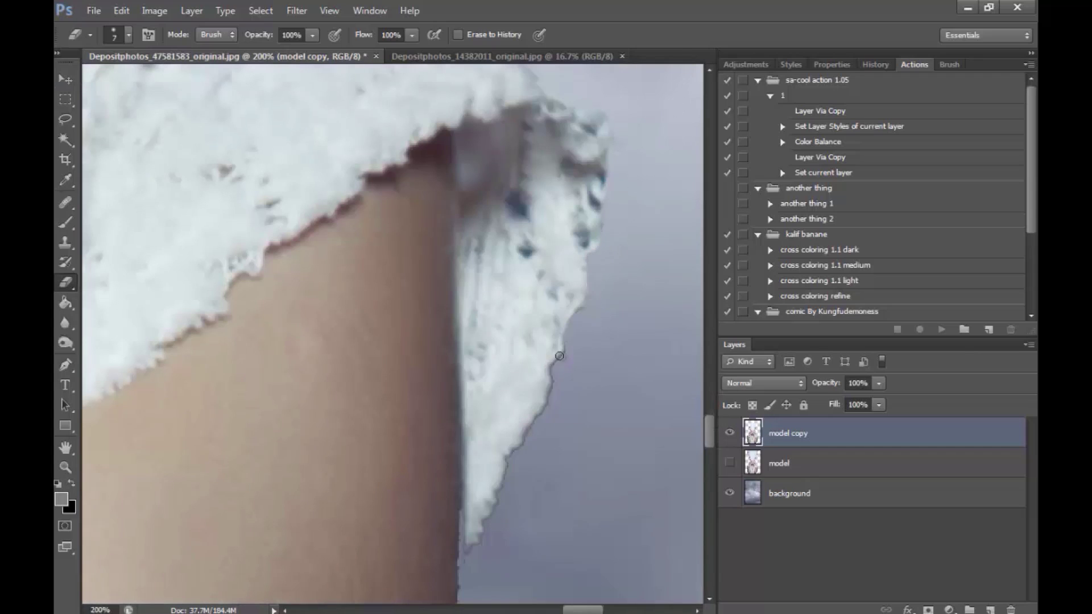
- Clean the outer edge of the arm below that sleeve with a 5 px Eraser
{"action": "scroll", "coordinate": [701, 494], "scroll_direction": "down", "scroll_amount": 5}
{"action": "left_click_drag", "start_coordinate": [187, 381], "coordinate": [380, 122]}
{"action": "scroll", "coordinate": [705, 490], "scroll_direction": "up", "scroll_amount": 5}
{"action": "left_click_drag", "start_coordinate": [417, 335], "coordinate": [387, 452]}
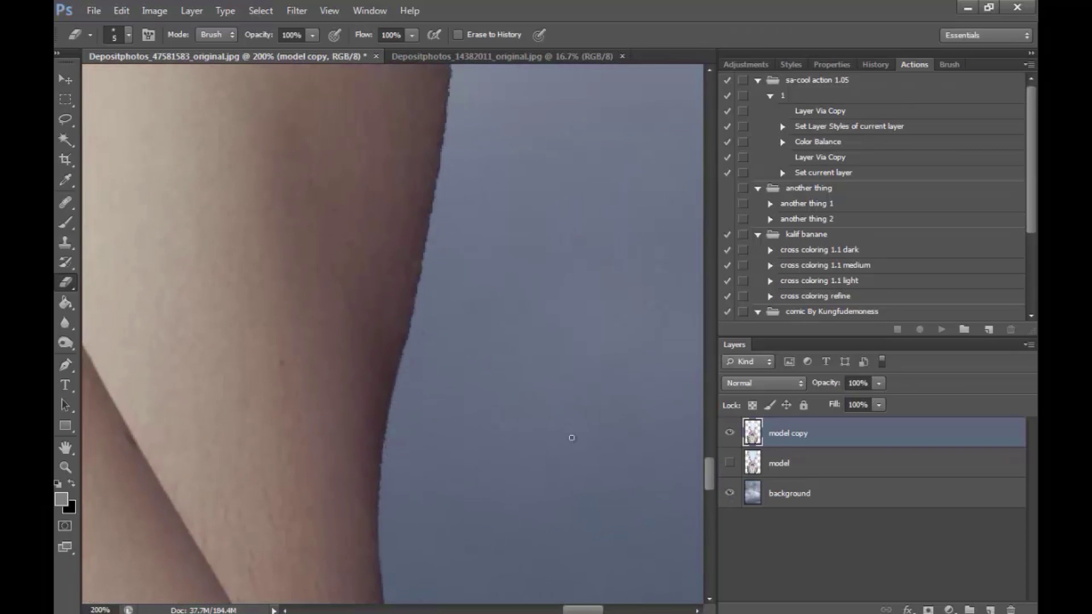
- Erase the dark fringe around the elbow on the image's left side with the 5 px Eraser
{"action": "left_click_drag", "start_coordinate": [709, 473], "coordinate": [708, 533]}
{"action": "left_click_drag", "start_coordinate": [583, 610], "coordinate": [555, 610]}
{"action": "left_click_drag", "start_coordinate": [709, 534], "coordinate": [709, 550]}
{"action": "left_click_drag", "start_coordinate": [555, 610], "coordinate": [399, 610]}
{"action": "left_click_drag", "start_coordinate": [440, 312], "coordinate": [433, 471]}
{"action": "scroll", "coordinate": [223, 243], "scroll_direction": "up", "scroll_amount": 5}
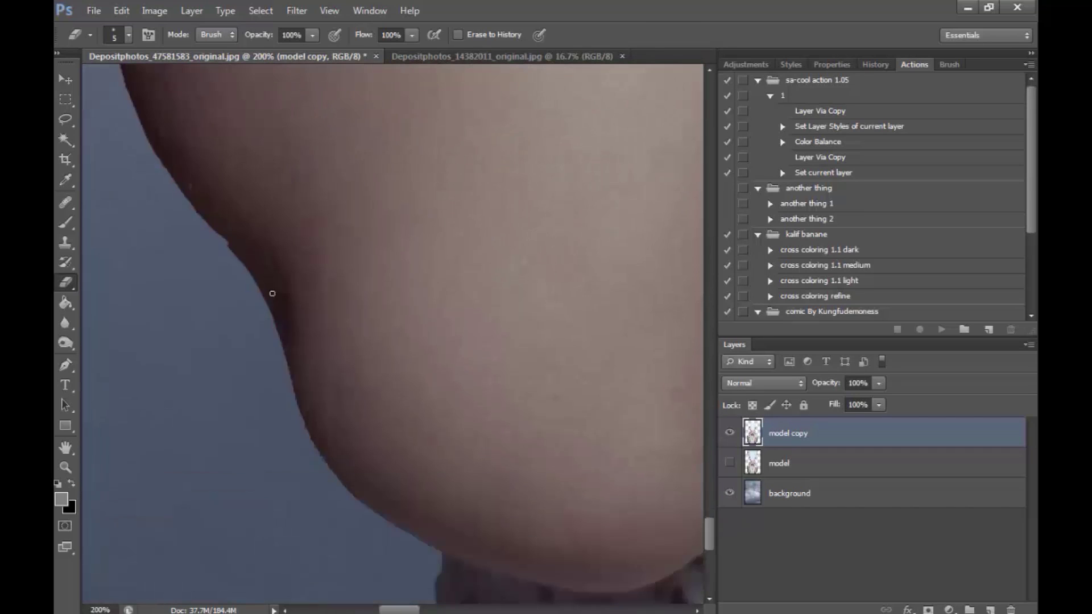
{"action": "left_click_drag", "start_coordinate": [289, 382], "coordinate": [352, 495]}
- Clean the outer edge of the arm above that elbow up to the sleeve with the 5 px Eraser
{"action": "left_click_drag", "start_coordinate": [710, 530], "coordinate": [711, 506]}
{"action": "left_click_drag", "start_coordinate": [130, 188], "coordinate": [121, 335]}
{"action": "left_click_drag", "start_coordinate": [711, 506], "coordinate": [716, 475]}
{"action": "left_click_drag", "start_coordinate": [170, 313], "coordinate": [156, 495]}
{"action": "left_click_drag", "start_coordinate": [711, 476], "coordinate": [711, 451]}
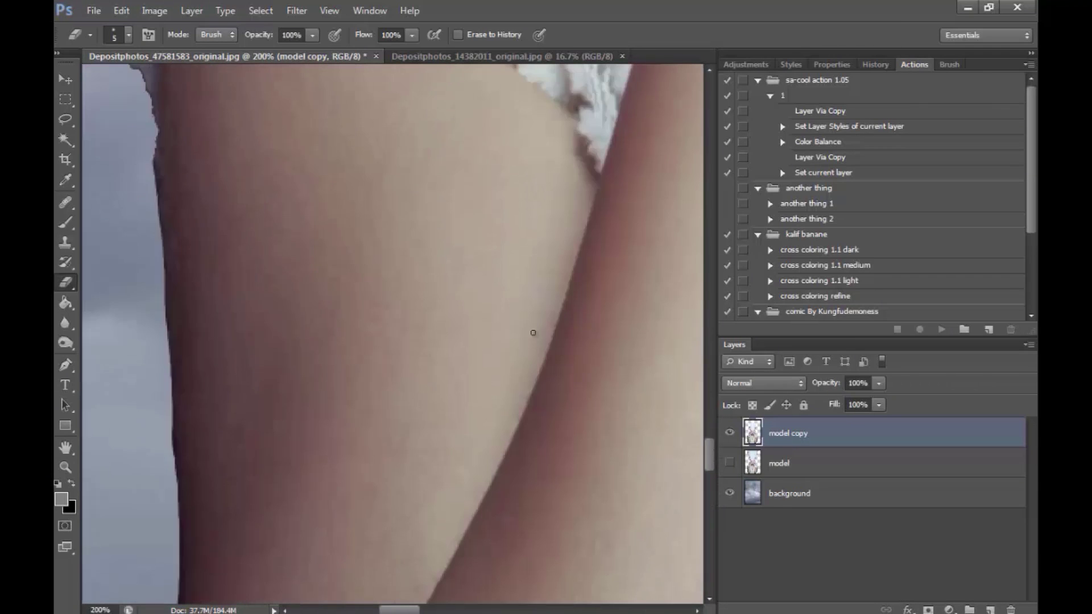
{"action": "left_click_drag", "start_coordinate": [166, 138], "coordinate": [171, 473]}
{"action": "mouse_move", "coordinate": [164, 317]}
{"action": "left_mouse_down"}
{"action": "mouse_move", "coordinate": [174, 455]}
{"action": "mouse_move", "coordinate": [157, 194]}
{"action": "left_mouse_up"}
- Erase the dark fringe along the ragged outer edge of the dress sleeve on the image's left side
{"action": "left_click_drag", "start_coordinate": [711, 447], "coordinate": [711, 431]}
{"action": "left_click_drag", "start_coordinate": [134, 312], "coordinate": [158, 406]}
{"action": "left_click_drag", "start_coordinate": [399, 610], "coordinate": [385, 610]}
{"action": "mouse_move", "coordinate": [269, 149]}
{"action": "left_mouse_down"}
{"action": "mouse_move", "coordinate": [322, 280]}
{"action": "mouse_move", "coordinate": [358, 330]}
{"action": "left_mouse_up"}
{"action": "left_click_drag", "start_coordinate": [709, 447], "coordinate": [709, 424]}
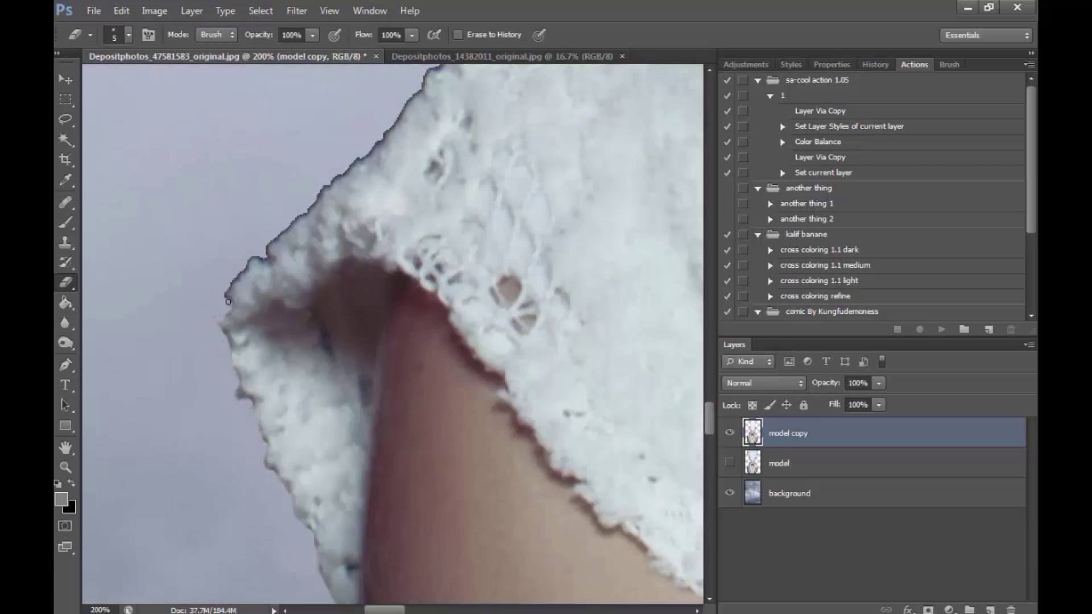
{"action": "left_click_drag", "start_coordinate": [229, 288], "coordinate": [313, 209]}
- Erase the dark fringe along the top of the dress shoulder on the image's left side
{"action": "left_click_drag", "start_coordinate": [709, 421], "coordinate": [710, 397]}
{"action": "mouse_move", "coordinate": [555, 252]}
{"action": "left_mouse_down"}
{"action": "mouse_move", "coordinate": [439, 354]}
{"action": "mouse_move", "coordinate": [311, 500]}
{"action": "mouse_move", "coordinate": [640, 222]}
{"action": "mouse_move", "coordinate": [564, 249]}
{"action": "left_mouse_up"}
{"action": "left_click_drag", "start_coordinate": [384, 610], "coordinate": [413, 609]}
{"action": "left_click_drag", "start_coordinate": [710, 398], "coordinate": [709, 389]}
{"action": "mouse_move", "coordinate": [226, 375]}
{"action": "left_mouse_down"}
{"action": "mouse_move", "coordinate": [363, 344]}
{"action": "mouse_move", "coordinate": [497, 339]}
{"action": "left_mouse_up"}
{"action": "left_click_drag", "start_coordinate": [711, 381], "coordinate": [711, 368]}
- Clean the outer edge of the raised forearm and wrist on the image's left side with the 5 px Eraser
{"action": "left_click_drag", "start_coordinate": [393, 245], "coordinate": [415, 241]}
{"action": "left_click_drag", "start_coordinate": [452, 377], "coordinate": [504, 509]}
{"action": "scroll", "coordinate": [523, 459], "scroll_direction": "up", "scroll_amount": 3}
{"action": "mouse_move", "coordinate": [387, 239]}
{"action": "left_mouse_down"}
{"action": "mouse_move", "coordinate": [349, 349]}
{"action": "mouse_move", "coordinate": [378, 480]}
{"action": "mouse_move", "coordinate": [412, 543]}
{"action": "left_mouse_up"}
{"action": "scroll", "coordinate": [420, 323], "scroll_direction": "down", "scroll_amount": 3}
{"action": "left_click_drag", "start_coordinate": [427, 342], "coordinate": [423, 325]}
- Erase the fringe along the hand and around the fingertips on the image's left side
{"action": "left_click_drag", "start_coordinate": [711, 372], "coordinate": [710, 337]}
{"action": "mouse_move", "coordinate": [434, 309]}
{"action": "left_mouse_down"}
{"action": "mouse_move", "coordinate": [402, 386]}
{"action": "mouse_move", "coordinate": [384, 550]}
{"action": "left_mouse_up"}
{"action": "left_click_drag", "start_coordinate": [709, 342], "coordinate": [709, 325]}
{"action": "mouse_move", "coordinate": [563, 207]}
{"action": "left_mouse_down"}
{"action": "mouse_move", "coordinate": [464, 407]}
{"action": "mouse_move", "coordinate": [427, 539]}
{"action": "left_mouse_up"}
{"action": "scroll", "coordinate": [427, 539], "scroll_direction": "right", "scroll_amount": 4}
{"action": "scroll", "coordinate": [407, 294], "scroll_direction": "up", "scroll_amount": 2}
{"action": "left_click_drag", "start_coordinate": [407, 286], "coordinate": [354, 359]}
{"action": "left_click_drag", "start_coordinate": [280, 257], "coordinate": [336, 361]}
{"action": "left_click_drag", "start_coordinate": [270, 256], "coordinate": [235, 341]}
- Erase the fringe along the lower outer edge of the hair on the image's left side with the 5 px Eraser
{"action": "scroll", "coordinate": [234, 341], "scroll_direction": "up", "scroll_amount": 5}
{"action": "mouse_move", "coordinate": [285, 127]}
{"action": "left_mouse_down"}
{"action": "mouse_move", "coordinate": [296, 216]}
{"action": "mouse_move", "coordinate": [375, 407]}
{"action": "left_mouse_up"}
{"action": "left_click_drag", "start_coordinate": [355, 330], "coordinate": [407, 526]}
{"action": "left_click_drag", "start_coordinate": [709, 302], "coordinate": [709, 319]}
{"action": "left_click_drag", "start_coordinate": [405, 336], "coordinate": [417, 398]}
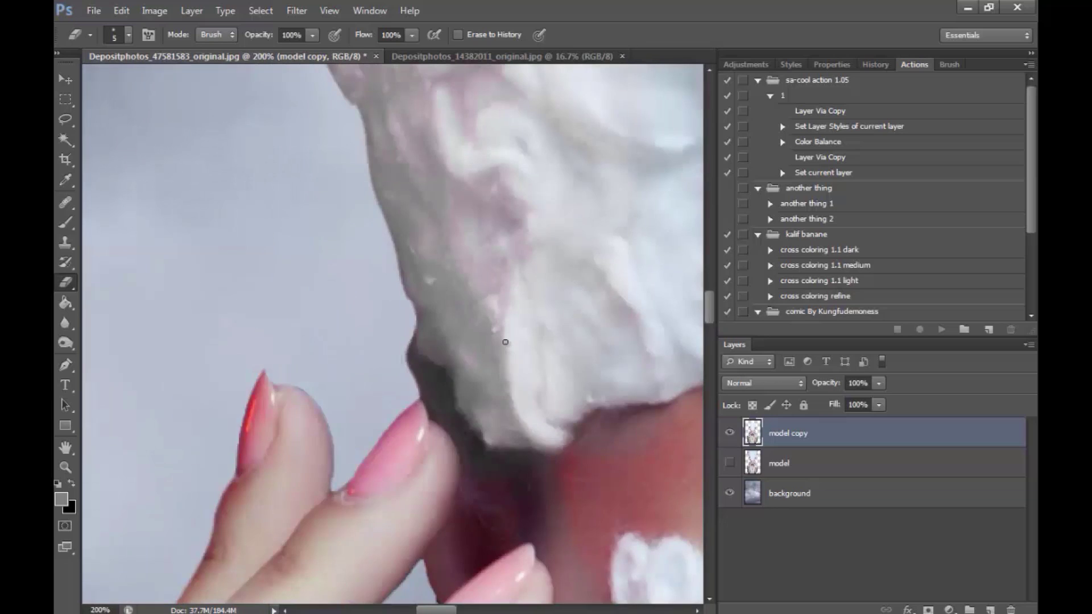
{"action": "left_click_drag", "start_coordinate": [709, 309], "coordinate": [709, 269]}
{"action": "left_click_drag", "start_coordinate": [218, 286], "coordinate": [285, 478]}
- Enlarge the Eraser to 8 px and clean the rough upper edge of the hair on the image's left side
{"action": "left_click_drag", "start_coordinate": [436, 610], "coordinate": [428, 610]}
{"action": "left_click_drag", "start_coordinate": [708, 276], "coordinate": [707, 260]}
{"action": "key", "text": "bracketright"}
{"action": "key", "text": "bracketright"}
{"action": "key", "text": "bracketright"}
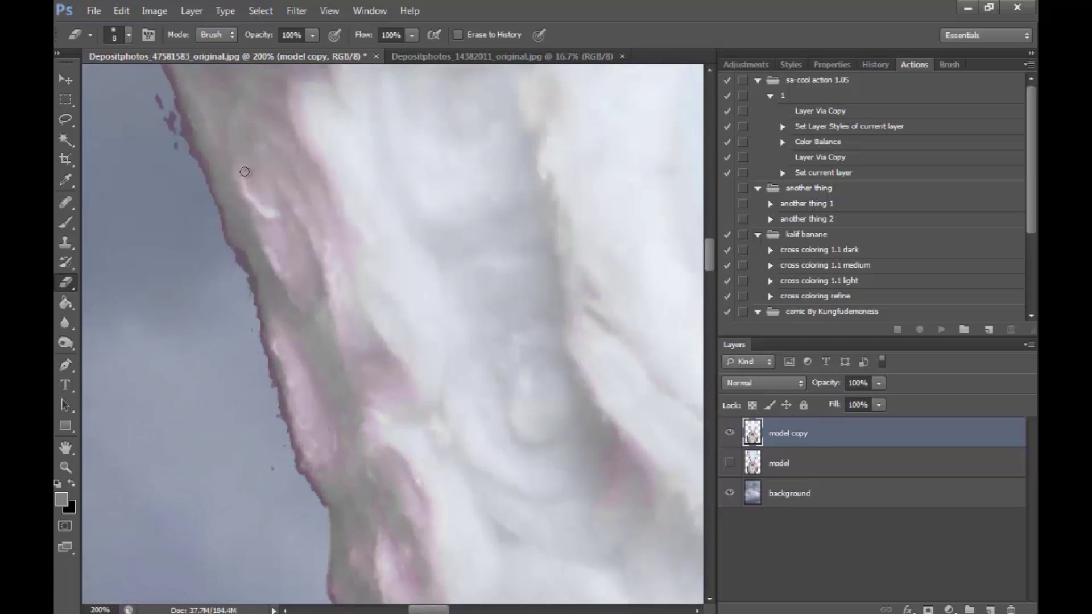
{"action": "mouse_move", "coordinate": [226, 223]}
{"action": "left_mouse_down"}
{"action": "mouse_move", "coordinate": [305, 478]}
{"action": "mouse_move", "coordinate": [324, 505]}
{"action": "left_mouse_up"}
{"action": "left_click_drag", "start_coordinate": [709, 255], "coordinate": [709, 237]}
{"action": "left_click_drag", "start_coordinate": [153, 275], "coordinate": [250, 529]}
- Erase the fringe down the outer edge of the hair on the image's right side with the 8 px Eraser
{"action": "left_click_drag", "start_coordinate": [436, 610], "coordinate": [558, 610]}
{"action": "left_click_drag", "start_coordinate": [530, 212], "coordinate": [433, 489]}
{"action": "left_click_drag", "start_coordinate": [478, 366], "coordinate": [466, 422]}
{"action": "left_click_drag", "start_coordinate": [708, 253], "coordinate": [707, 268]}
{"action": "left_click_drag", "start_coordinate": [428, 264], "coordinate": [350, 589]}
{"action": "scroll", "coordinate": [696, 293], "scroll_direction": "down", "scroll_amount": 5}
{"action": "left_click_drag", "start_coordinate": [709, 274], "coordinate": [709, 284]}
{"action": "mouse_move", "coordinate": [345, 91]}
{"action": "left_mouse_down"}
{"action": "mouse_move", "coordinate": [335, 156]}
{"action": "mouse_move", "coordinate": [215, 515]}
{"action": "left_mouse_up"}
{"action": "left_click_drag", "start_coordinate": [707, 288], "coordinate": [708, 305]}
{"action": "scroll", "coordinate": [693, 318], "scroll_direction": "down", "scroll_amount": 2}
{"action": "mouse_move", "coordinate": [207, 222]}
{"action": "left_mouse_down"}
{"action": "mouse_move", "coordinate": [196, 327]}
{"action": "mouse_move", "coordinate": [131, 376]}
{"action": "mouse_move", "coordinate": [176, 497]}
{"action": "mouse_move", "coordinate": [224, 510]}
{"action": "mouse_move", "coordinate": [319, 504]}
{"action": "left_mouse_up"}
- Erase the dark fringe along the top of the dress shoulder on the image's right side with the 8 px Eraser
{"action": "key", "text": "z"}
{"action": "left_click_drag", "start_coordinate": [391, 178], "coordinate": [273, 178]}
{"action": "left_click", "coordinate": [418, 443]}
{"action": "left_click", "coordinate": [419, 443]}
{"action": "key", "text": "e"}
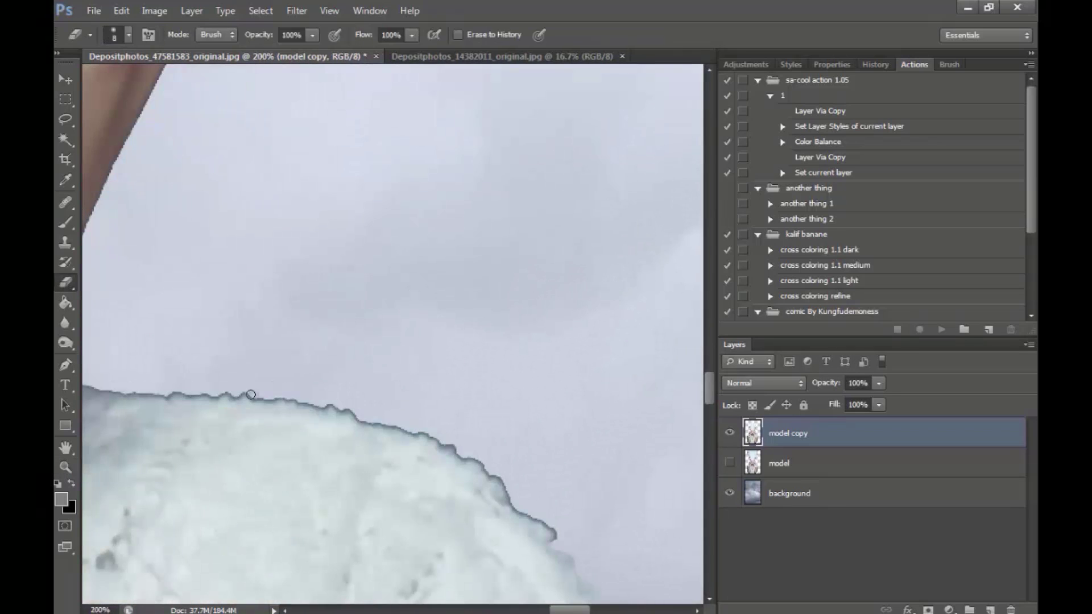
{"action": "mouse_move", "coordinate": [242, 393]}
{"action": "left_mouse_down"}
{"action": "mouse_move", "coordinate": [353, 412]}
{"action": "mouse_move", "coordinate": [464, 457]}
{"action": "mouse_move", "coordinate": [552, 535]}
{"action": "left_mouse_up"}
{"action": "scroll", "coordinate": [549, 528], "scroll_direction": "left", "scroll_amount": 4}
{"action": "left_click_drag", "start_coordinate": [214, 405], "coordinate": [427, 397]}
- Clean the forearm edge above that shoulder, undoing the last stroke and redoing it with a 5 px Eraser
{"action": "mouse_move", "coordinate": [230, 345]}
{"action": "left_mouse_down"}
{"action": "mouse_move", "coordinate": [296, 171]}
{"action": "mouse_move", "coordinate": [287, 191]}
{"action": "left_mouse_up"}
{"action": "left_click_drag", "start_coordinate": [259, 244], "coordinate": [210, 405]}
{"action": "key", "text": "ctrl+z"}
{"action": "key", "text": "bracketleft"}
{"action": "key", "text": "bracketleft"}
{"action": "key", "text": "bracketleft"}
{"action": "mouse_move", "coordinate": [217, 357]}
{"action": "left_mouse_down"}
{"action": "mouse_move", "coordinate": [211, 378]}
{"action": "mouse_move", "coordinate": [232, 304]}
{"action": "left_mouse_up"}
- Erase the fringe along the wrist, ring and outer edge of the hand on the image's right side
{"action": "left_click_drag", "start_coordinate": [708, 384], "coordinate": [708, 368]}
{"action": "mouse_move", "coordinate": [390, 246]}
{"action": "left_mouse_down"}
{"action": "mouse_move", "coordinate": [296, 439]}
{"action": "mouse_move", "coordinate": [327, 360]}
{"action": "left_mouse_up"}
{"action": "left_click_drag", "start_coordinate": [709, 370], "coordinate": [709, 358]}
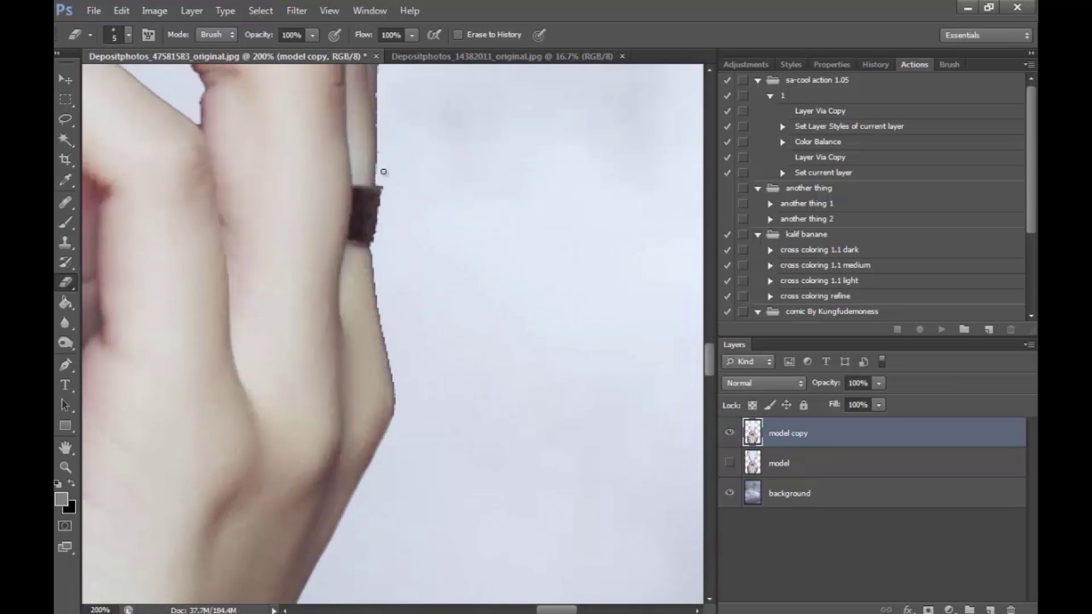
{"action": "left_click_drag", "start_coordinate": [379, 207], "coordinate": [402, 373]}
{"action": "left_click_drag", "start_coordinate": [709, 360], "coordinate": [709, 345]}
{"action": "left_click_drag", "start_coordinate": [382, 227], "coordinate": [381, 403]}
- On the background layer, draw a large freehand oval selection around the model with the Lasso
{"action": "left_click", "coordinate": [66, 467]}
{"action": "left_click", "coordinate": [130, 35]}
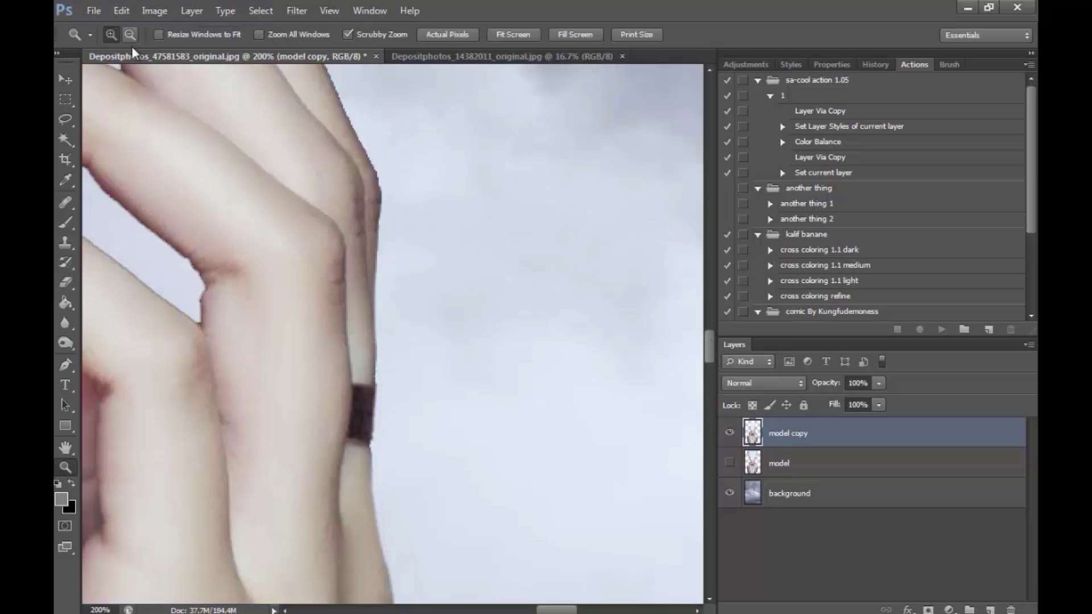
{"action": "left_click", "coordinate": [590, 481]}
{"action": "left_click", "coordinate": [590, 480]}
{"action": "left_click", "coordinate": [590, 480]}
{"action": "left_click", "coordinate": [590, 481]}
{"action": "left_click", "coordinate": [590, 481]}
{"action": "left_click_drag", "start_coordinate": [708, 390], "coordinate": [708, 434]}
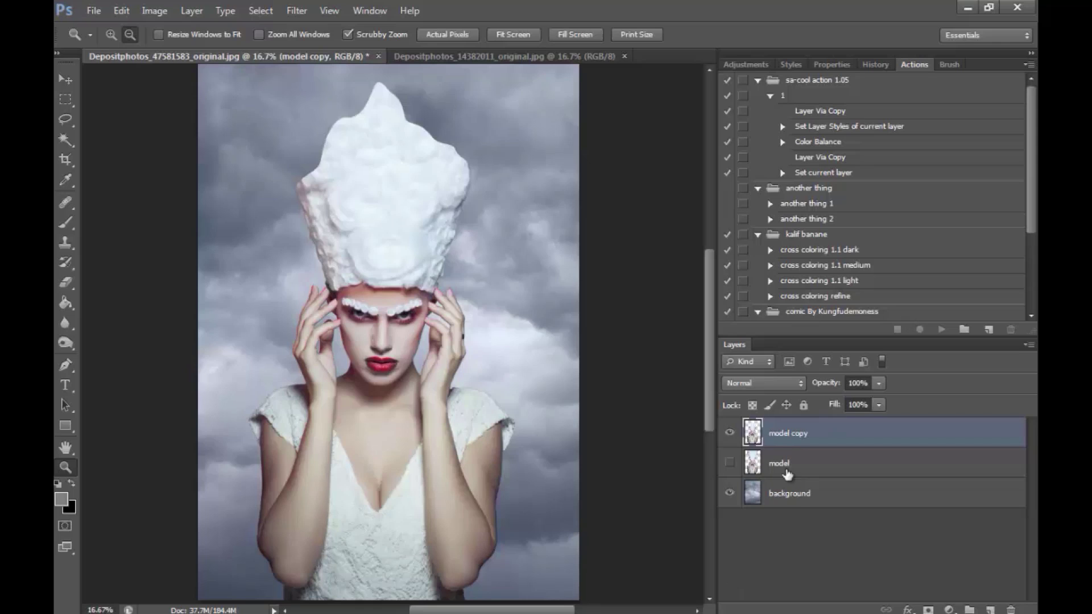
{"action": "left_click", "coordinate": [808, 503]}
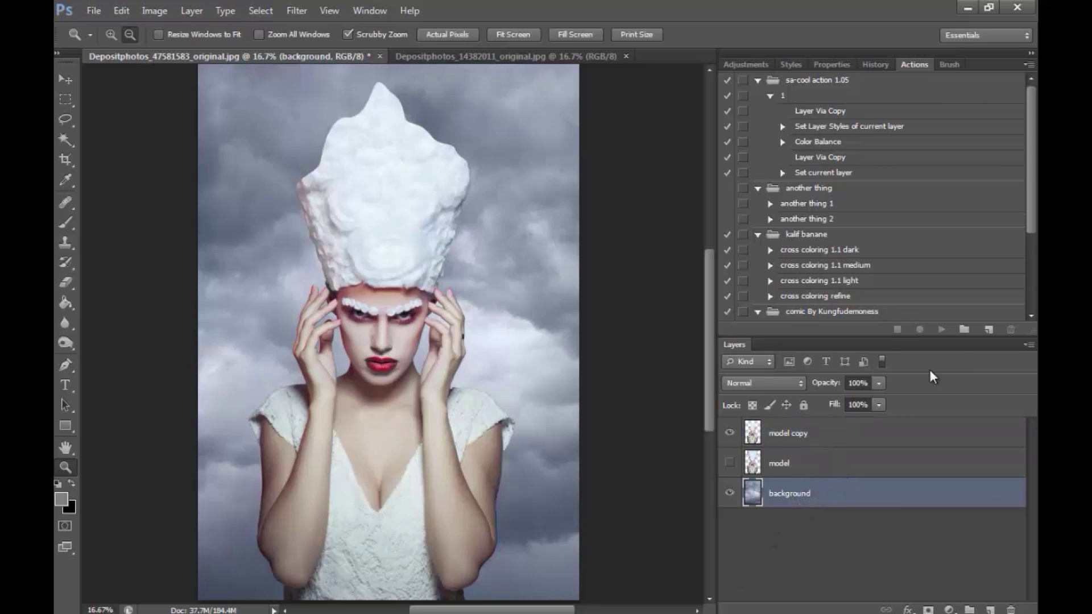
{"action": "key", "text": "l"}
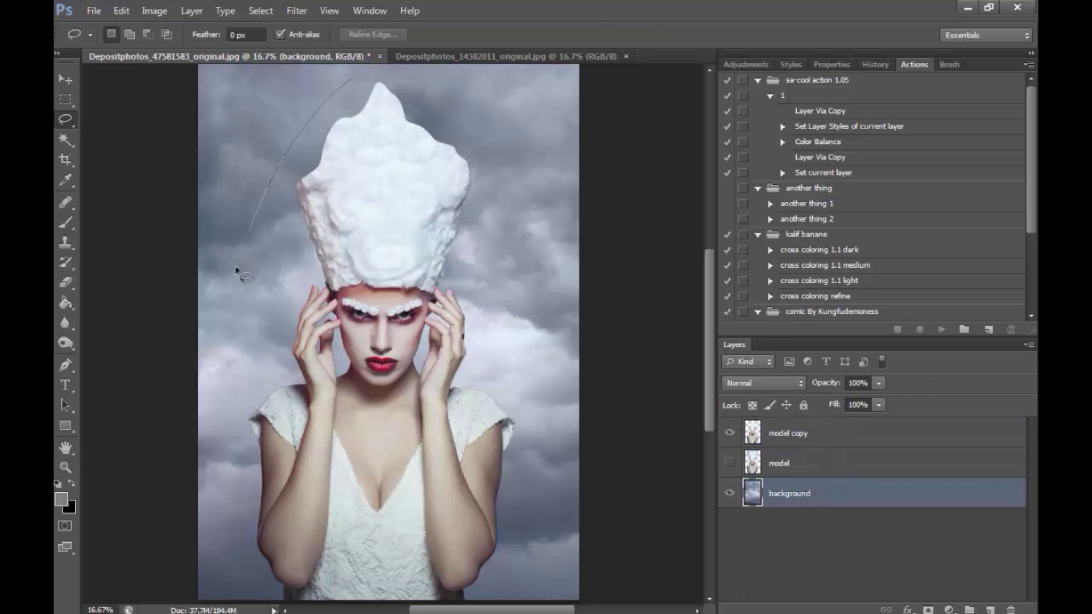
{"action": "mouse_move", "coordinate": [455, 560]}
{"action": "left_mouse_down"}
{"action": "mouse_move", "coordinate": [434, 104]}
{"action": "mouse_move", "coordinate": [357, 77]}
{"action": "left_mouse_up"}
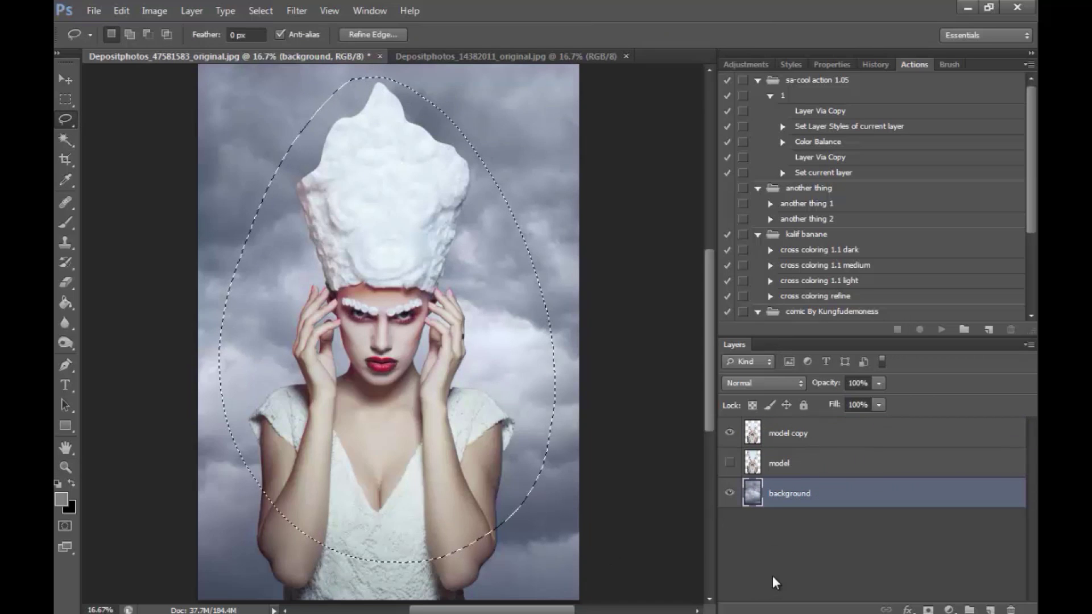
- Feather the oval selection by 400 pixels and invert it
{"action": "right_click", "coordinate": [437, 146]}
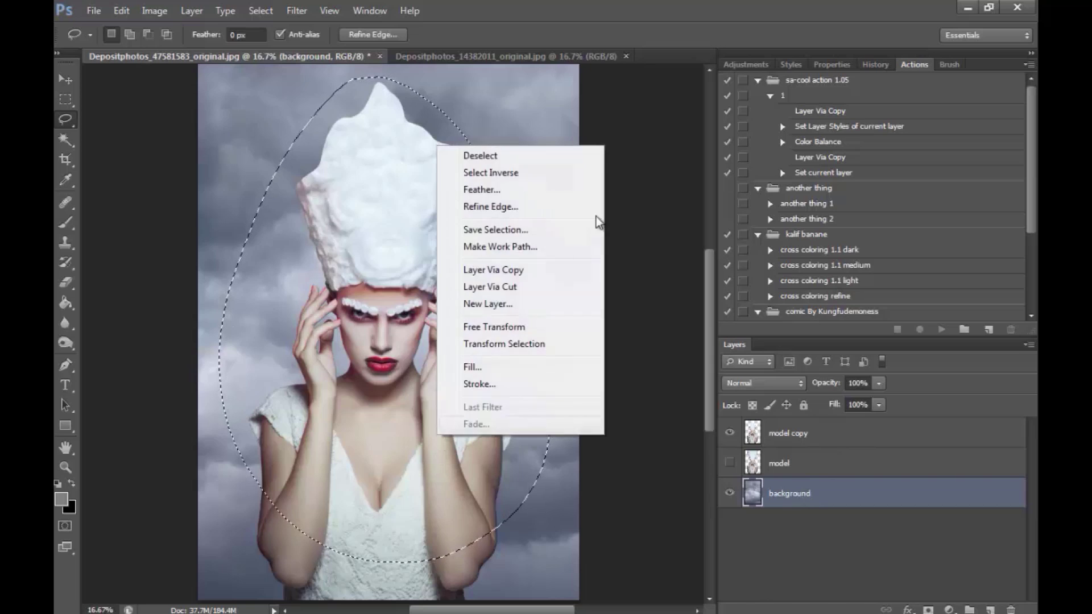
{"action": "left_click", "coordinate": [482, 189]}
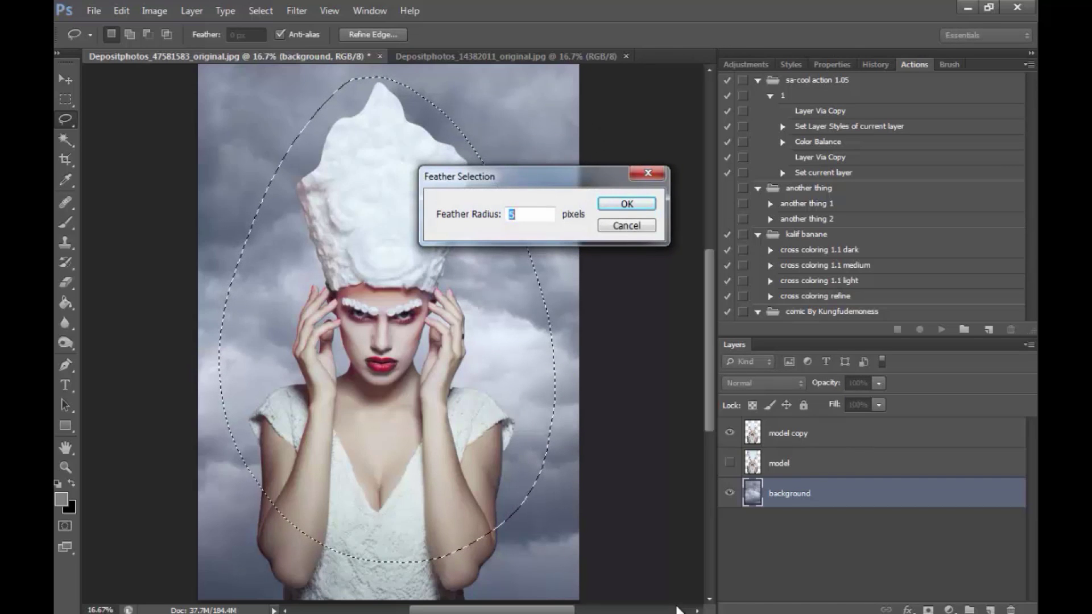
{"action": "type", "text": "400"}
{"action": "key", "text": "Return"}
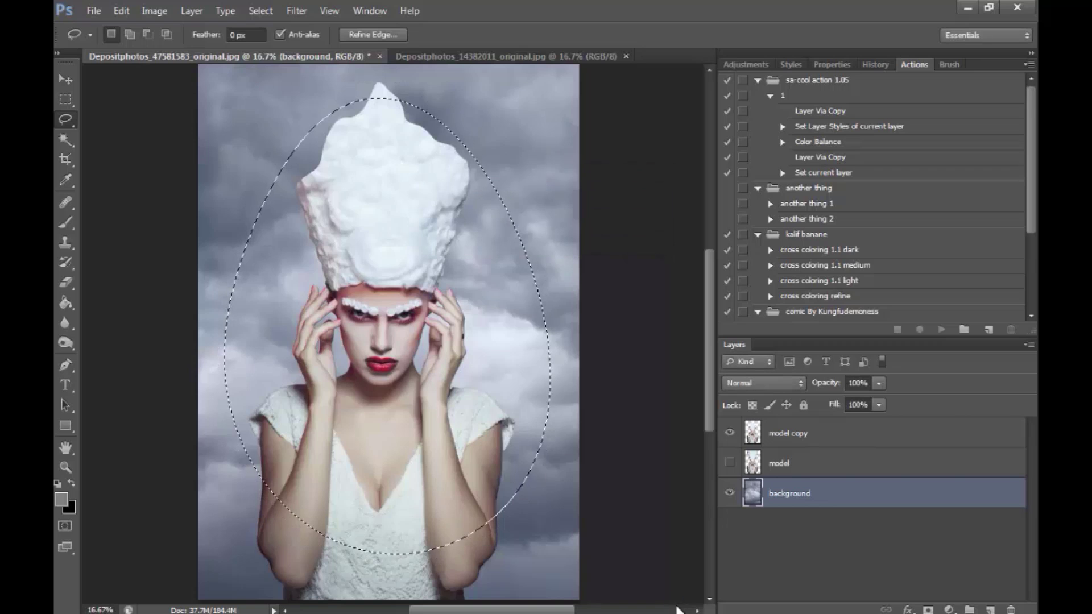
{"action": "right_click", "coordinate": [411, 303]}
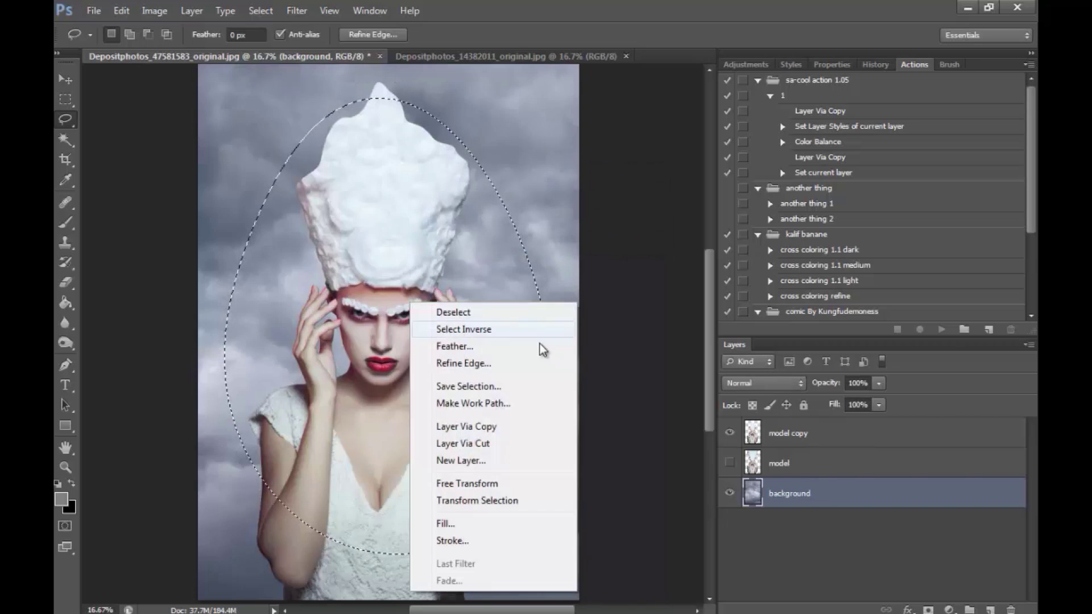
{"action": "left_click", "coordinate": [478, 330]}
- Darken the selected outer sky with Brightness -108 and Contrast 75, and clear the selection
{"action": "left_click", "coordinate": [154, 10]}
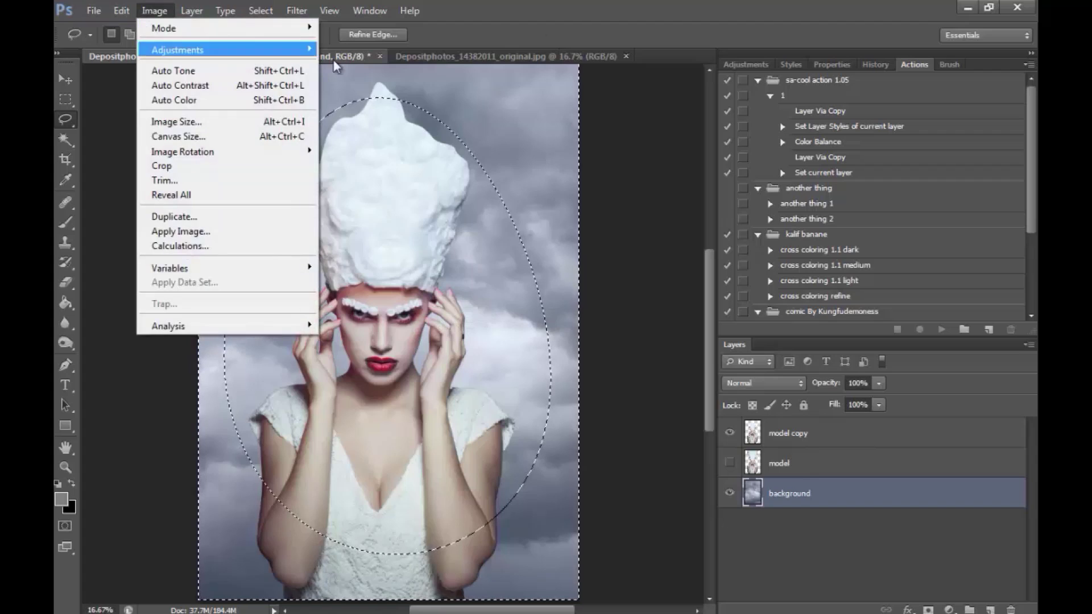
{"action": "left_click", "coordinate": [296, 11]}
{"action": "mouse_move", "coordinate": [154, 10]}
{"action": "mouse_move", "coordinate": [227, 47]}
{"action": "left_click", "coordinate": [392, 44]}
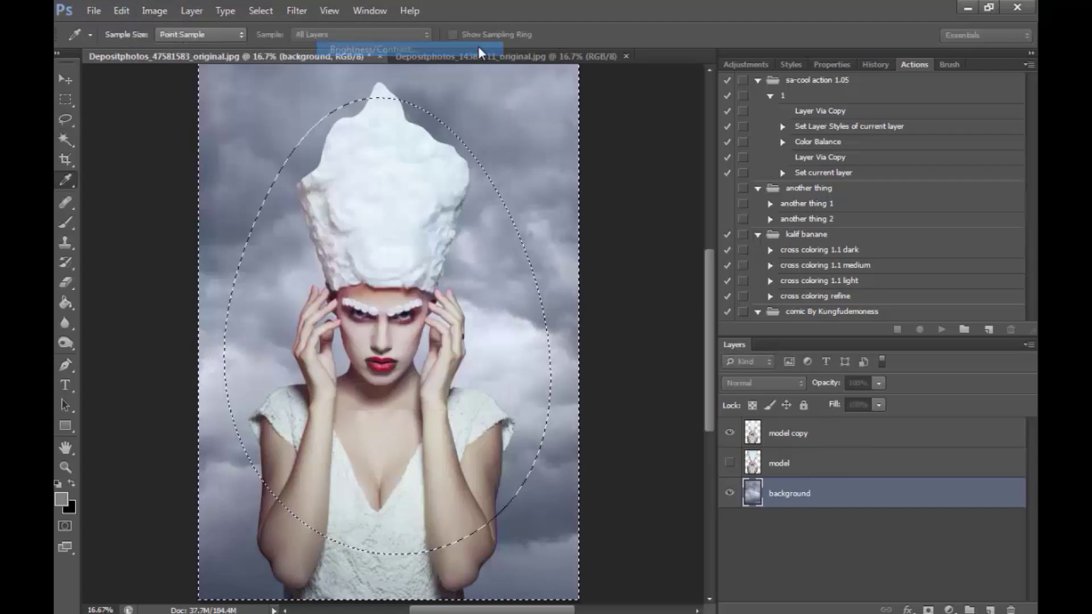
{"action": "left_click_drag", "start_coordinate": [597, 225], "coordinate": [542, 229]}
{"action": "left_click_drag", "start_coordinate": [597, 260], "coordinate": [654, 263]}
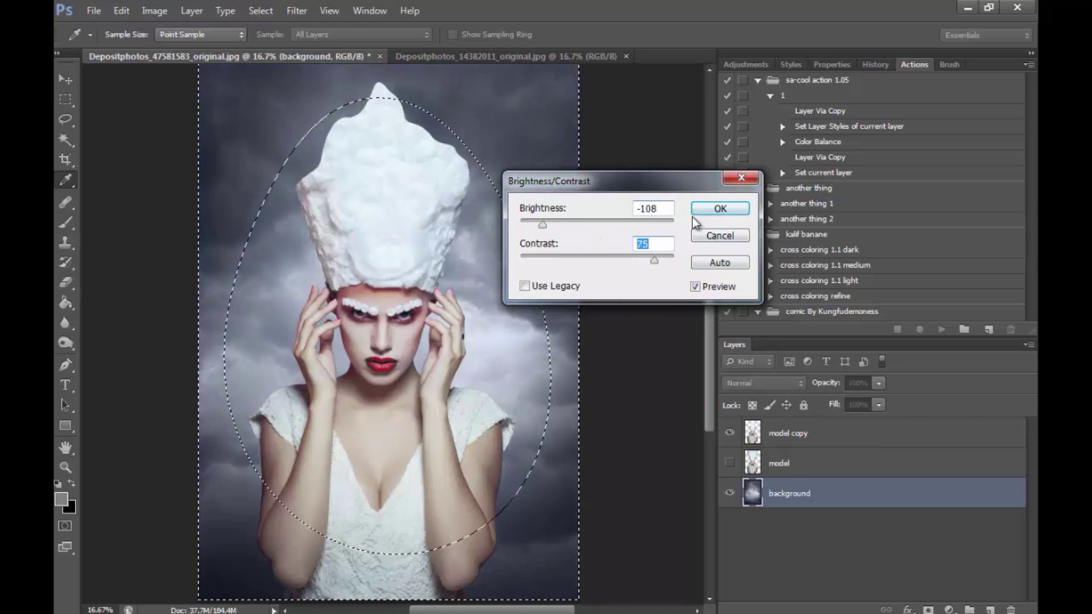
{"action": "left_click", "coordinate": [720, 209]}
{"action": "key", "text": "l"}
{"action": "key", "text": "ctrl+d"}
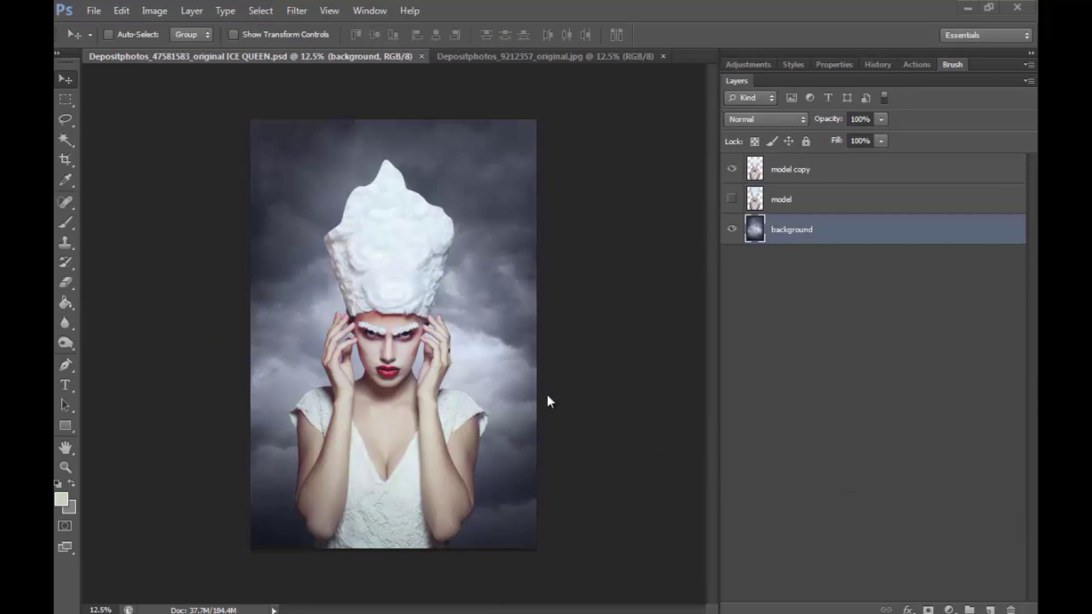
- Switch to the bare tree photo and remove its white backdrop with the Magic Eraser
{"action": "left_click", "coordinate": [506, 55]}
{"action": "left_click", "coordinate": [66, 467]}
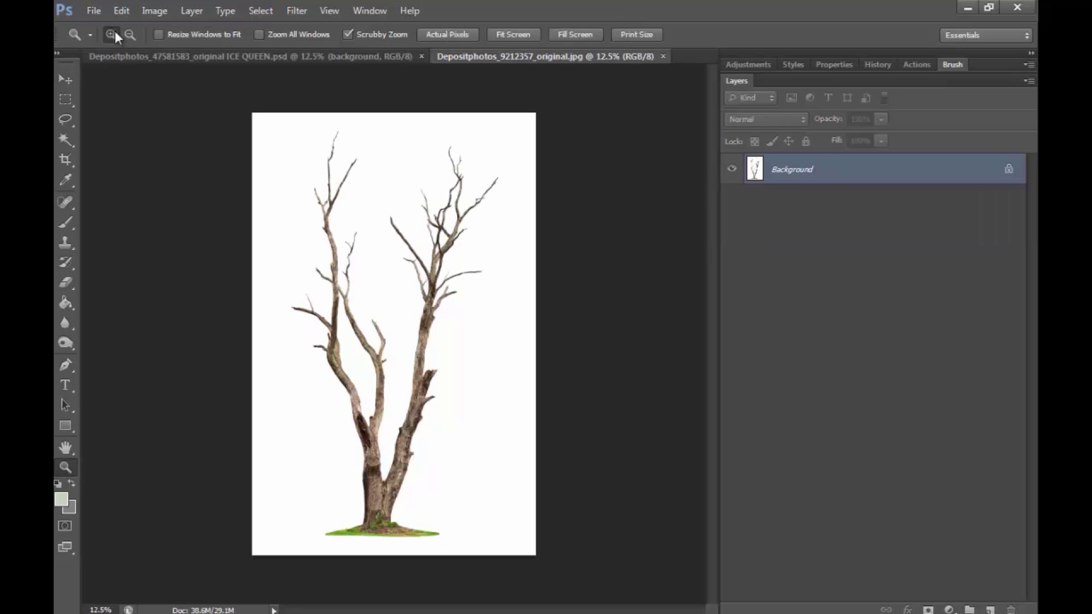
{"action": "left_click", "coordinate": [421, 467]}
{"action": "scroll", "coordinate": [695, 351], "scroll_direction": "up", "scroll_amount": 3}
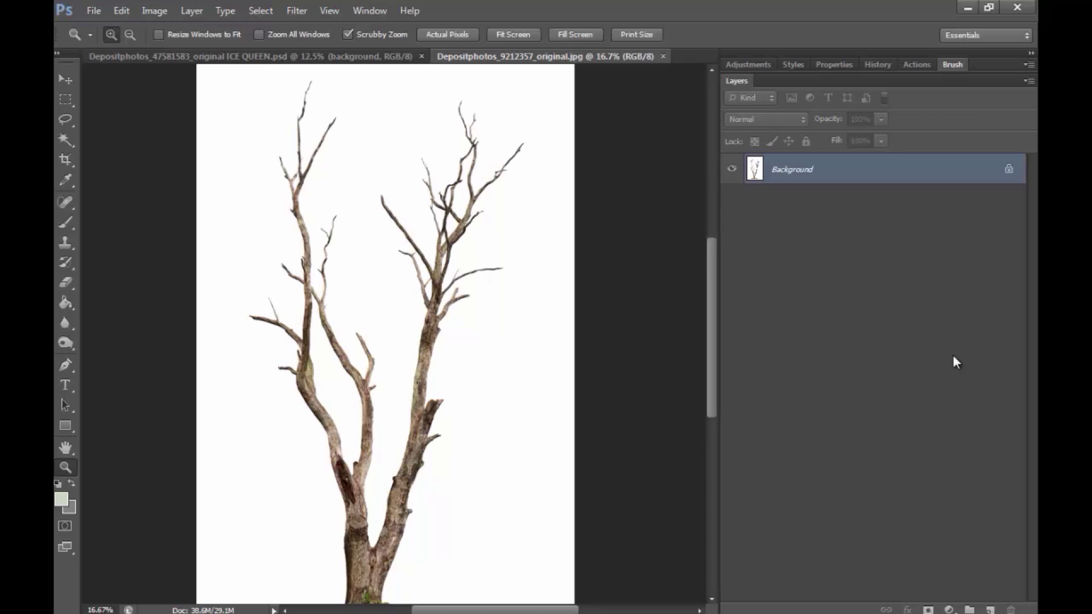
{"action": "left_click_drag", "start_coordinate": [66, 282], "coordinate": [129, 309]}
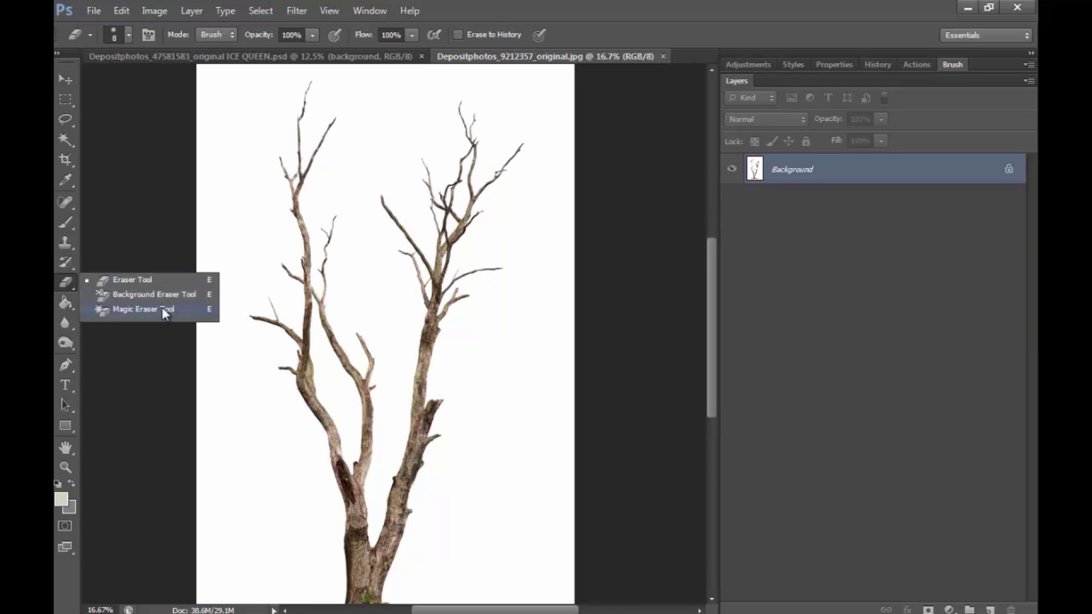
{"action": "left_click", "coordinate": [155, 311]}
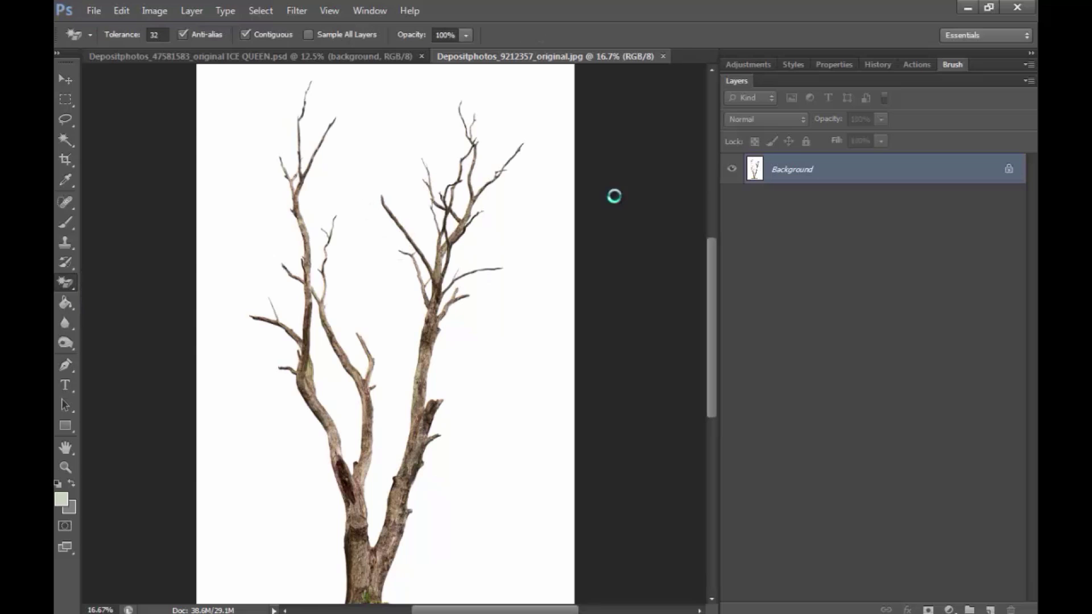
{"action": "left_click", "coordinate": [493, 299]}
{"action": "left_click", "coordinate": [330, 359]}
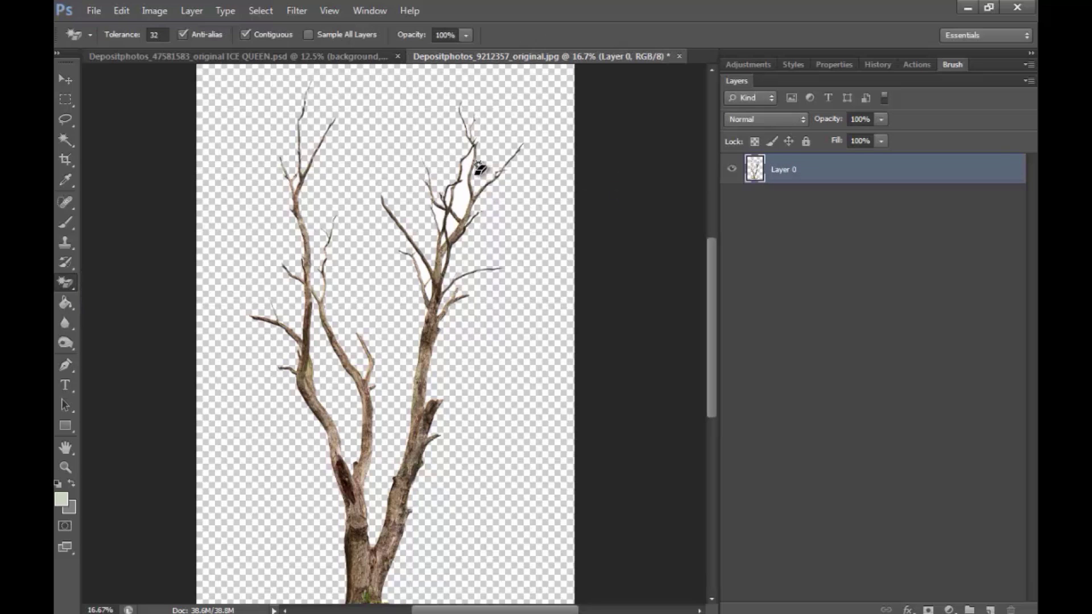
- Remove the white patches enclosed between the branches of the tree's right-hand crown with the Magic Eraser
{"action": "left_click", "coordinate": [66, 467]}
{"action": "left_click_drag", "start_coordinate": [451, 196], "coordinate": [465, 211]}
{"action": "left_click", "coordinate": [66, 282]}
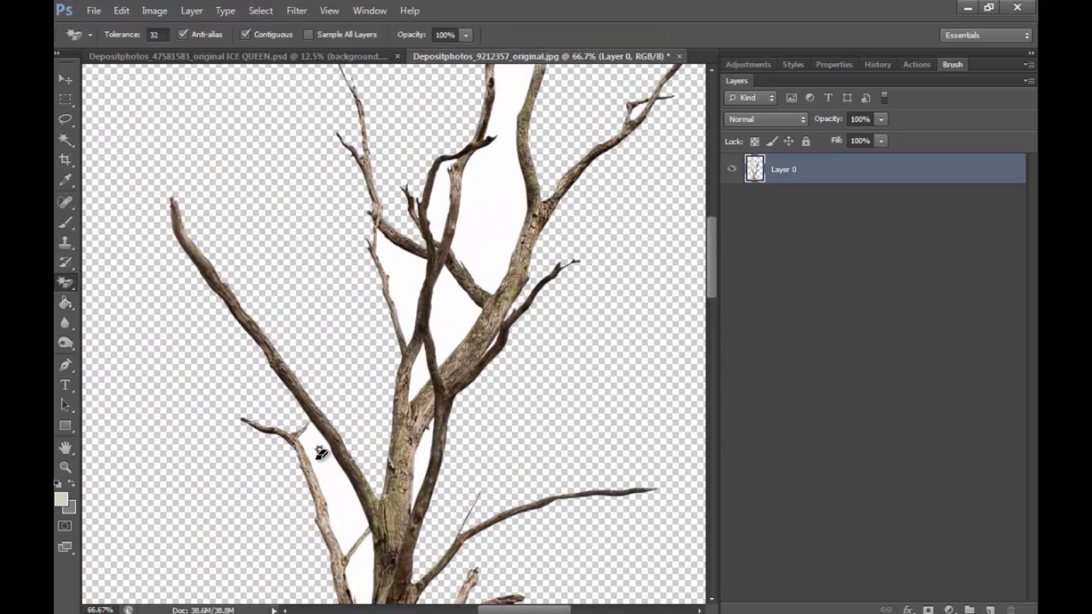
{"action": "left_click", "coordinate": [425, 353]}
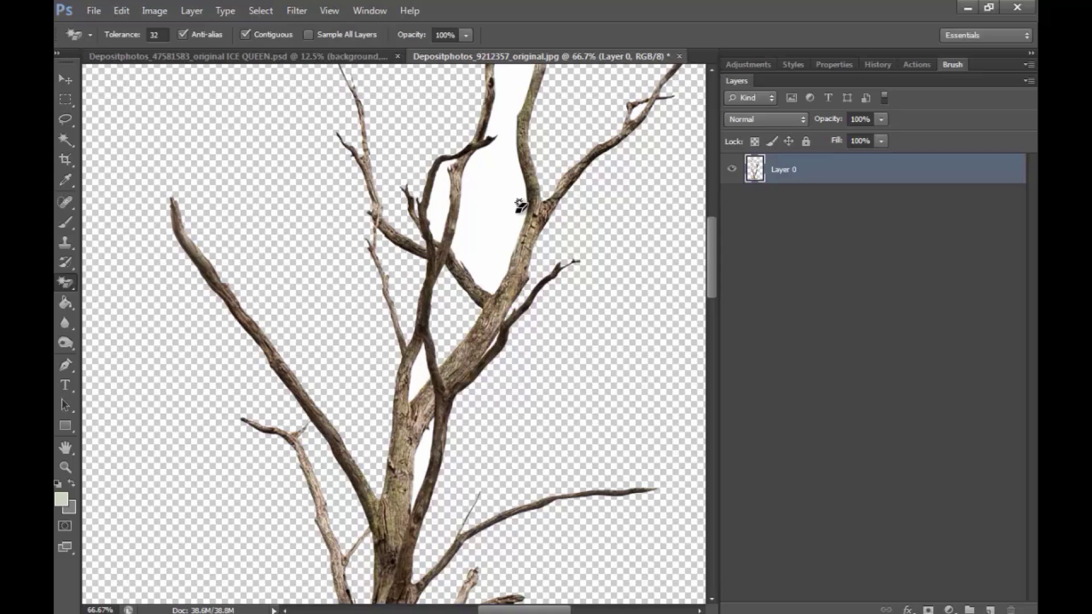
{"action": "left_click", "coordinate": [494, 204]}
{"action": "left_click", "coordinate": [446, 200]}
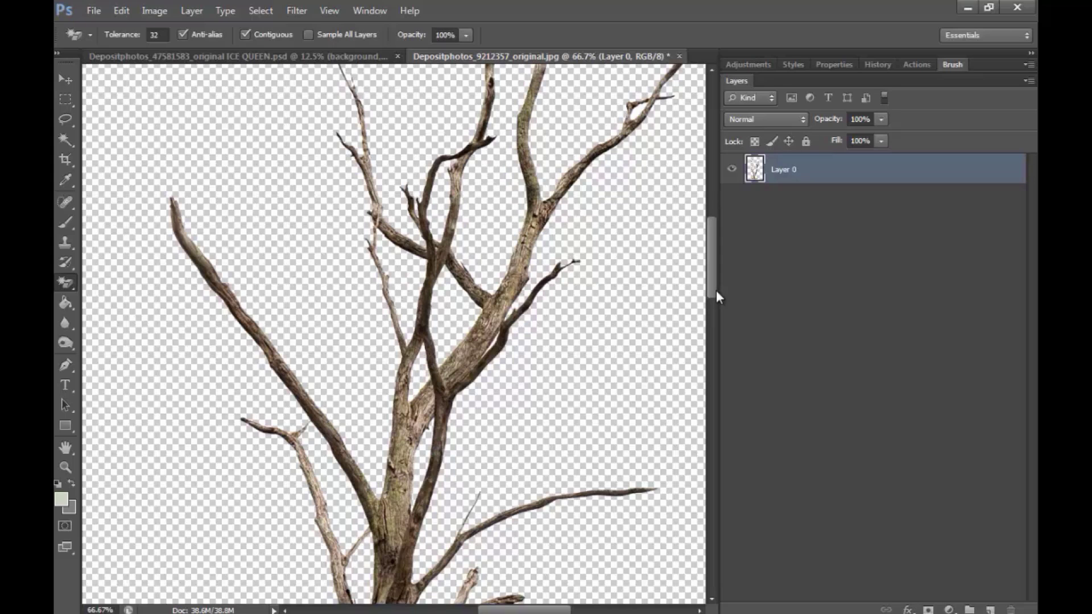
- Remove the leftover white patch trapped between the upper branches of the tree's left-hand stem
{"action": "left_click_drag", "start_coordinate": [711, 288], "coordinate": [712, 349]}
{"action": "left_click", "coordinate": [640, 376]}
{"action": "left_click_drag", "start_coordinate": [515, 611], "coordinate": [440, 612]}
{"action": "left_click_drag", "start_coordinate": [707, 292], "coordinate": [719, 210]}
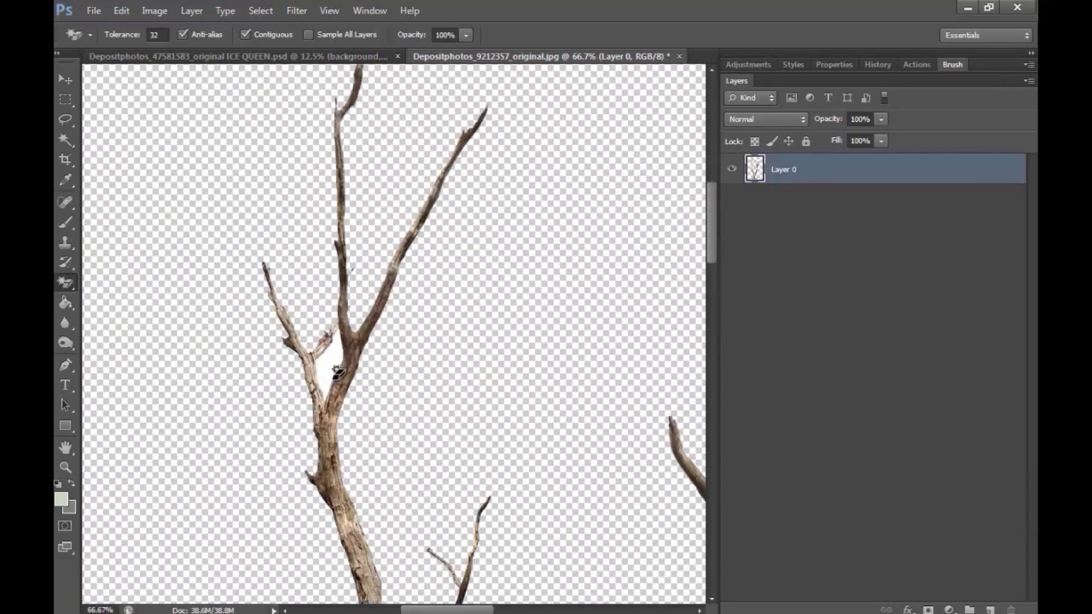
{"action": "left_click", "coordinate": [329, 375]}
- Select the left-hand stem of the tree, from its base to the branch tips, with the Lasso
{"action": "left_click", "coordinate": [65, 467]}
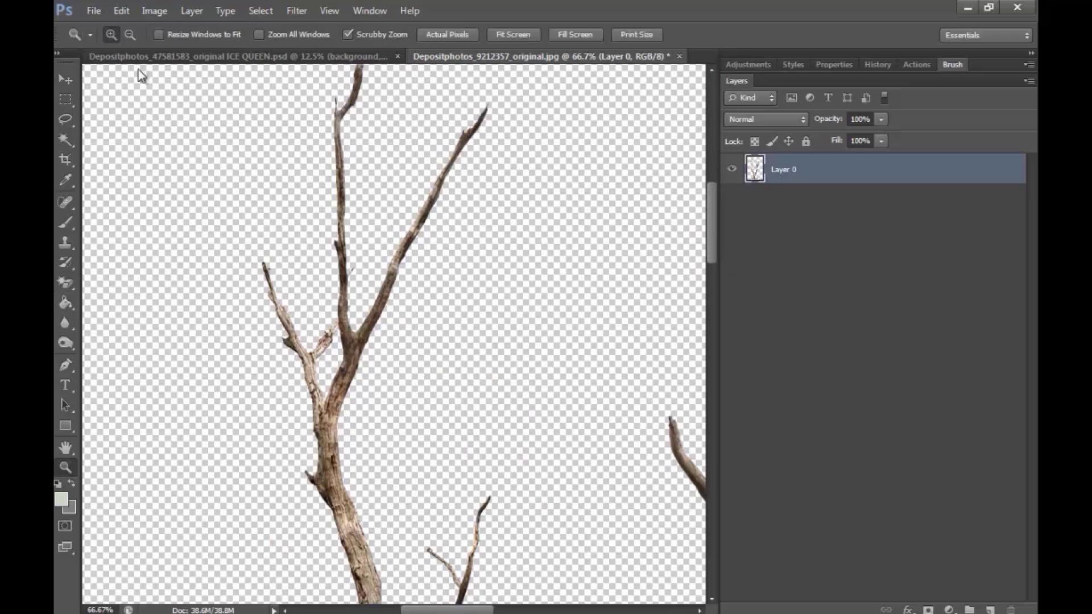
{"action": "left_click", "coordinate": [311, 140]}
{"action": "left_click", "coordinate": [312, 140]}
{"action": "left_click", "coordinate": [392, 157]}
{"action": "left_click", "coordinate": [392, 157]}
{"action": "left_click", "coordinate": [395, 161]}
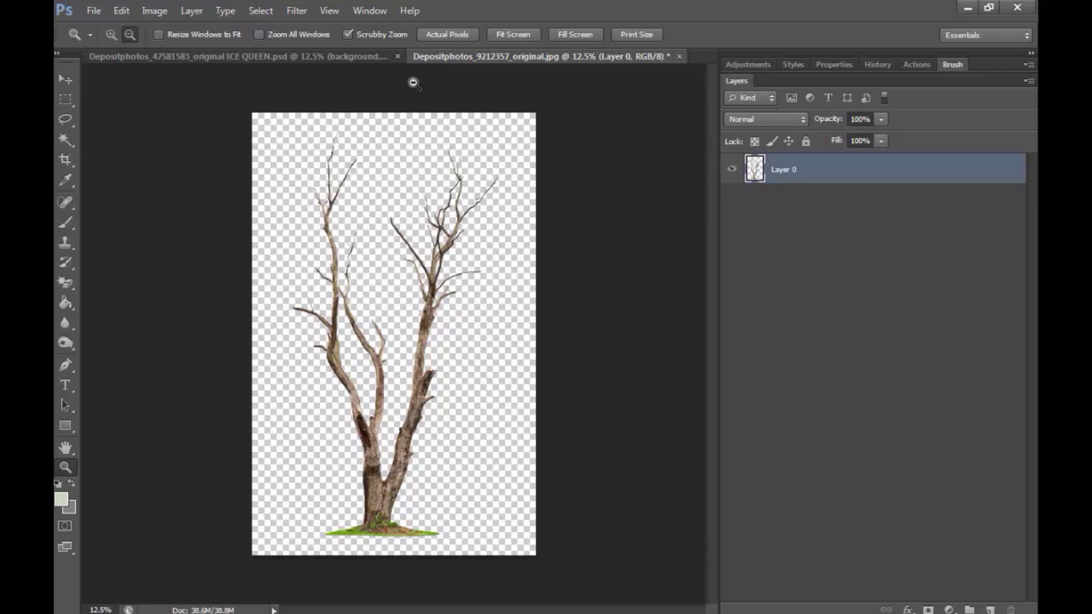
{"action": "left_click", "coordinate": [66, 120]}
{"action": "mouse_move", "coordinate": [318, 124]}
{"action": "left_mouse_down"}
{"action": "mouse_move", "coordinate": [283, 256]}
{"action": "mouse_move", "coordinate": [295, 388]}
{"action": "left_mouse_up"}
{"action": "left_click_drag", "start_coordinate": [339, 466], "coordinate": [372, 539]}
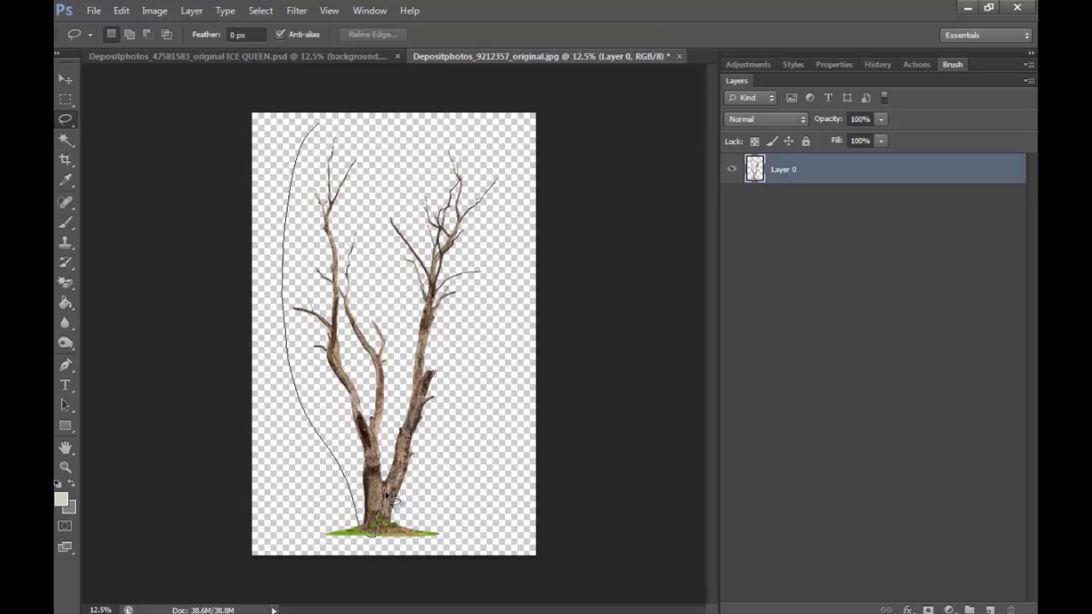
{"action": "mouse_move", "coordinate": [392, 401]}
{"action": "left_mouse_down"}
{"action": "mouse_move", "coordinate": [397, 315]}
{"action": "mouse_move", "coordinate": [361, 147]}
{"action": "mouse_move", "coordinate": [329, 118]}
{"action": "left_mouse_up"}
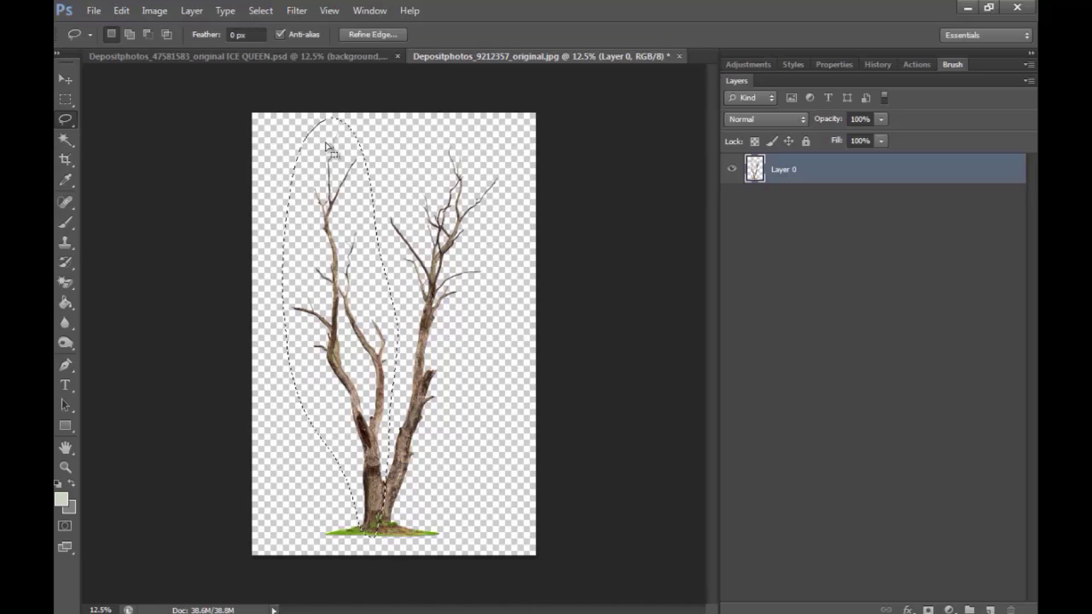
- Move the selected stem into the ICE QUEEN document and place its layer above model copy
{"action": "left_click", "coordinate": [67, 80]}
{"action": "mouse_move", "coordinate": [327, 244]}
{"action": "left_mouse_down"}
{"action": "mouse_move", "coordinate": [245, 61]}
{"action": "mouse_move", "coordinate": [403, 318]}
{"action": "left_mouse_up"}
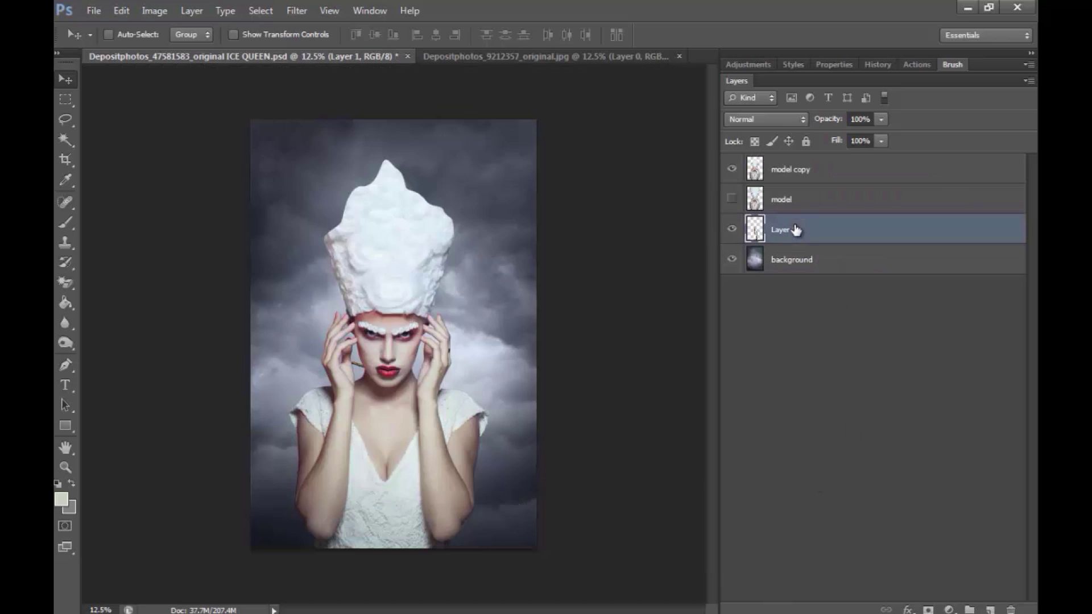
{"action": "left_click_drag", "start_coordinate": [804, 233], "coordinate": [814, 159]}
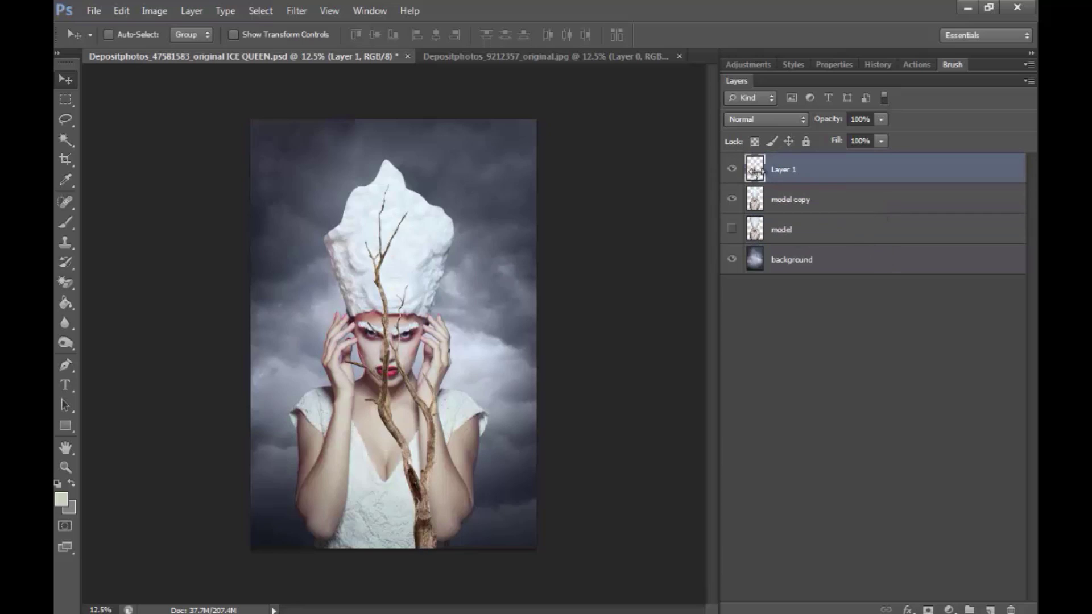
- Move the branch to the sky beside the model on the right and rotate it by about -12.6°
{"action": "left_click_drag", "start_coordinate": [430, 520], "coordinate": [519, 498]}
{"action": "key", "text": "ctrl+t"}
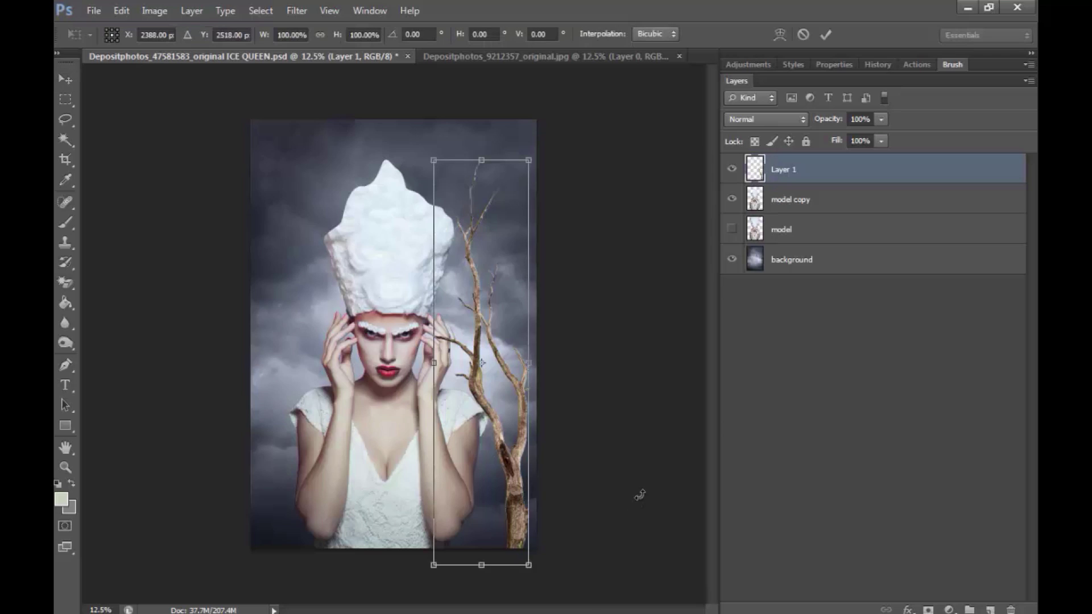
{"action": "left_click_drag", "start_coordinate": [641, 488], "coordinate": [603, 342]}
{"action": "left_click_drag", "start_coordinate": [517, 407], "coordinate": [524, 347]}
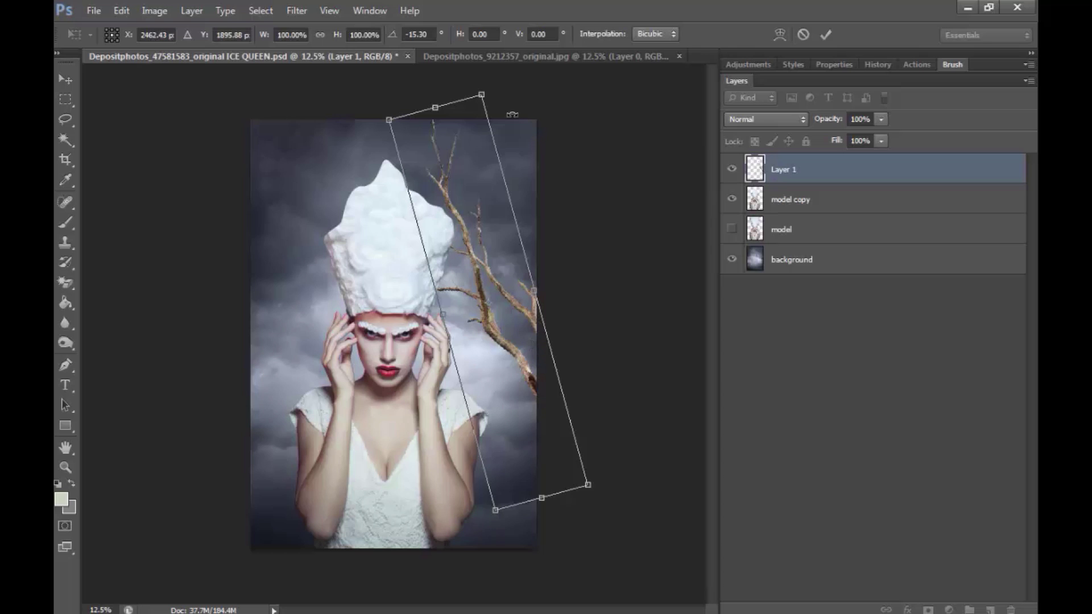
{"action": "left_click_drag", "start_coordinate": [503, 99], "coordinate": [512, 99]}
{"action": "left_click_drag", "start_coordinate": [530, 320], "coordinate": [534, 345]}
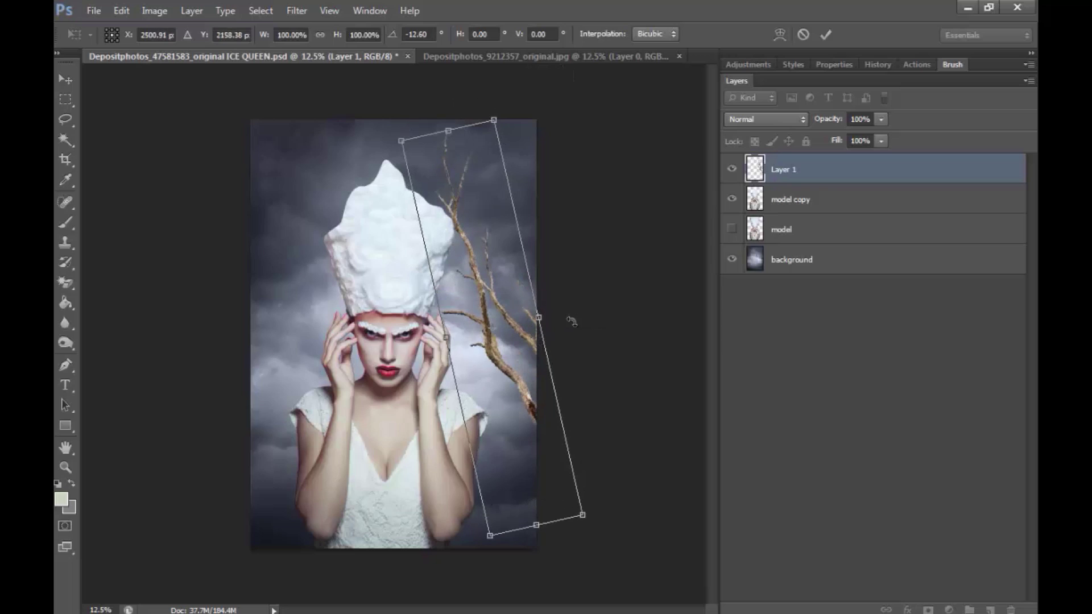
{"action": "left_click", "coordinate": [826, 35]}
- Place the branch layer below model copy and reposition the branch at the canvas's lower right edge, rotated about -2.3°
{"action": "left_click_drag", "start_coordinate": [808, 179], "coordinate": [806, 216]}
{"action": "left_click_drag", "start_coordinate": [573, 327], "coordinate": [544, 456]}
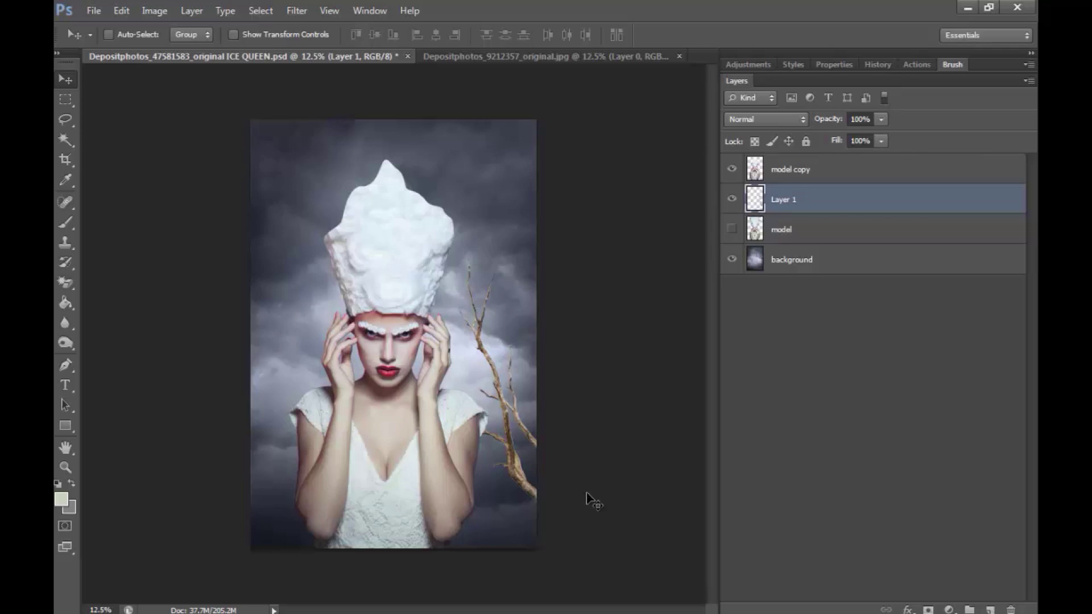
{"action": "key", "text": "ctrl+t"}
{"action": "left_click_drag", "start_coordinate": [615, 282], "coordinate": [636, 304]}
{"action": "left_click_drag", "start_coordinate": [555, 455], "coordinate": [551, 476]}
{"action": "left_click_drag", "start_coordinate": [623, 424], "coordinate": [624, 407]}
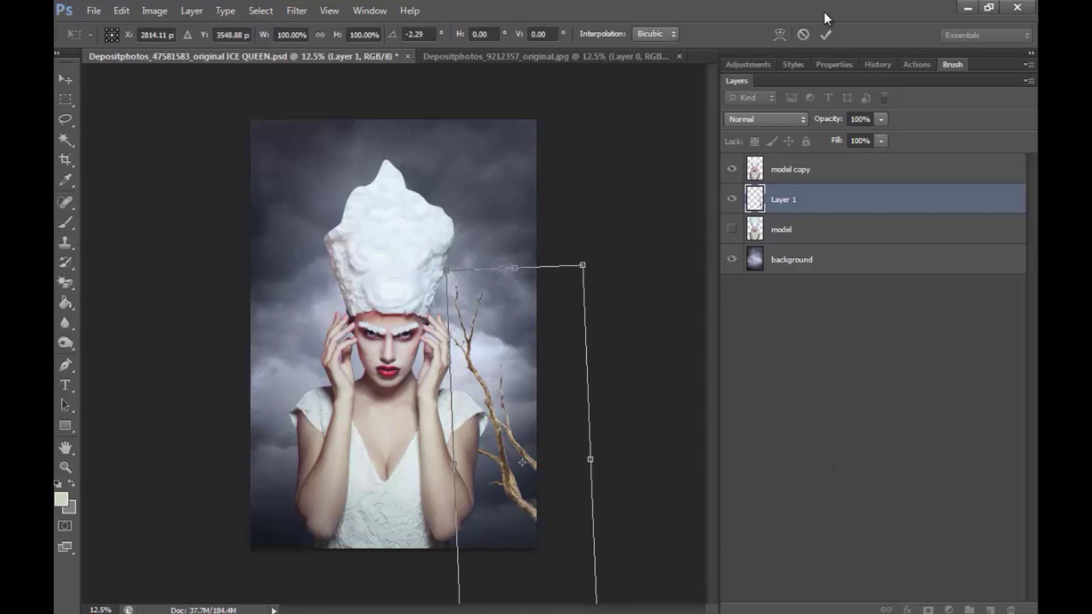
{"action": "left_click", "coordinate": [826, 35]}
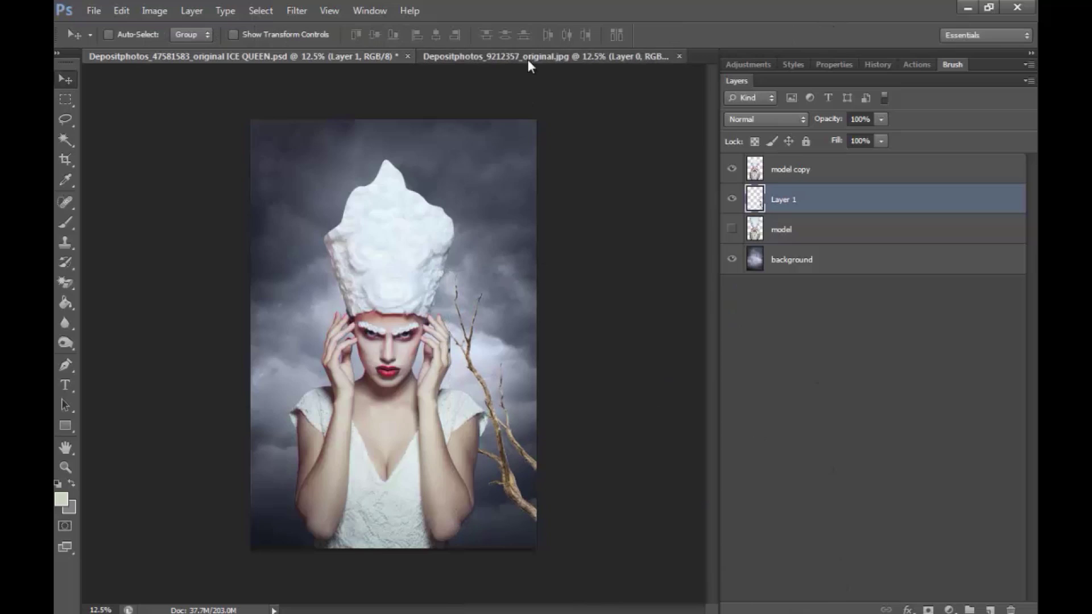
- In the tree document, select the right-hand stem from its trunk to the branch tips with the Lasso
{"action": "left_click", "coordinate": [527, 56]}
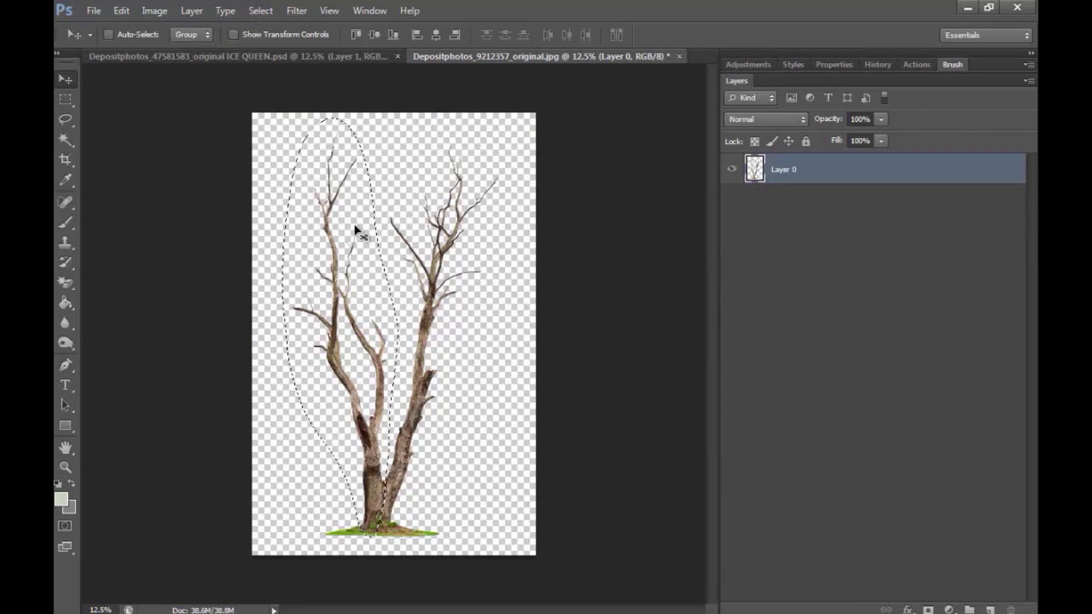
{"action": "left_click_drag", "start_coordinate": [354, 226], "coordinate": [357, 230]}
{"action": "left_click", "coordinate": [70, 118]}
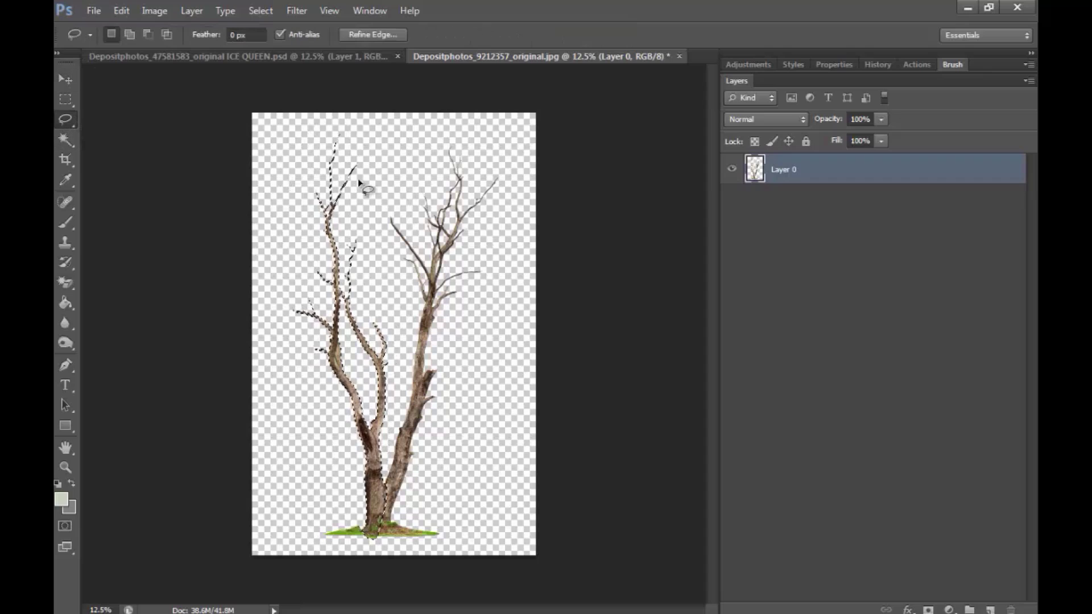
{"action": "mouse_move", "coordinate": [488, 118]}
{"action": "left_mouse_down"}
{"action": "mouse_move", "coordinate": [422, 128]}
{"action": "mouse_move", "coordinate": [390, 276]}
{"action": "mouse_move", "coordinate": [399, 383]}
{"action": "mouse_move", "coordinate": [386, 459]}
{"action": "left_mouse_up"}
{"action": "mouse_move", "coordinate": [446, 480]}
{"action": "left_mouse_down"}
{"action": "mouse_move", "coordinate": [481, 363]}
{"action": "mouse_move", "coordinate": [522, 111]}
{"action": "mouse_move", "coordinate": [546, 105]}
{"action": "left_mouse_up"}
- Move the selected right-hand stem into the ICE QUEEN document and position it along the canvas's left edge
{"action": "left_click", "coordinate": [65, 79]}
{"action": "mouse_move", "coordinate": [424, 252]}
{"action": "left_mouse_down"}
{"action": "mouse_move", "coordinate": [342, 131]}
{"action": "mouse_move", "coordinate": [202, 62]}
{"action": "mouse_move", "coordinate": [300, 238]}
{"action": "mouse_move", "coordinate": [607, 607]}
{"action": "left_mouse_up"}
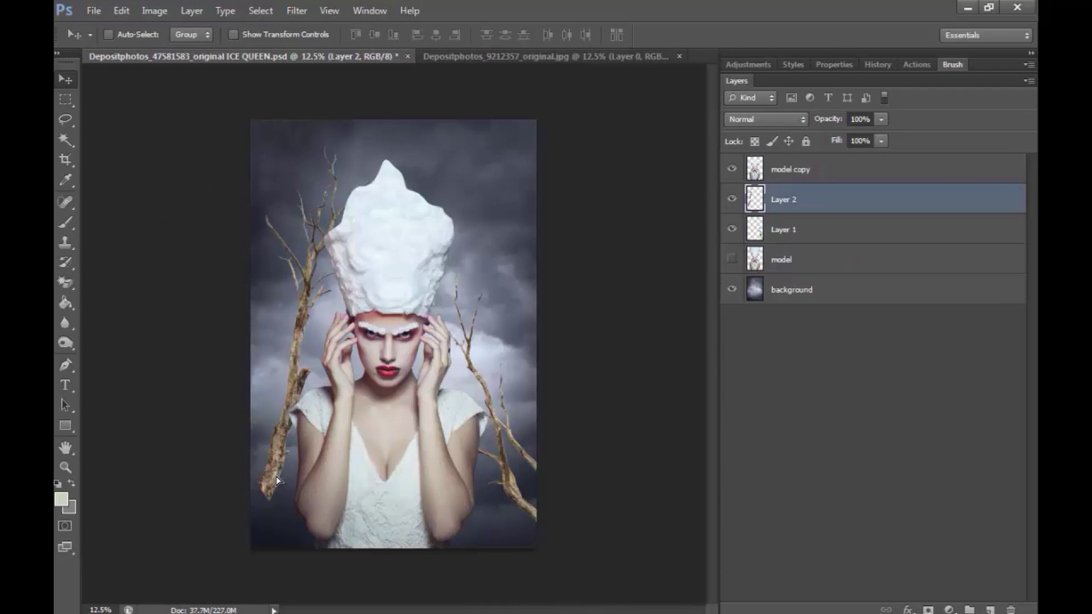
{"action": "left_click_drag", "start_coordinate": [270, 483], "coordinate": [267, 518]}
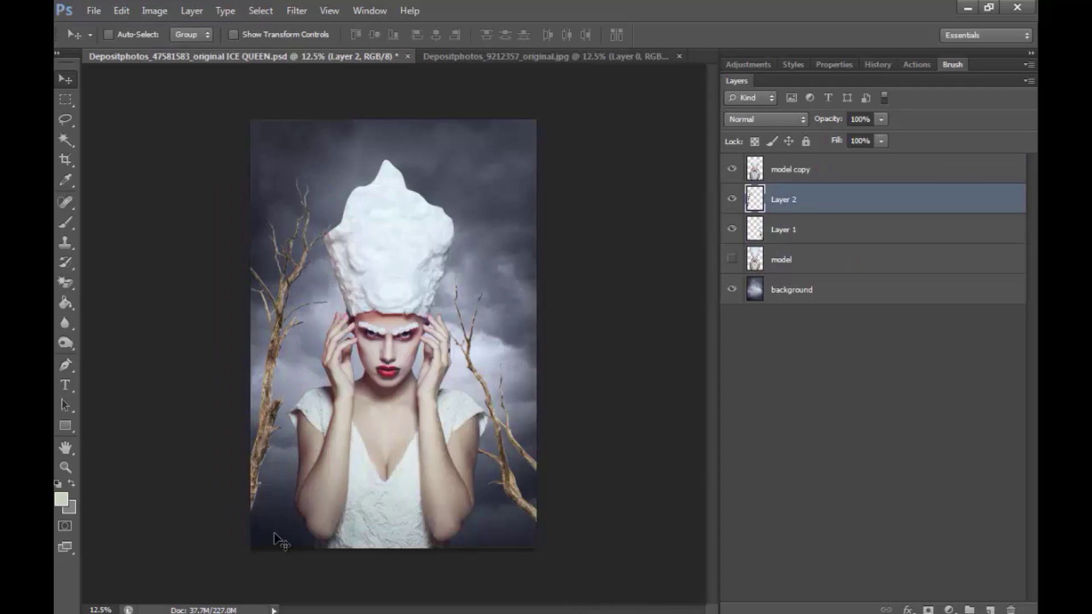
- Rotate the left-side branch by about 9.3° and lower it so its crown leans towards the headdress
{"action": "key", "text": "ctrl+t"}
{"action": "left_click_drag", "start_coordinate": [463, 259], "coordinate": [478, 293]}
{"action": "left_click_drag", "start_coordinate": [313, 325], "coordinate": [304, 398]}
{"action": "left_click_drag", "start_coordinate": [466, 393], "coordinate": [481, 358]}
{"action": "left_click_drag", "start_coordinate": [303, 318], "coordinate": [310, 298]}
{"action": "left_click_drag", "start_coordinate": [467, 306], "coordinate": [473, 326]}
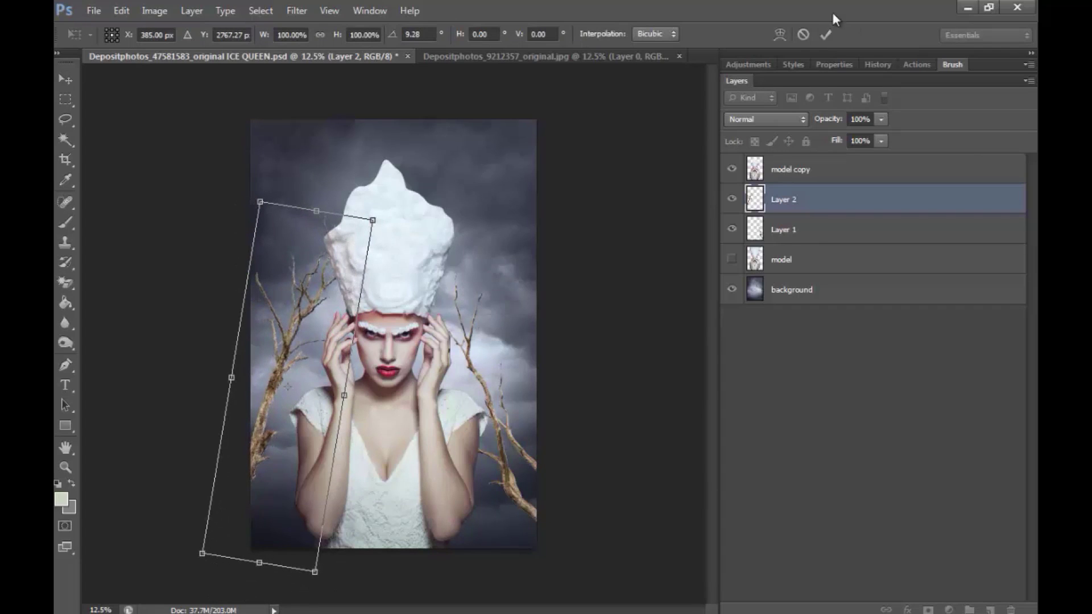
{"action": "left_click", "coordinate": [825, 35]}
- Rename Layer 1 as branch 1 and Layer 2 as branch 2
{"action": "double_click", "coordinate": [793, 230]}
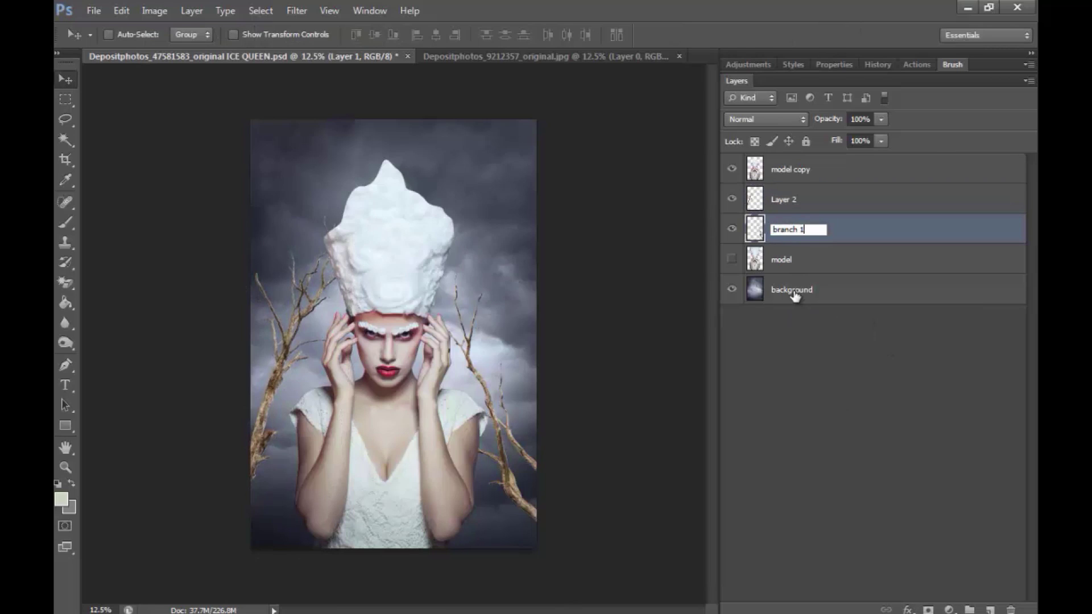
{"action": "key", "text": "Return"}
{"action": "double_click", "coordinate": [792, 200]}
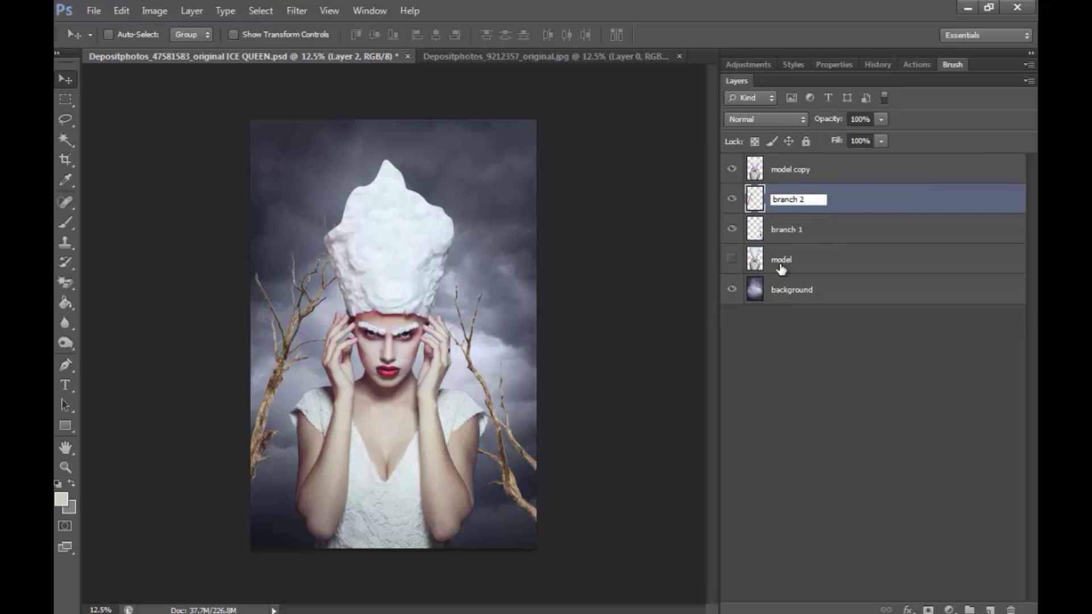
{"action": "key", "text": "Return"}
- Duplicate the branch 1 layer as branch 1 copy and flip the copy horizontally
{"action": "left_click", "coordinate": [809, 235]}
{"action": "right_click", "coordinate": [822, 230]}
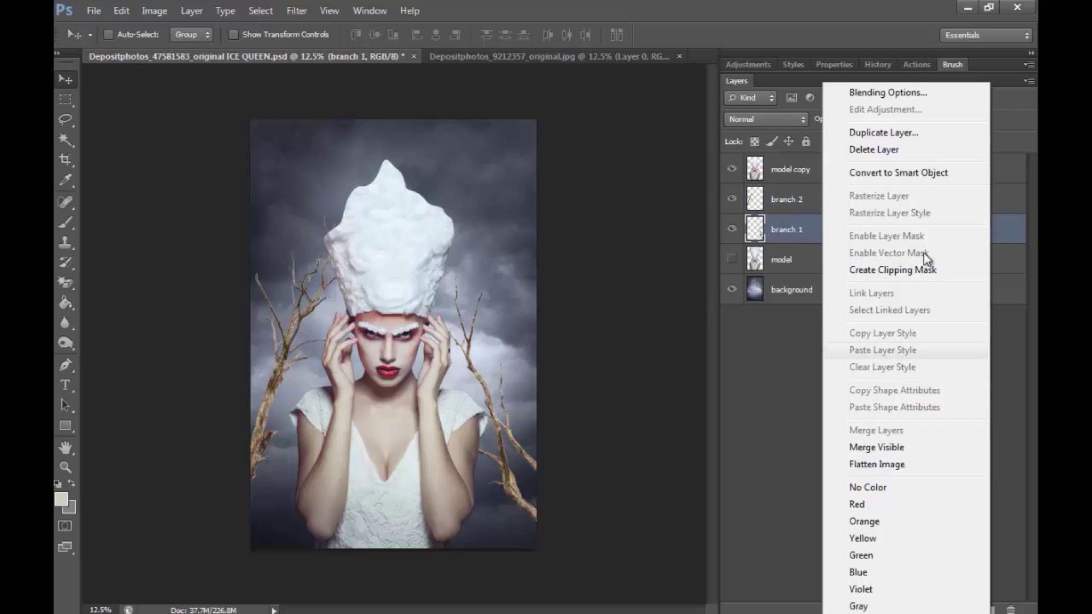
{"action": "left_click", "coordinate": [900, 135]}
{"action": "left_click", "coordinate": [672, 182]}
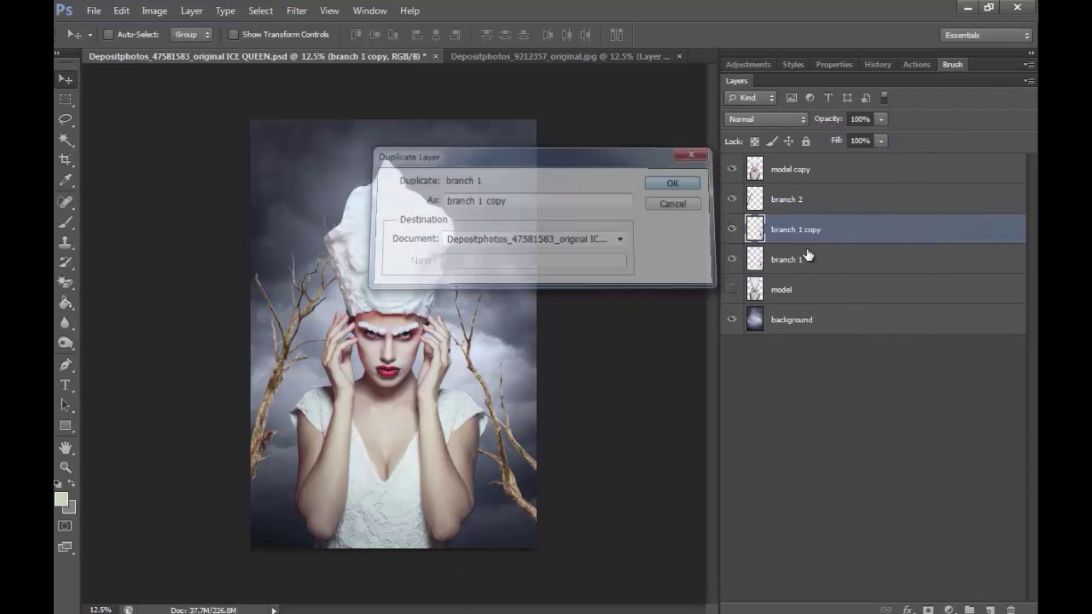
{"action": "left_click", "coordinate": [125, 11]}
{"action": "mouse_move", "coordinate": [207, 309]}
{"action": "left_click", "coordinate": [417, 479]}
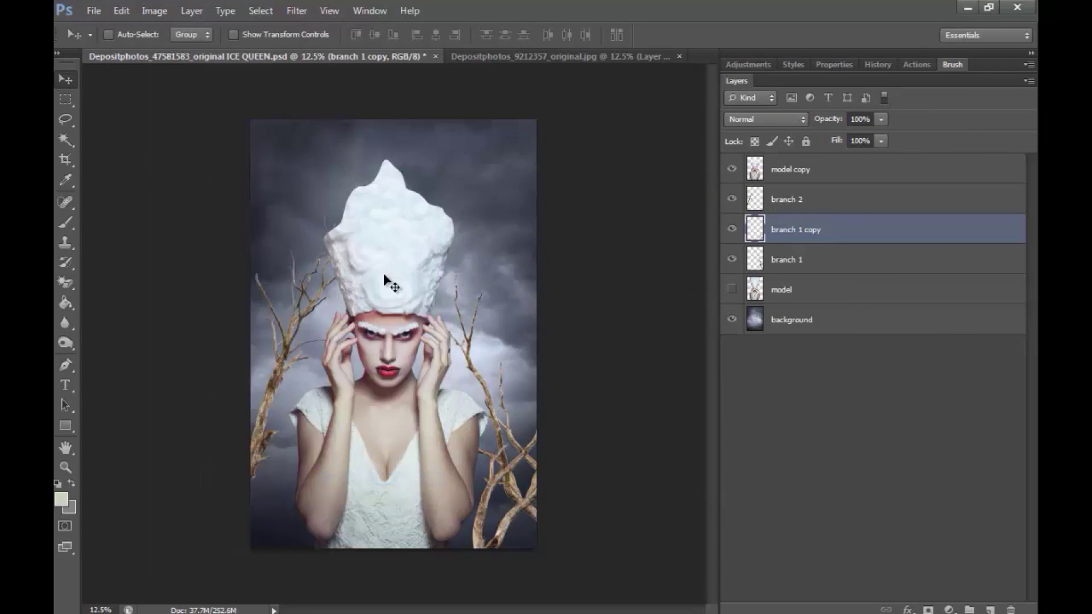
- Move branch 1 copy to the lower left corner, scaled to about 70% wide and 75% high and rotated about 3°
{"action": "left_click_drag", "start_coordinate": [488, 533], "coordinate": [367, 566]}
{"action": "key", "text": "ctrl+t"}
{"action": "left_click_drag", "start_coordinate": [265, 465], "coordinate": [284, 401]}
{"action": "left_click_drag", "start_coordinate": [402, 470], "coordinate": [367, 529]}
{"action": "left_click_drag", "start_coordinate": [277, 457], "coordinate": [268, 499]}
{"action": "left_click_drag", "start_coordinate": [434, 522], "coordinate": [388, 511]}
{"action": "left_click_drag", "start_coordinate": [305, 501], "coordinate": [279, 566]}
{"action": "left_click_drag", "start_coordinate": [316, 349], "coordinate": [256, 458]}
{"action": "left_click_drag", "start_coordinate": [228, 595], "coordinate": [292, 487]}
{"action": "left_click_drag", "start_coordinate": [366, 496], "coordinate": [364, 490]}
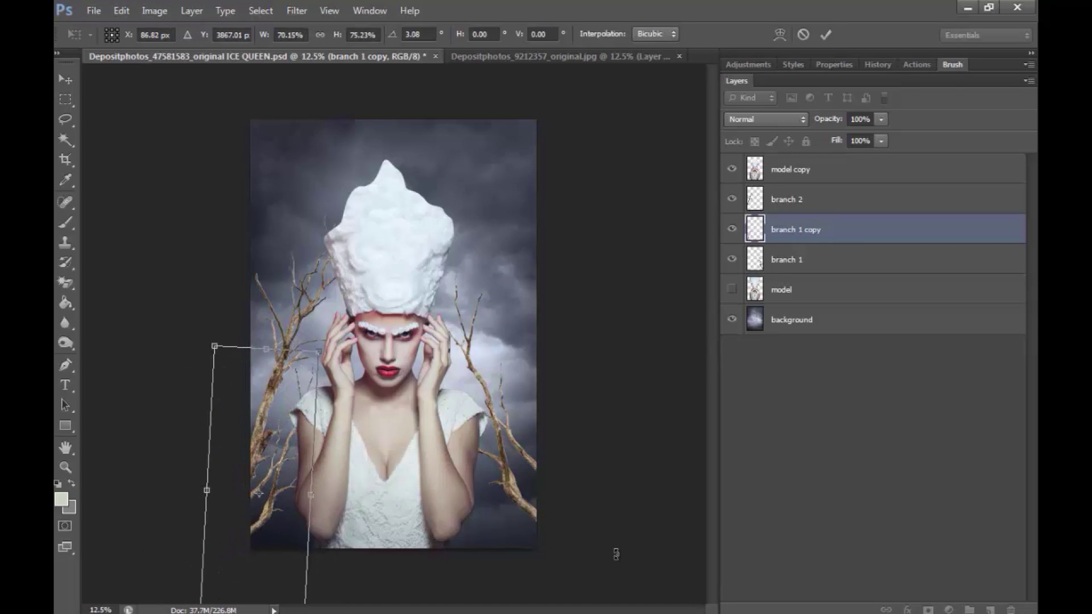
{"action": "left_click", "coordinate": [825, 34]}
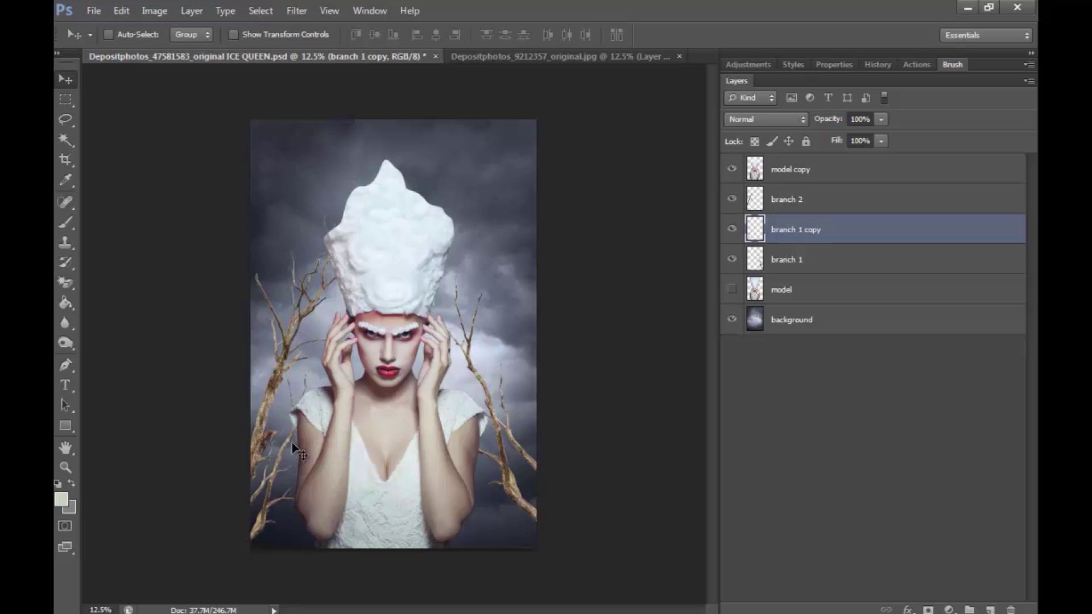
{"action": "mouse_move", "coordinate": [291, 445]}
{"action": "left_mouse_down"}
{"action": "mouse_move", "coordinate": [305, 416]}
{"action": "mouse_move", "coordinate": [303, 429]}
{"action": "left_mouse_up"}
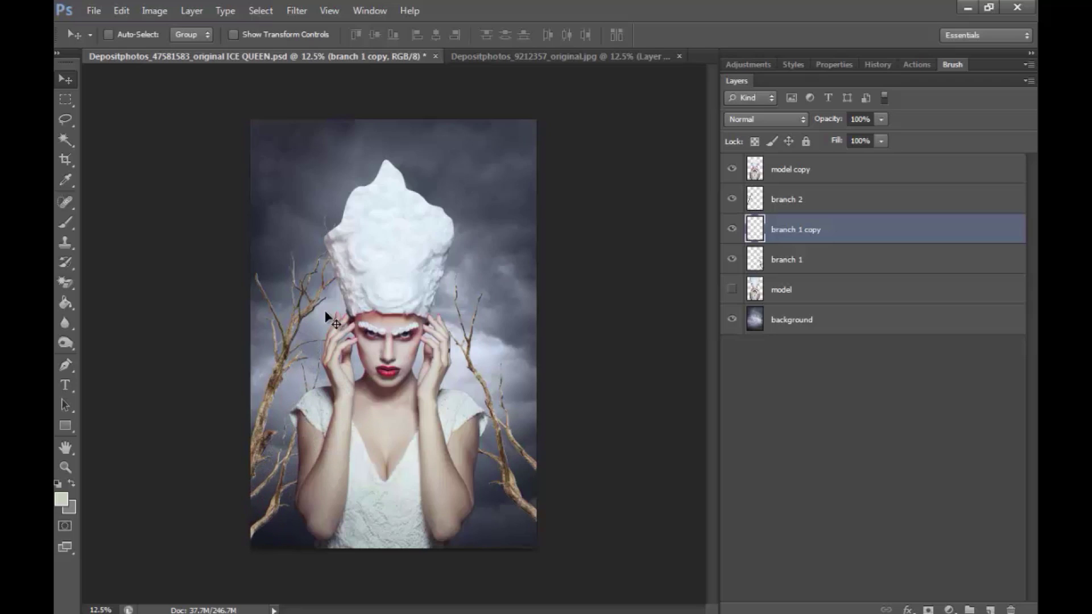
- Duplicate the branch 2 layer as branch 2 copy and flip the copy horizontally
{"action": "left_click", "coordinate": [810, 215]}
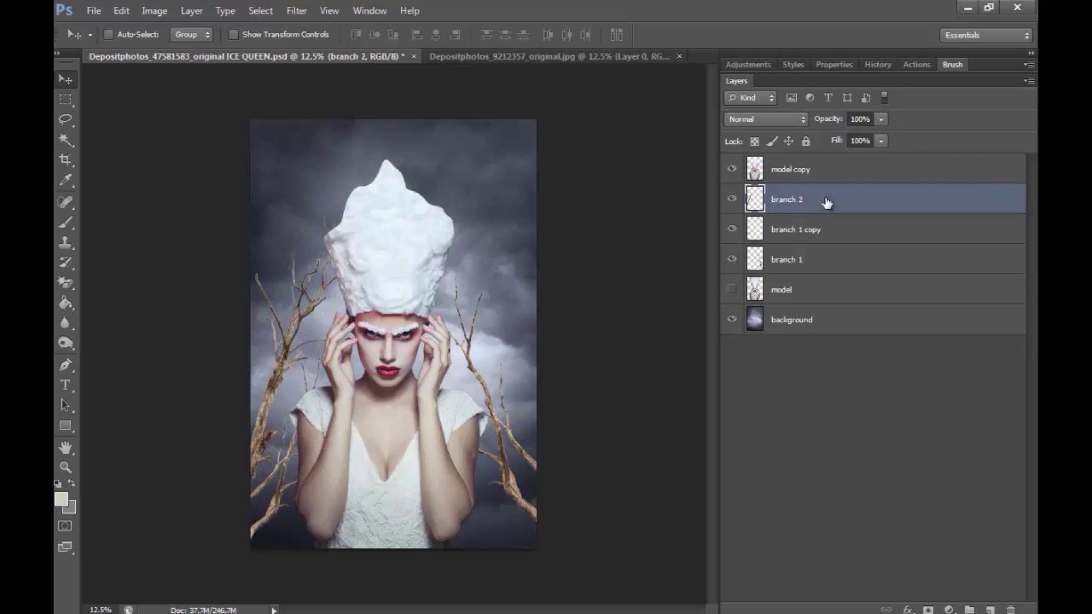
{"action": "right_click", "coordinate": [810, 202]}
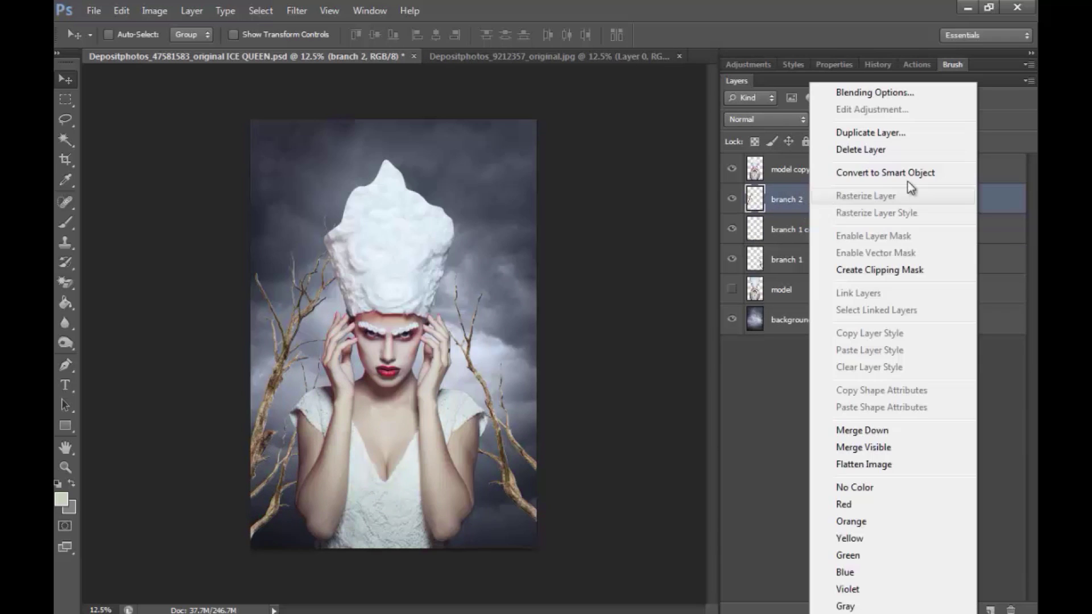
{"action": "left_click", "coordinate": [888, 131]}
{"action": "left_click", "coordinate": [660, 181]}
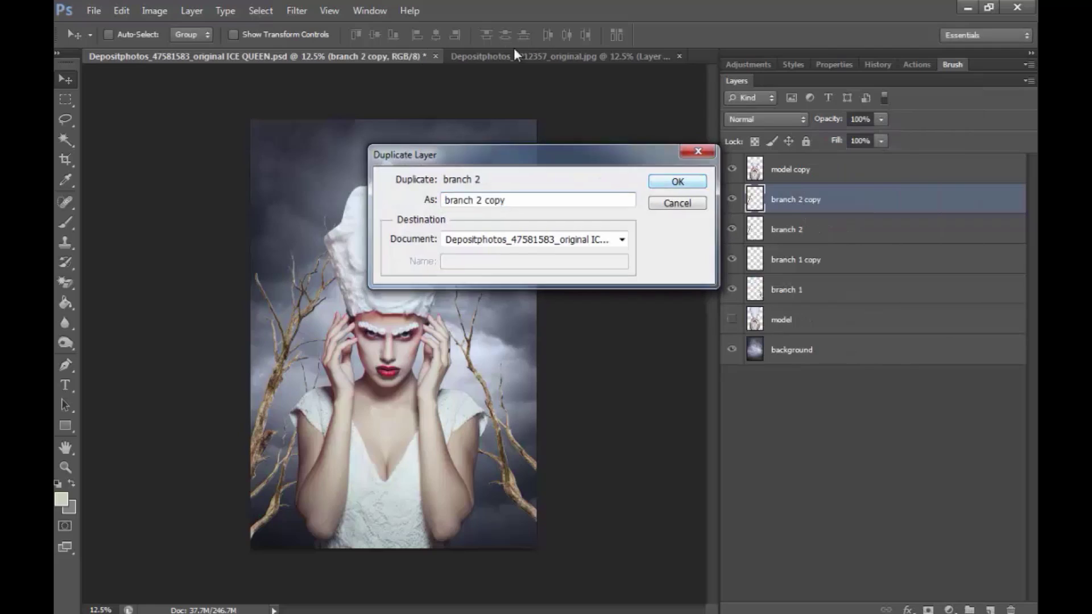
{"action": "left_click", "coordinate": [123, 12]}
{"action": "mouse_move", "coordinate": [296, 312]}
{"action": "left_click", "coordinate": [361, 479]}
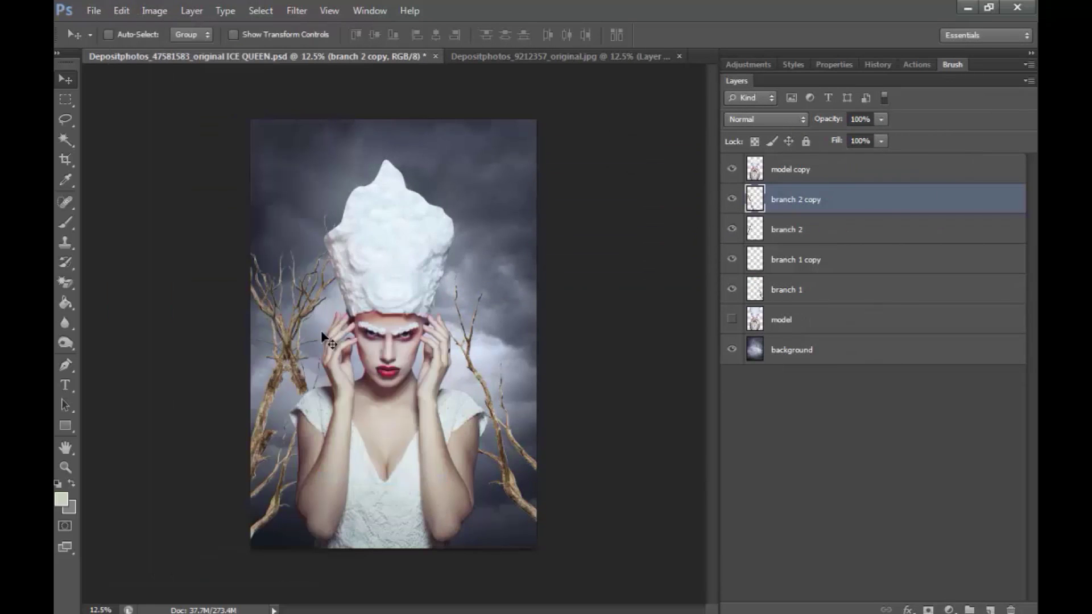
- Move branch 2 copy to the canvas's lower right corner and rotate it to lean inwards behind the model's elbow
{"action": "left_click_drag", "start_coordinate": [525, 524], "coordinate": [536, 517]}
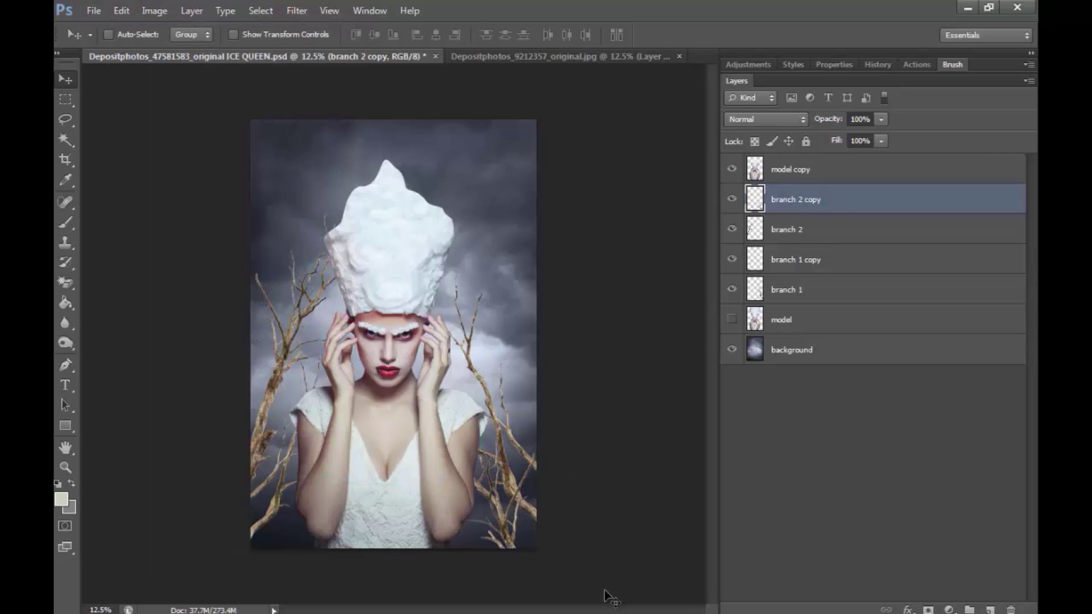
{"action": "key", "text": "ctrl+t"}
{"action": "left_click_drag", "start_coordinate": [583, 393], "coordinate": [560, 440]}
{"action": "left_click_drag", "start_coordinate": [611, 416], "coordinate": [563, 347]}
{"action": "left_click_drag", "start_coordinate": [529, 550], "coordinate": [548, 506]}
{"action": "mouse_move", "coordinate": [628, 455]}
{"action": "left_mouse_down"}
{"action": "mouse_move", "coordinate": [599, 447]}
{"action": "mouse_move", "coordinate": [616, 452]}
{"action": "left_mouse_up"}
{"action": "left_click", "coordinate": [825, 35]}
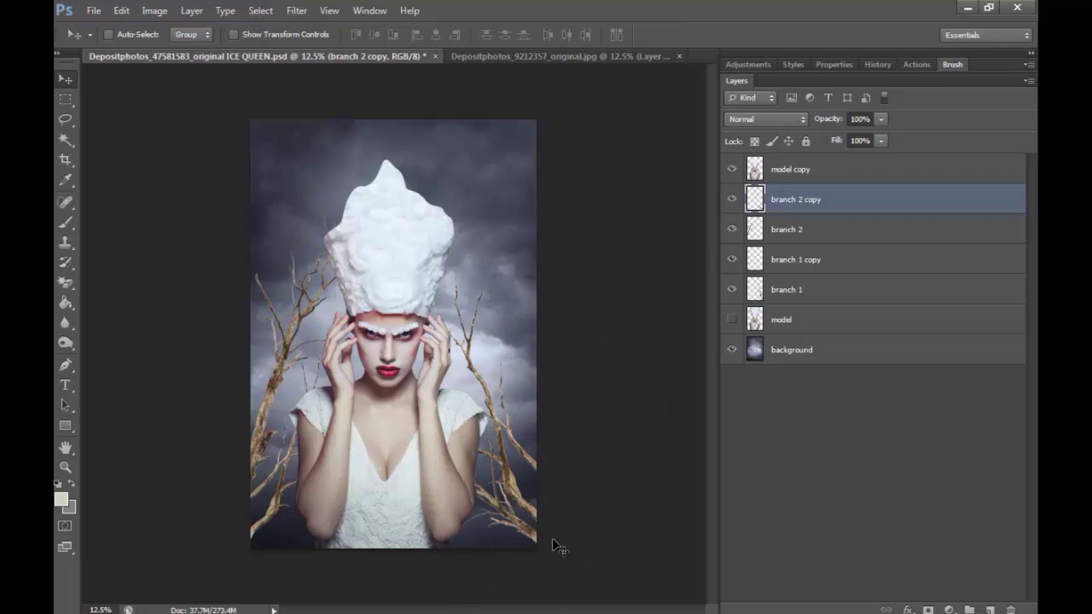
- Raise branch 2 copy along the right edge and rotate it more upright beside branch 1
{"action": "left_click_drag", "start_coordinate": [528, 531], "coordinate": [567, 412]}
{"action": "key", "text": "ctrl+t"}
{"action": "left_click_drag", "start_coordinate": [595, 341], "coordinate": [573, 383]}
{"action": "left_click_drag", "start_coordinate": [595, 295], "coordinate": [598, 335]}
{"action": "key", "text": "Return"}
- Rotate and reposition branch 1 copy at the lower left edge, beneath the larger branch
{"action": "left_click", "coordinate": [810, 291]}
{"action": "left_click", "coordinate": [808, 260]}
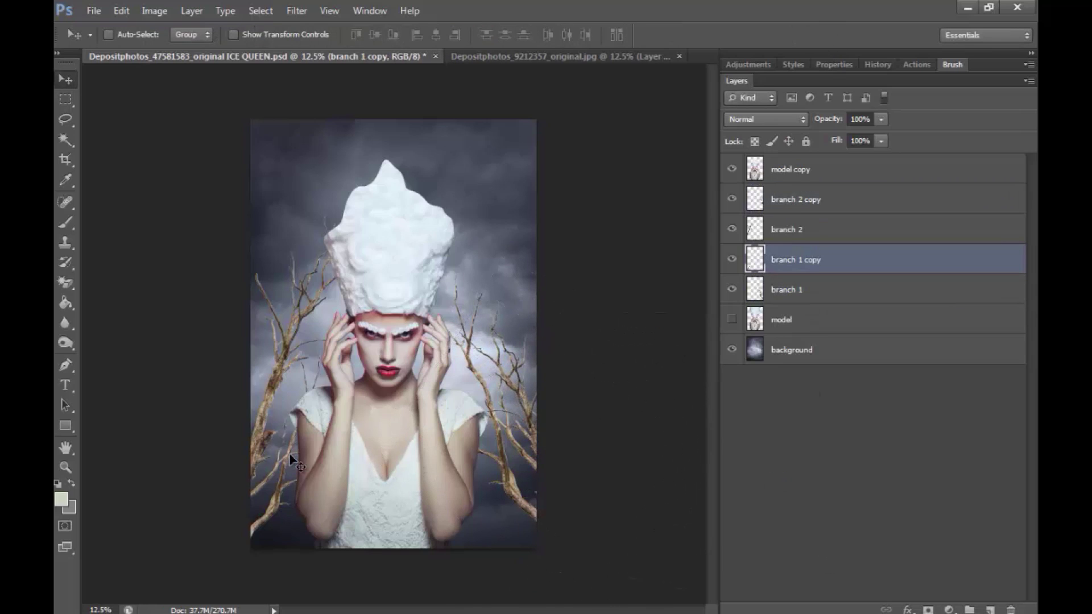
{"action": "key", "text": "ctrl+t"}
{"action": "left_click_drag", "start_coordinate": [289, 453], "coordinate": [260, 546]}
{"action": "key", "text": "Return"}
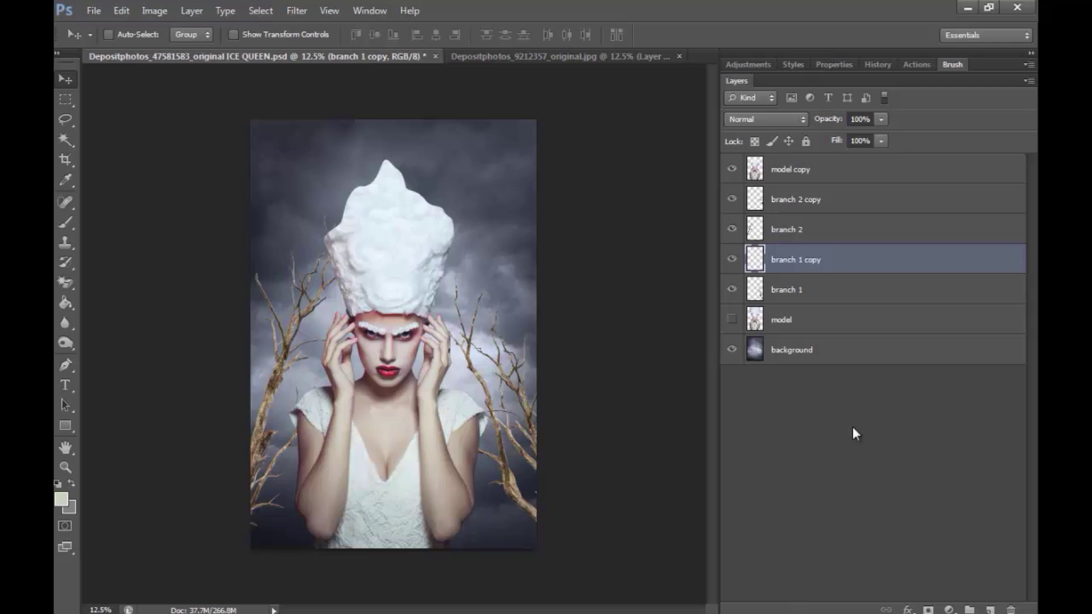
- Merge the layers branch 2 copy, branch 2, branch 1 copy and branch 1 into one layer
{"action": "left_click", "coordinate": [808, 204]}
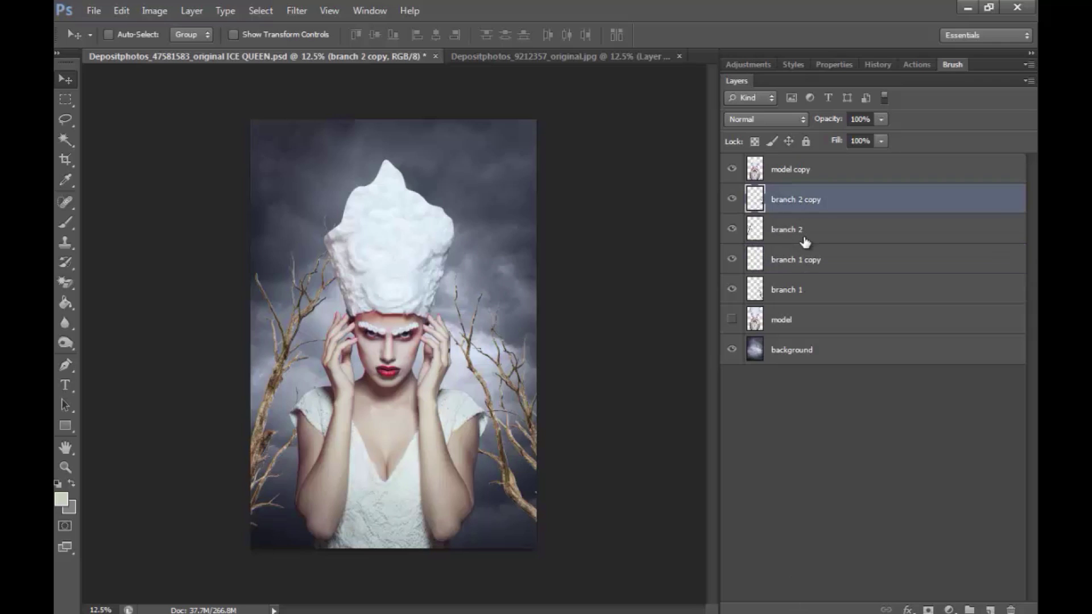
{"action": "left_click", "coordinate": [817, 233], "text": "shift"}
{"action": "left_click", "coordinate": [811, 262], "text": "shift"}
{"action": "left_click", "coordinate": [805, 293], "text": "shift"}
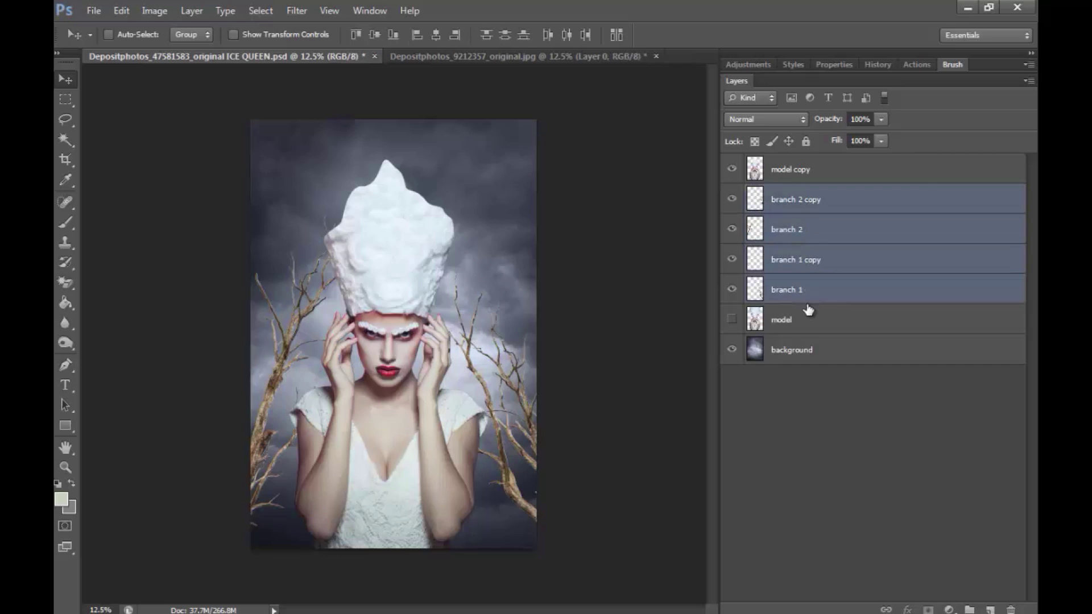
{"action": "left_click", "coordinate": [192, 10]}
{"action": "left_click", "coordinate": [250, 456]}
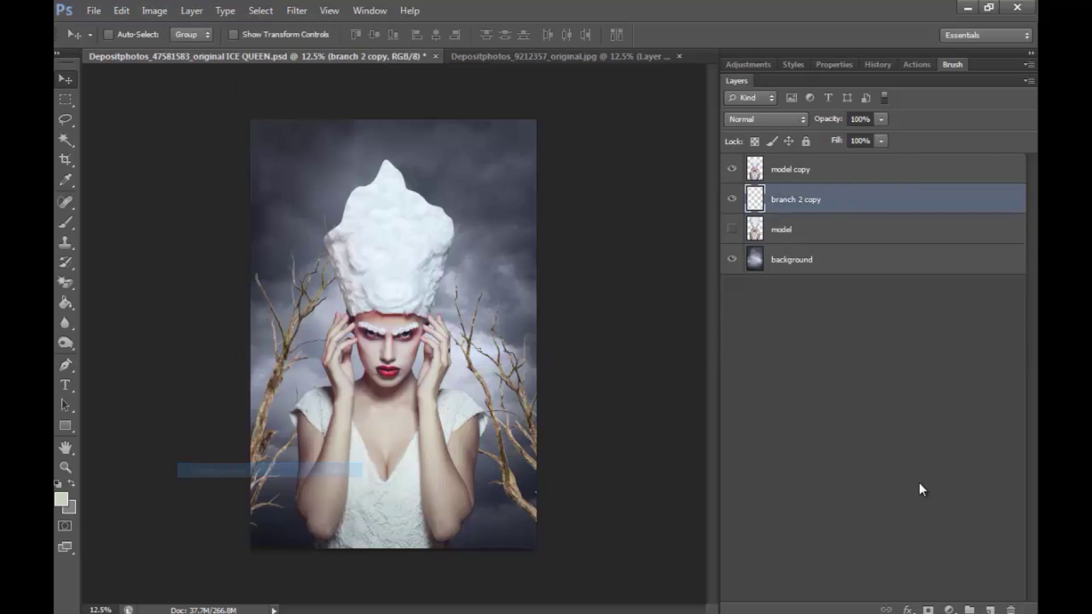
- Select a large oval around the model with the Lasso and feather the selection by 200 pixels
{"action": "key", "text": "l"}
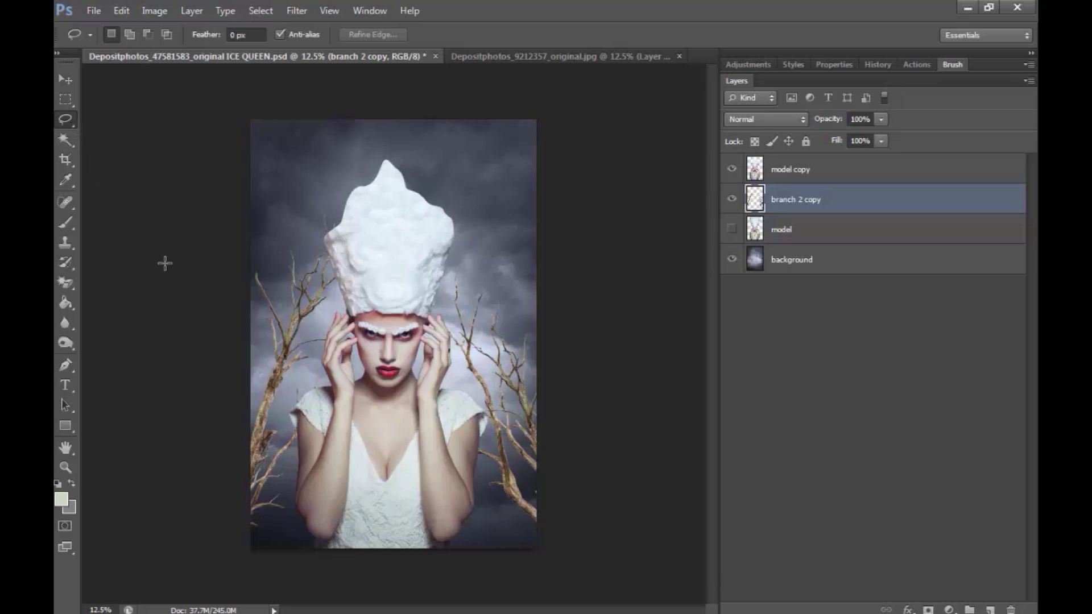
{"action": "left_click_drag", "start_coordinate": [344, 178], "coordinate": [376, 513]}
{"action": "mouse_move", "coordinate": [520, 328]}
{"action": "left_mouse_down"}
{"action": "mouse_move", "coordinate": [531, 224]}
{"action": "mouse_move", "coordinate": [388, 160]}
{"action": "left_mouse_up"}
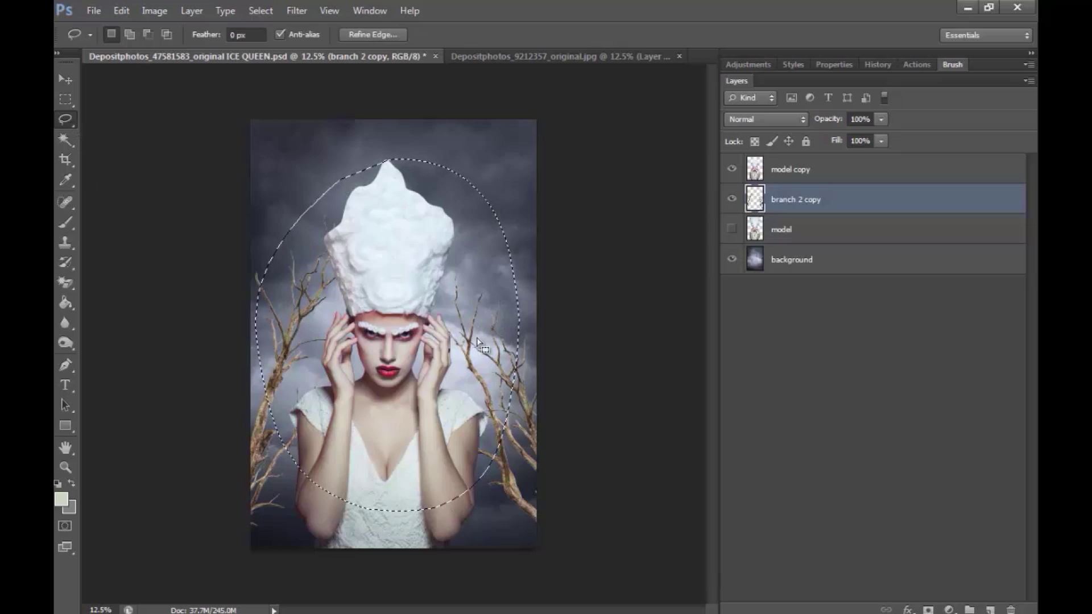
{"action": "right_click", "coordinate": [480, 338]}
{"action": "left_click", "coordinate": [558, 88]}
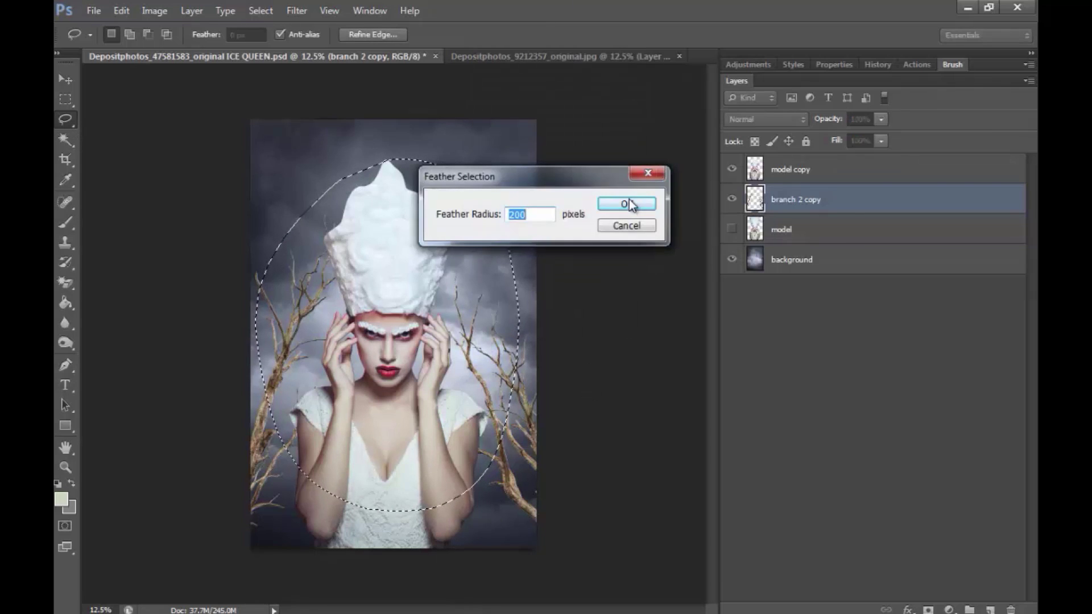
{"action": "left_click", "coordinate": [627, 204]}
- Invert the feathered selection and darken the outer branches with Brightness/Contrast at brightness -136 and contrast 53
{"action": "right_click", "coordinate": [459, 88]}
{"action": "left_click", "coordinate": [545, 113]}
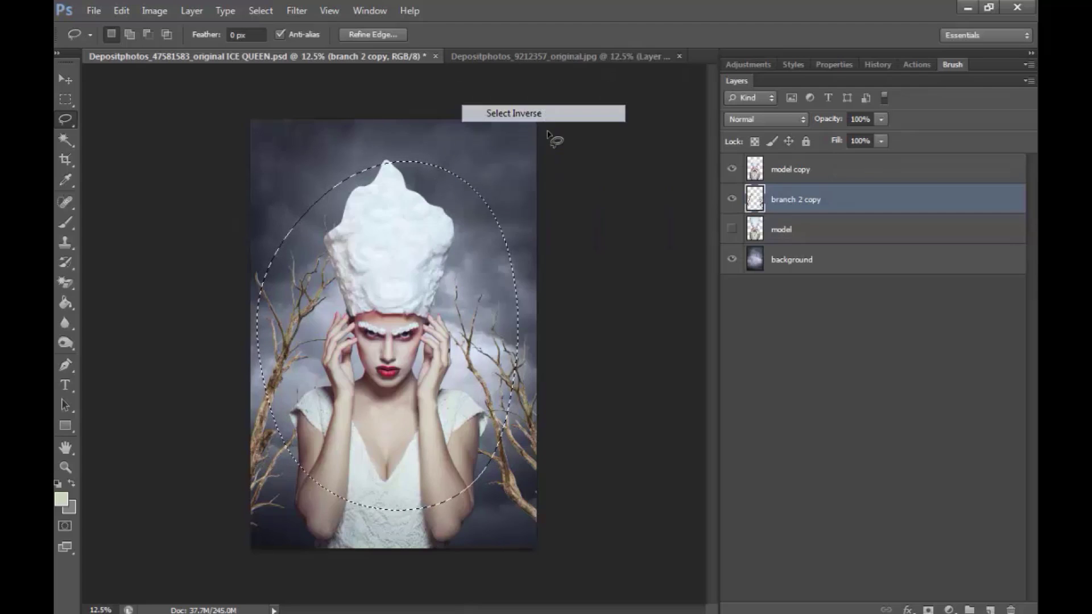
{"action": "left_click", "coordinate": [158, 17]}
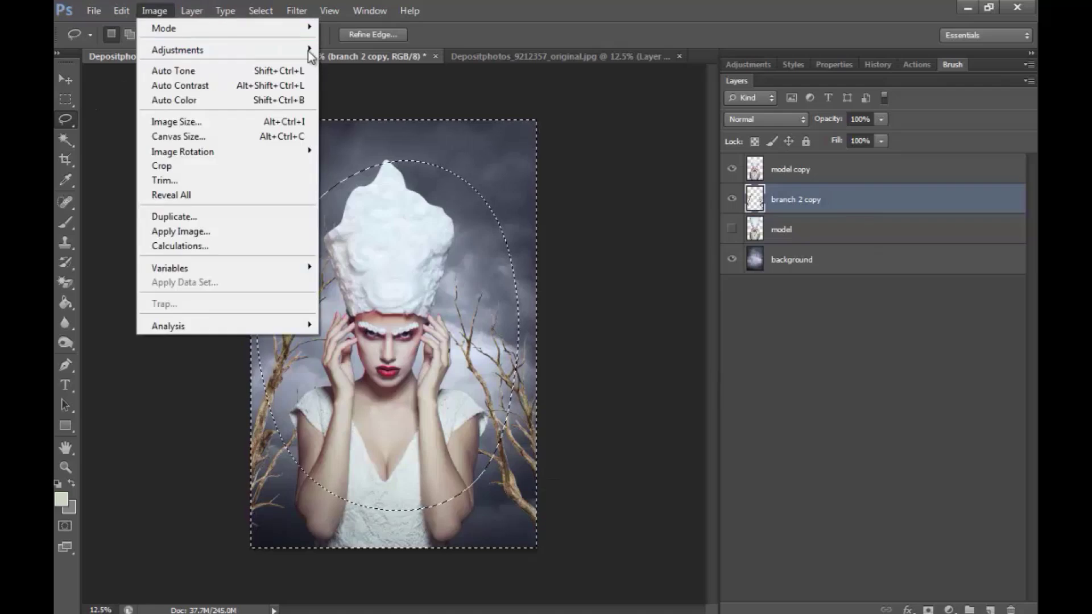
{"action": "mouse_move", "coordinate": [177, 46]}
{"action": "left_click", "coordinate": [375, 47]}
{"action": "left_click_drag", "start_coordinate": [693, 226], "coordinate": [625, 226]}
{"action": "left_click_drag", "start_coordinate": [695, 261], "coordinate": [725, 261]}
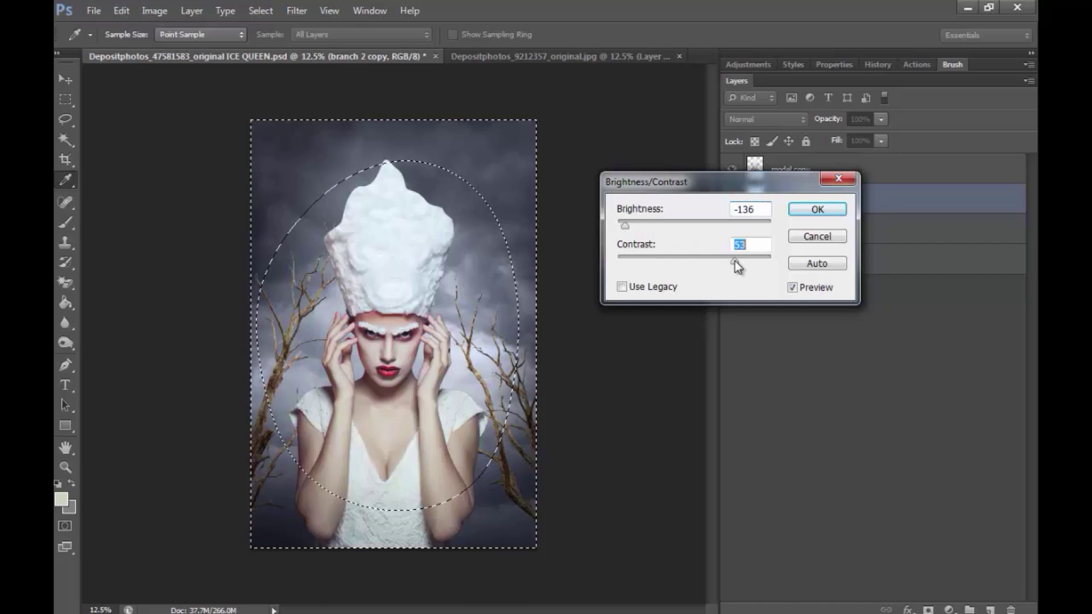
{"action": "left_click", "coordinate": [827, 211]}
- Invert the selection back to the oval, brighten the inner branches with Curves from input 114 to output 158, and deselect
{"action": "key", "text": "l"}
{"action": "right_click", "coordinate": [473, 380]}
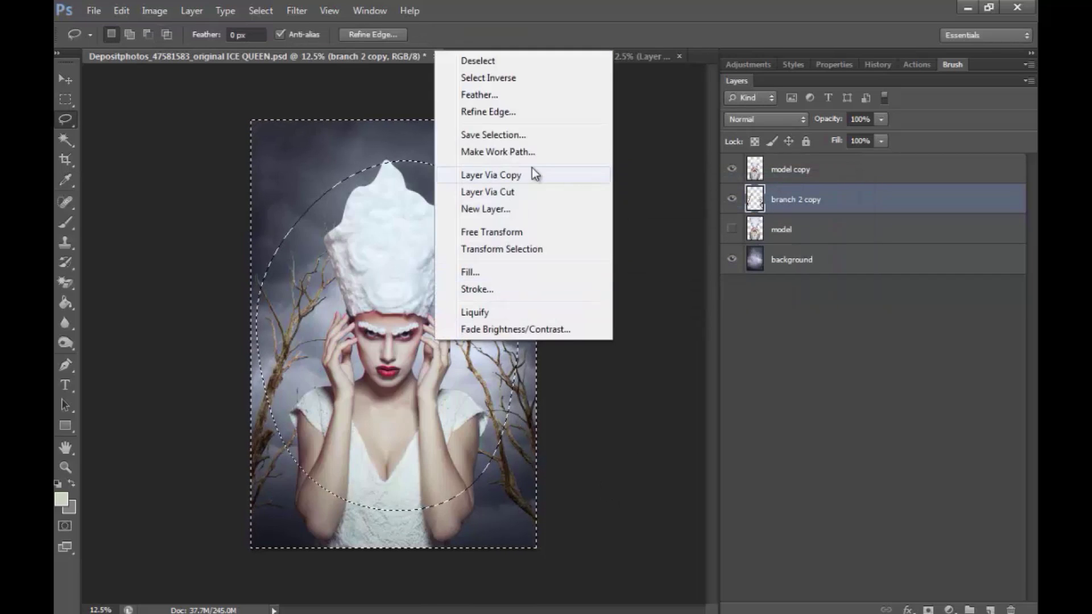
{"action": "left_click", "coordinate": [524, 80]}
{"action": "left_click", "coordinate": [155, 11]}
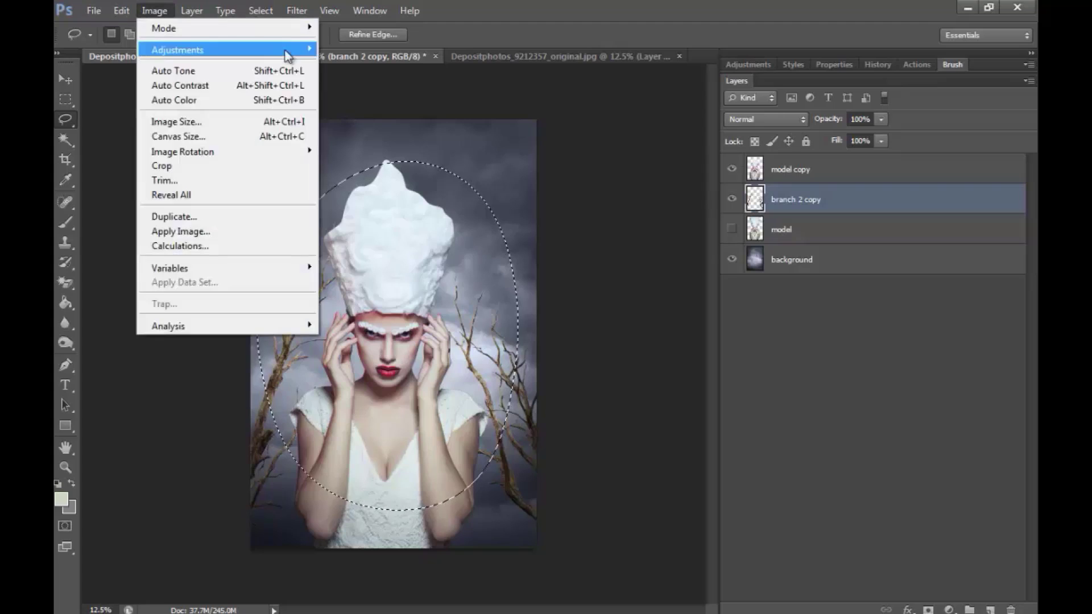
{"action": "mouse_move", "coordinate": [301, 50]}
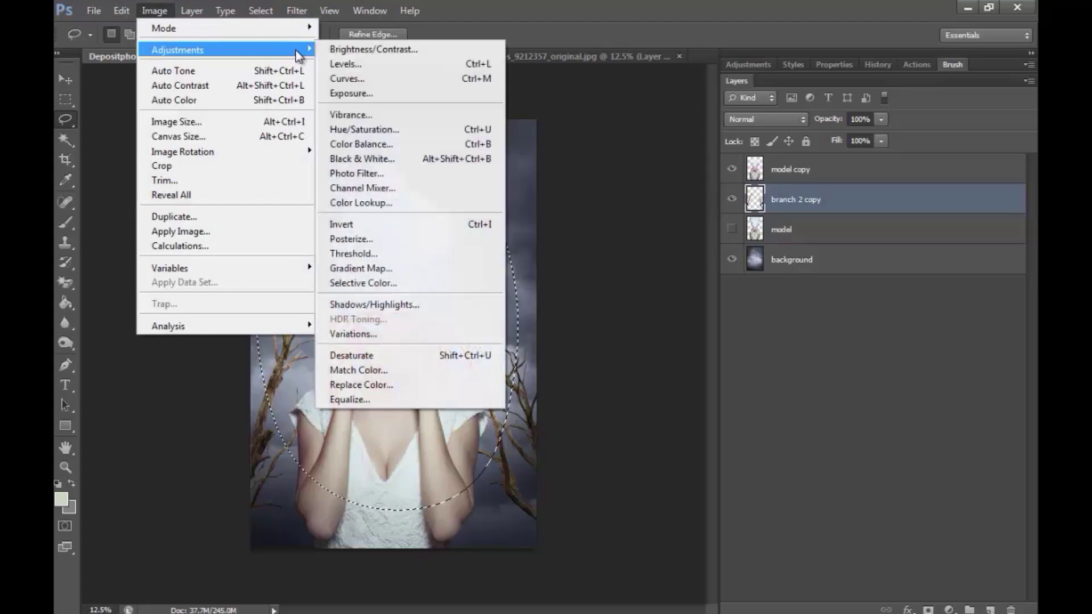
{"action": "left_click", "coordinate": [370, 78]}
{"action": "left_click_drag", "start_coordinate": [736, 317], "coordinate": [733, 304]}
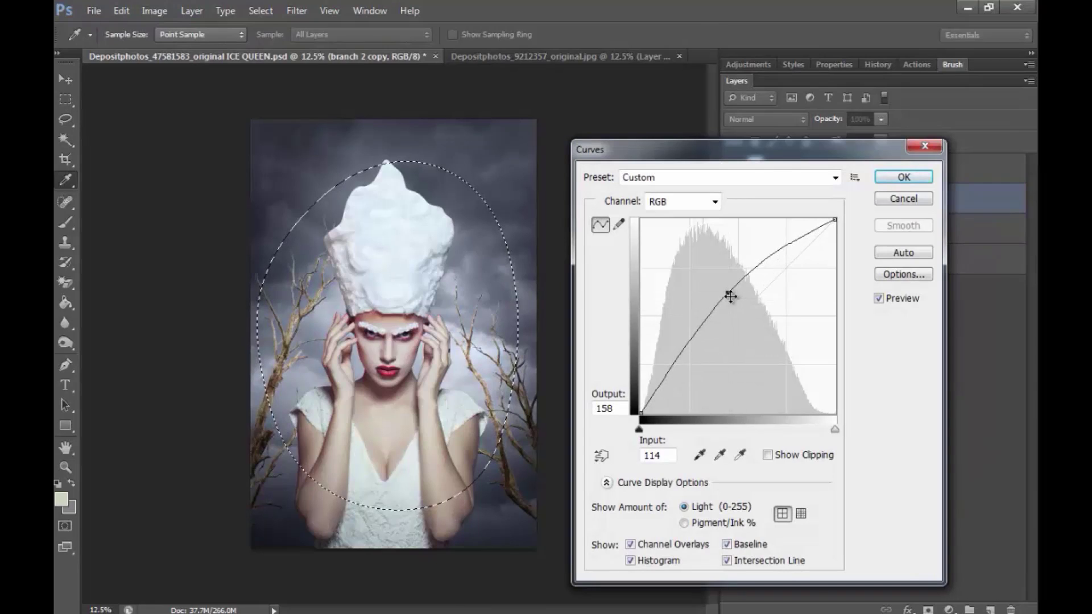
{"action": "left_click", "coordinate": [904, 177]}
{"action": "key", "text": "ctrl+d"}
- Desaturate the whole merged branch layer with Hue/Saturation by setting its saturation to -73
{"action": "left_click", "coordinate": [154, 10]}
{"action": "mouse_move", "coordinate": [310, 50]}
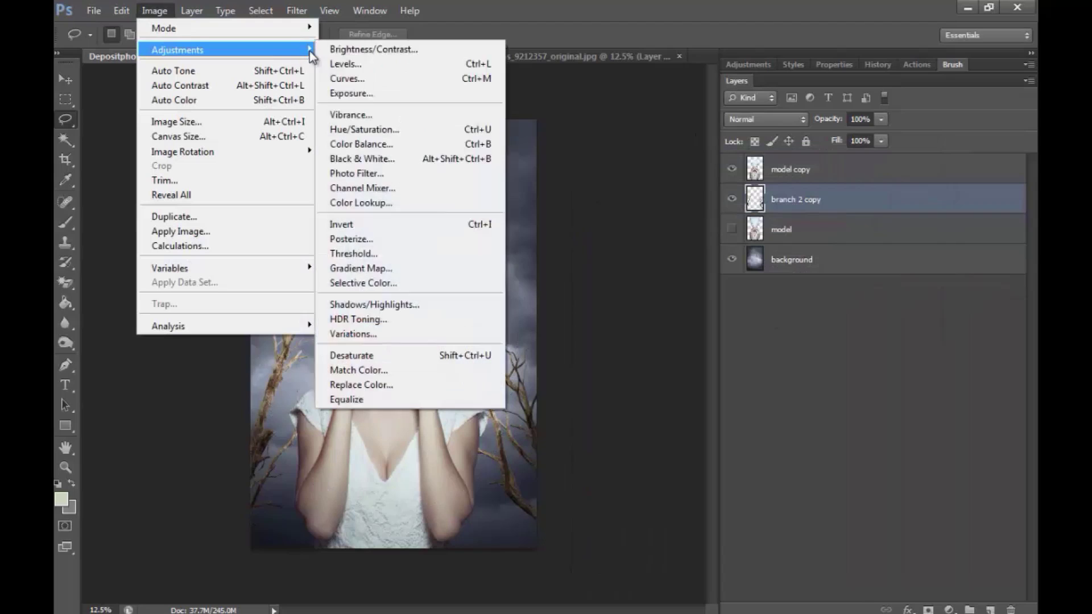
{"action": "left_click", "coordinate": [393, 129]}
{"action": "left_click_drag", "start_coordinate": [789, 362], "coordinate": [729, 364]}
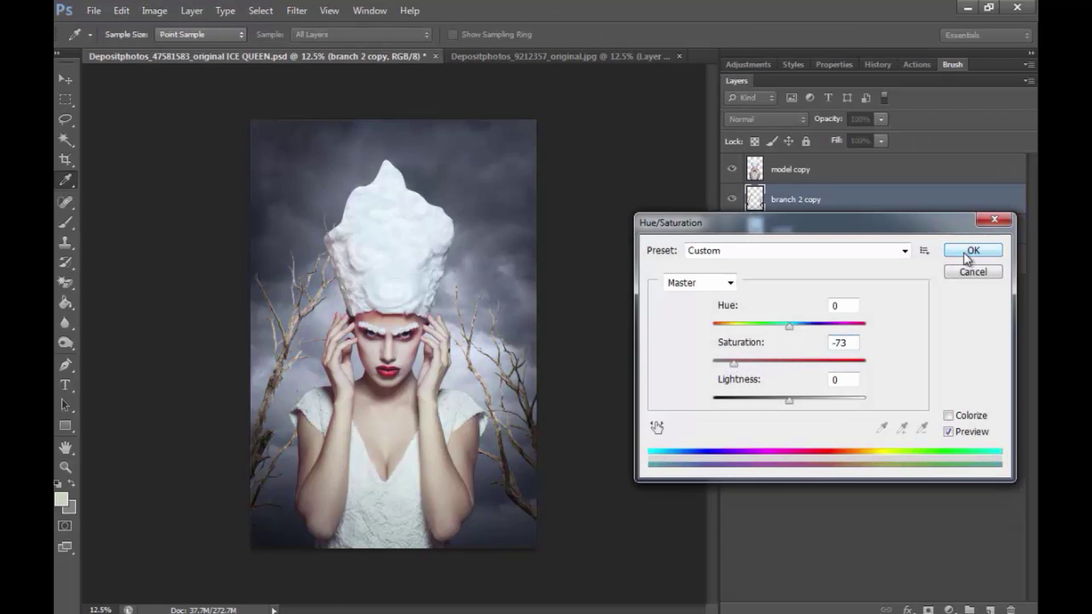
{"action": "key", "text": "Return"}
{"action": "key", "text": "l"}
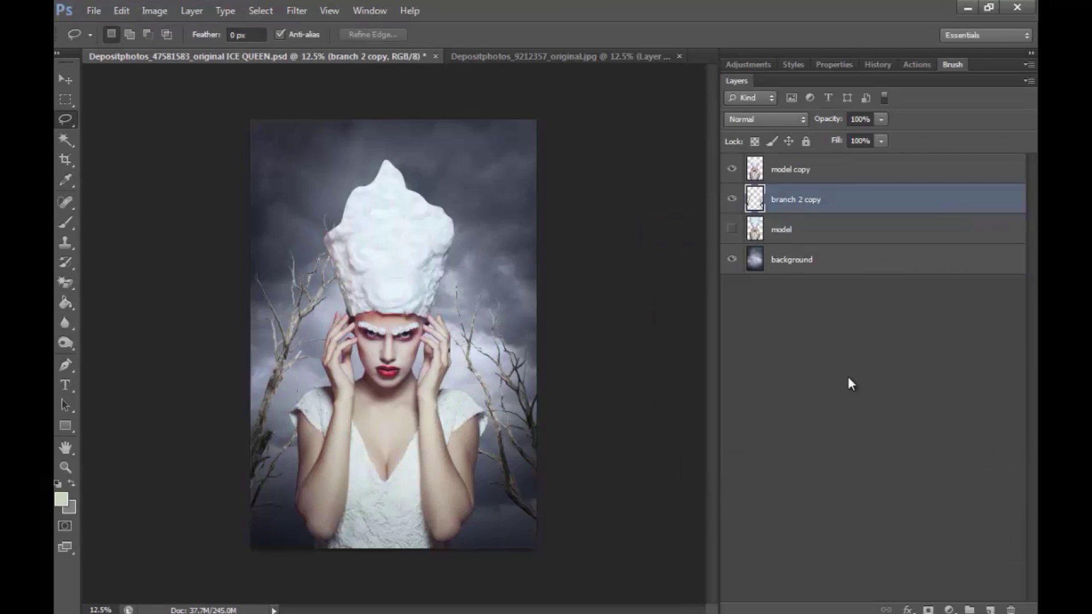